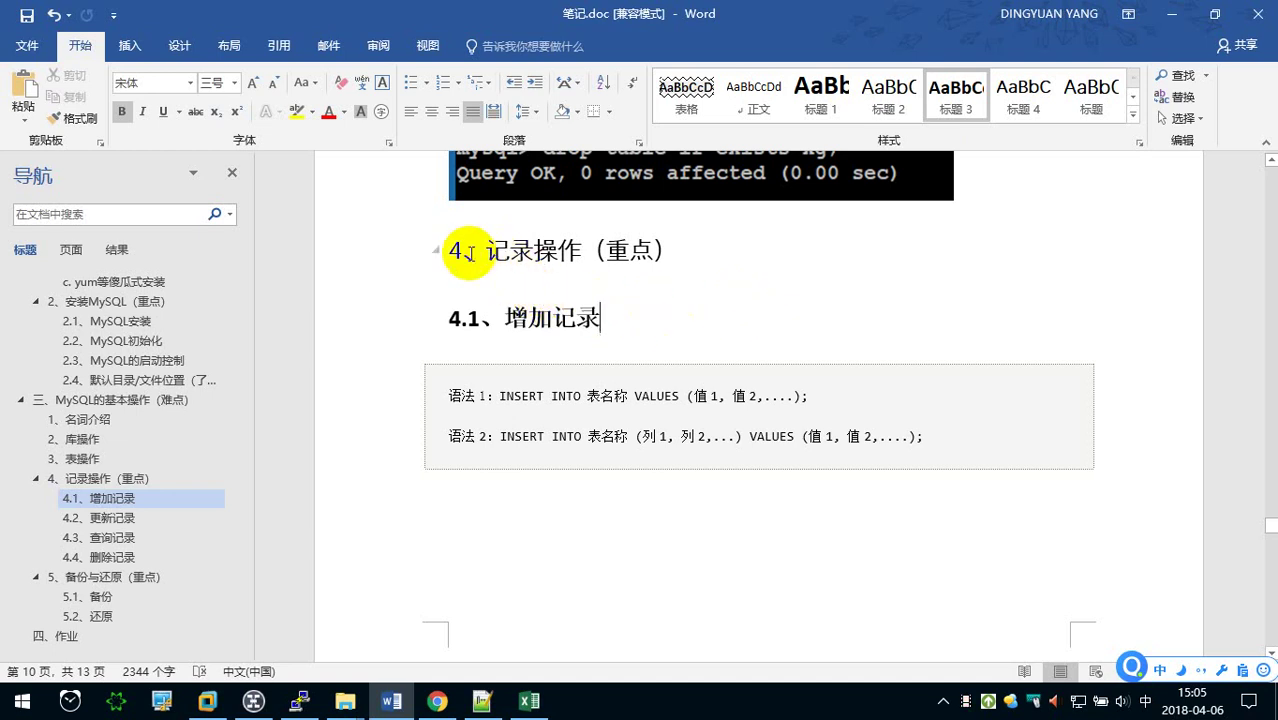
# Step: Insert '/字段' into the section 4 heading so it reads 4、记录/字段操作（重点）
pyautogui.click(533, 250)
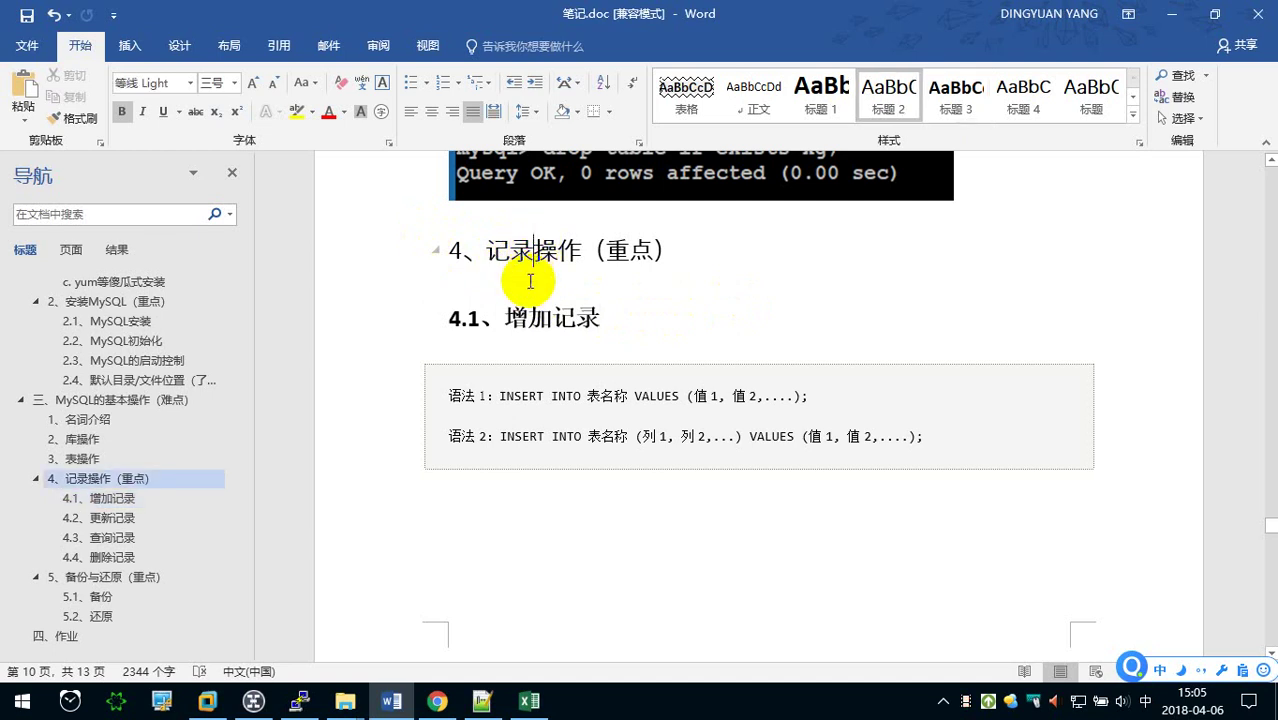
pyautogui.write('/')
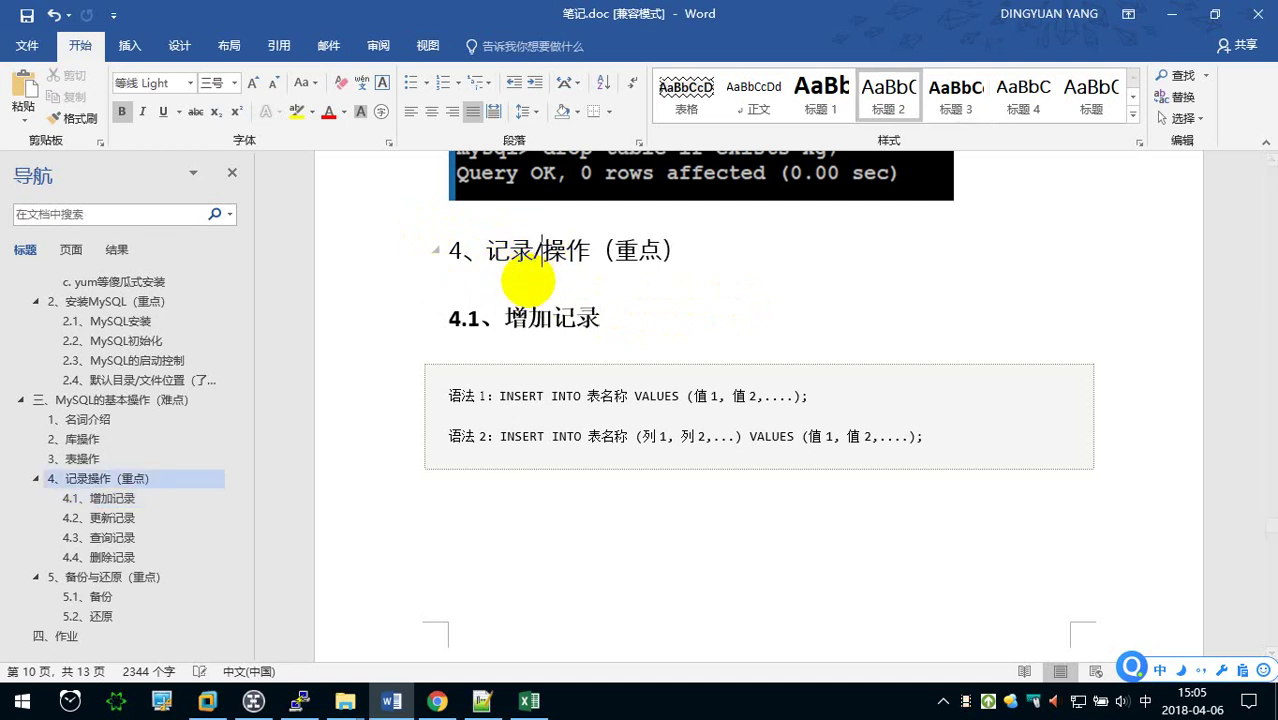
pyautogui.write('y')
pyautogui.write('字段')
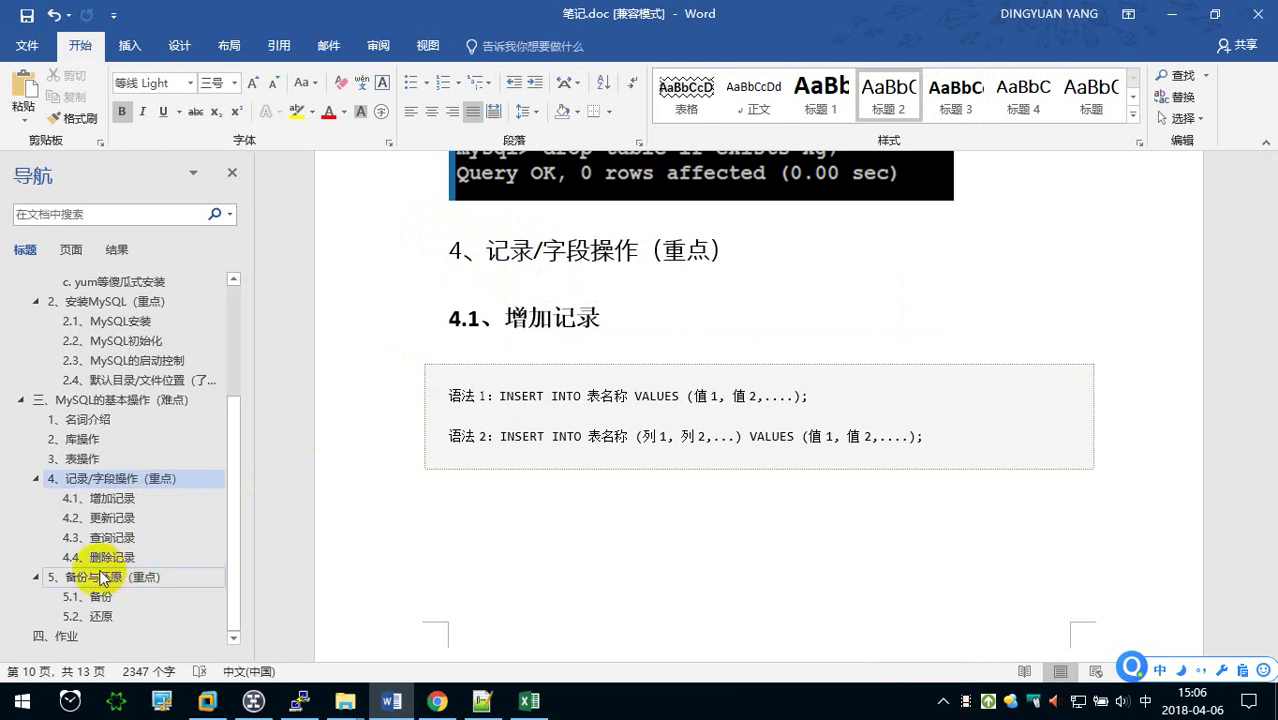
pyautogui.doubleClick(508, 318)
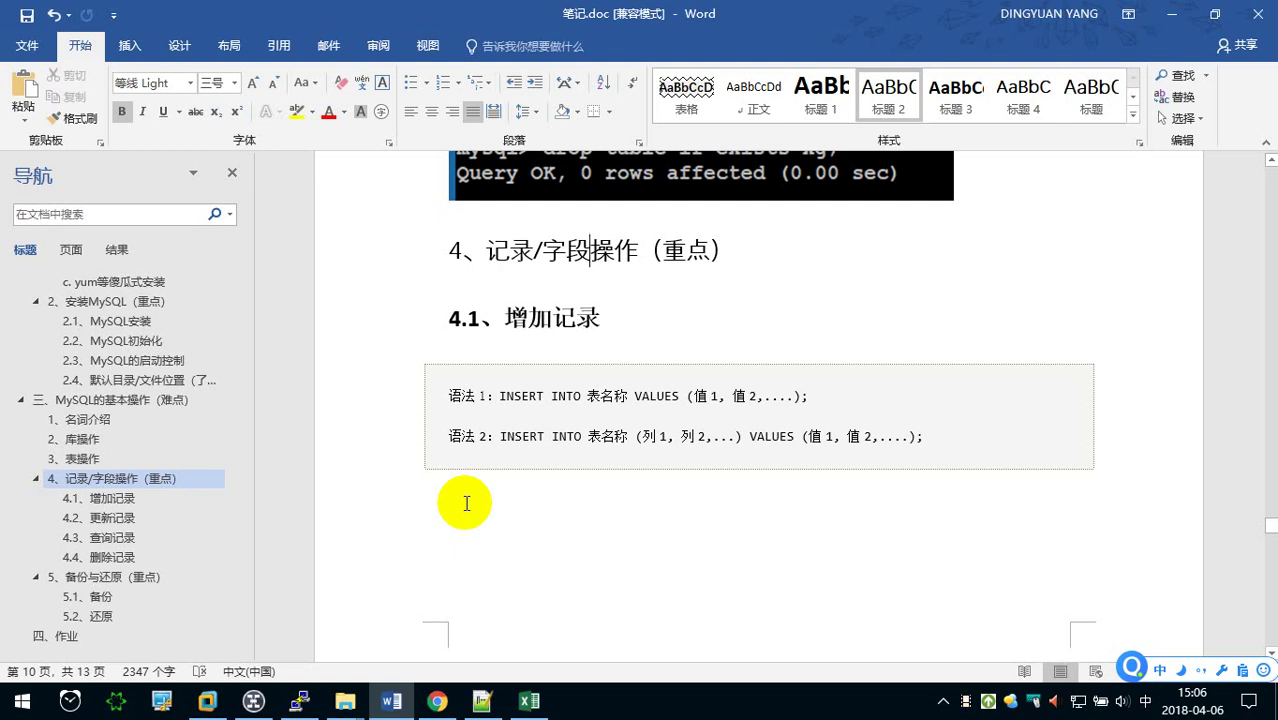
# Step: Rerun create table xg with id, username and password columns, then confirm it with show tables
pyautogui.click(318, 704)
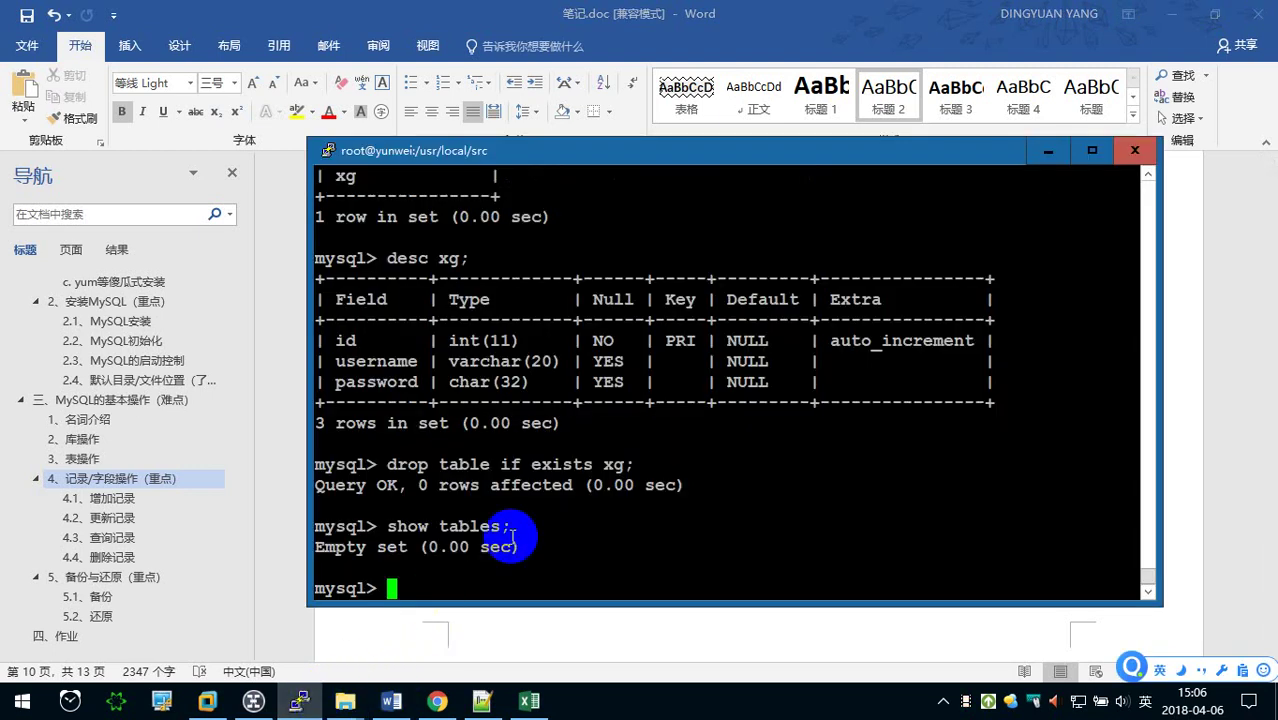
pyautogui.press('Up')
pyautogui.press('Up')
pyautogui.press('Up')
pyautogui.press('Up')
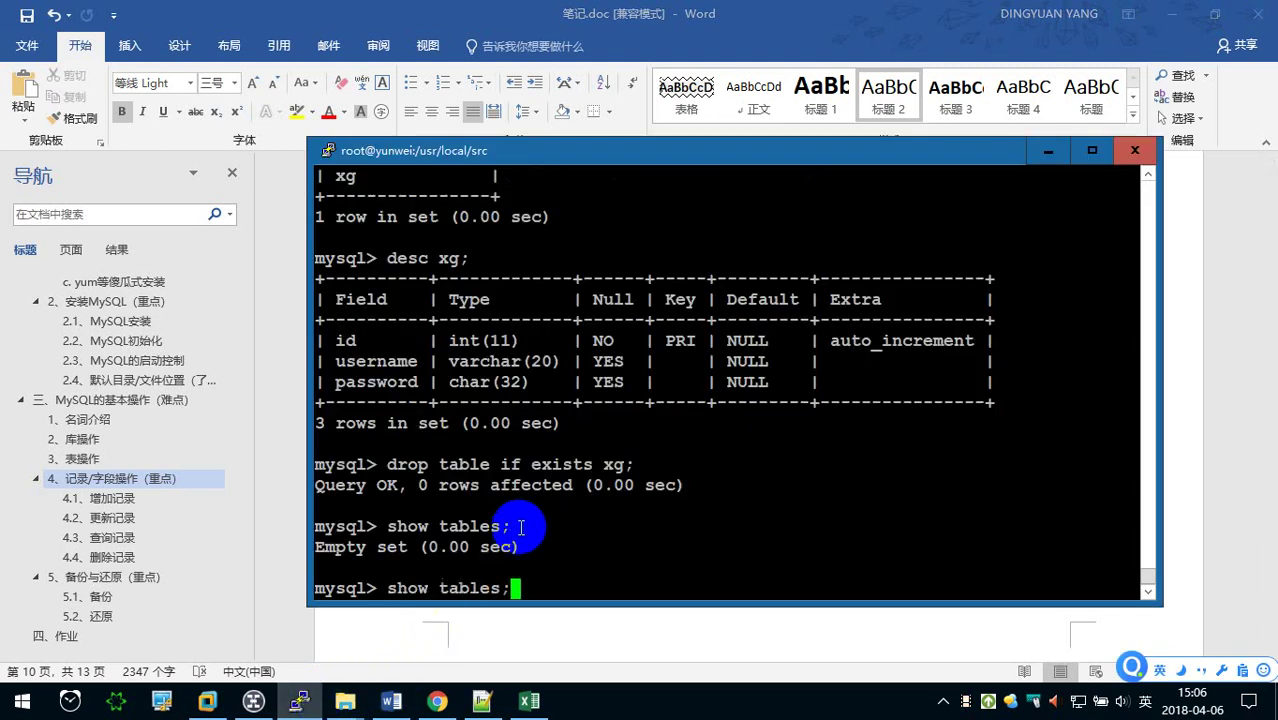
pyautogui.press('Up')
pyautogui.press('Up')
pyautogui.press('Down')
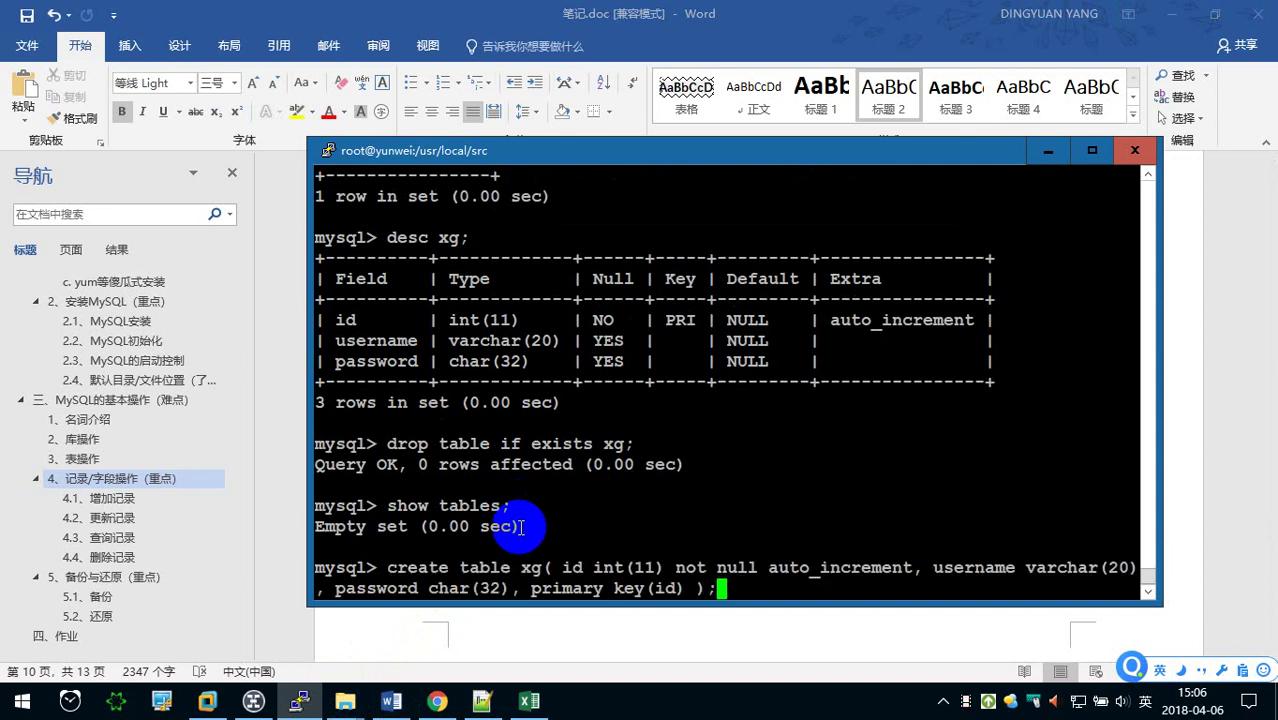
pyautogui.press('Return')
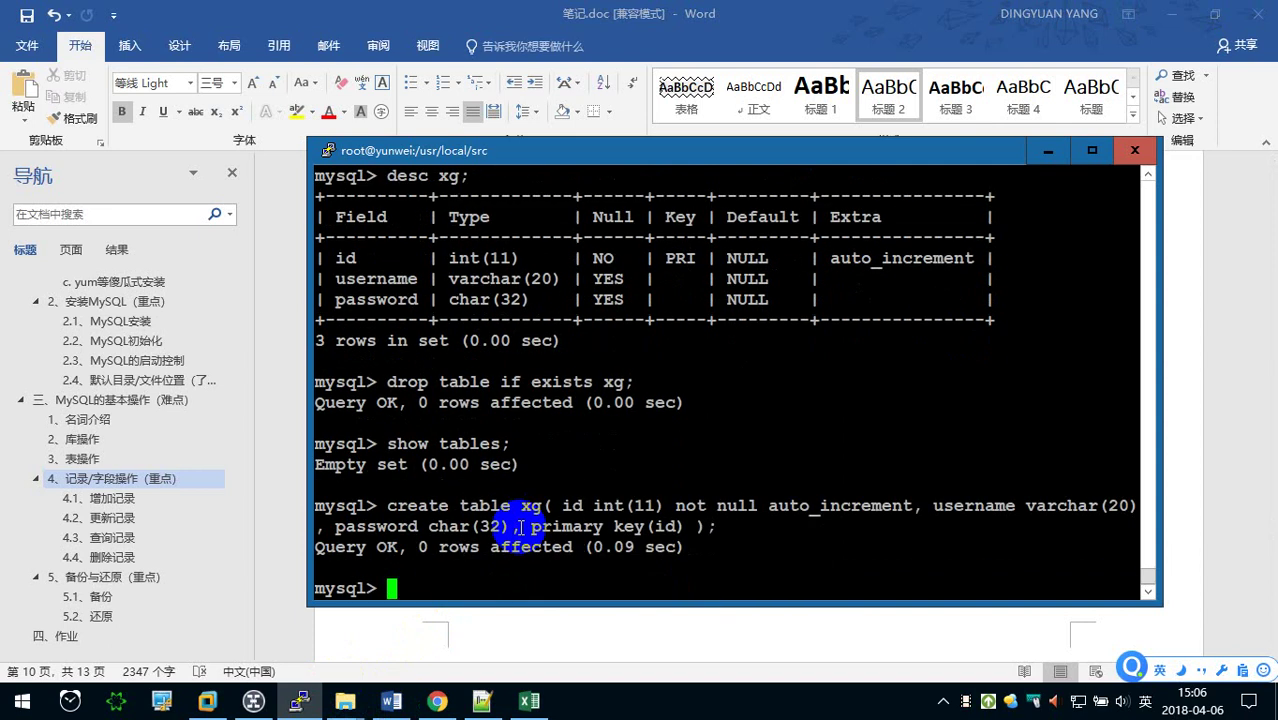
pyautogui.press('Up')
pyautogui.press('Up')
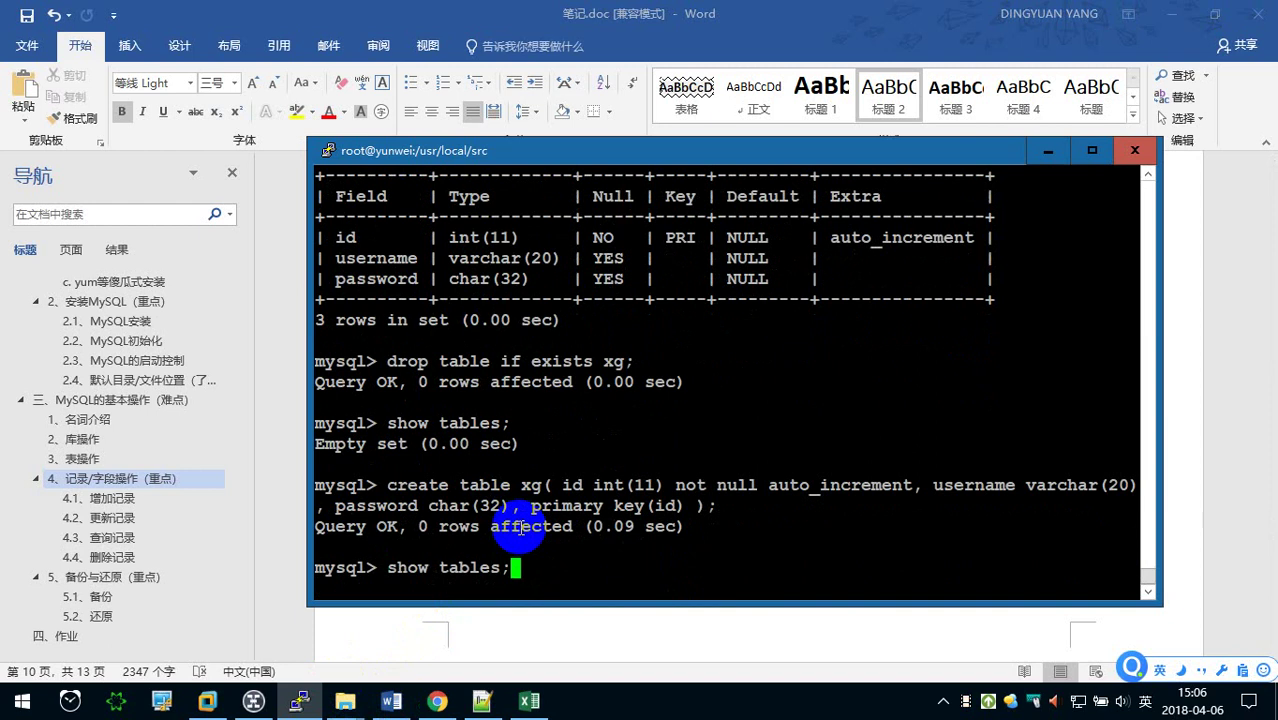
pyautogui.press('Return')
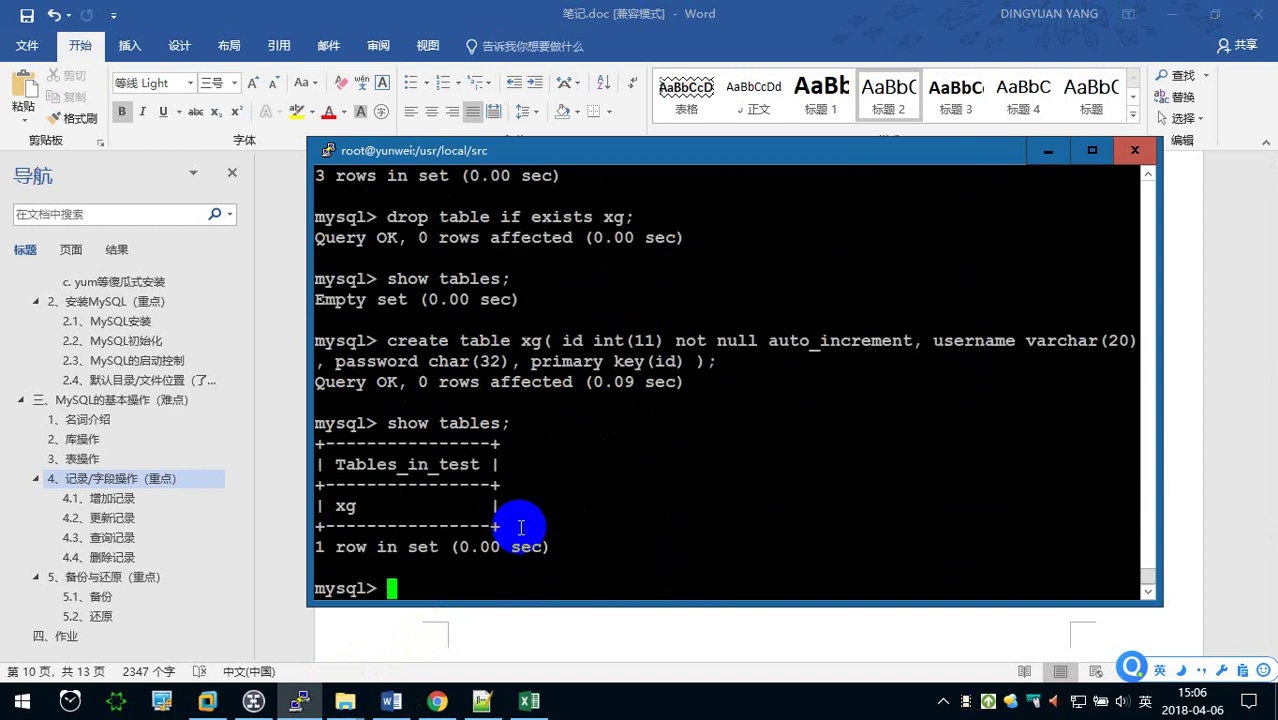
pyautogui.click(566, 632)
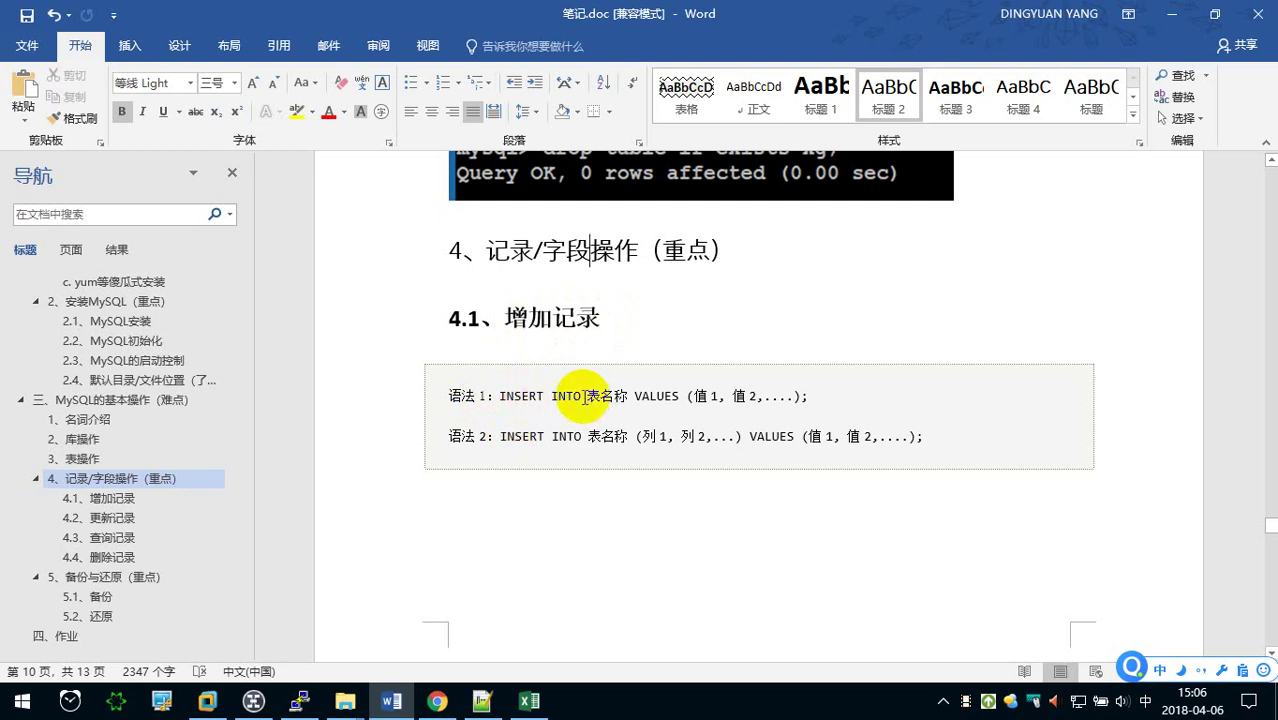
# Step: Highlight INSERT INTO, 表名称, VALUES and 值 on syntax line 1 in turn to explain them
pyautogui.moveTo(581, 396); pyautogui.dragTo(499, 393)
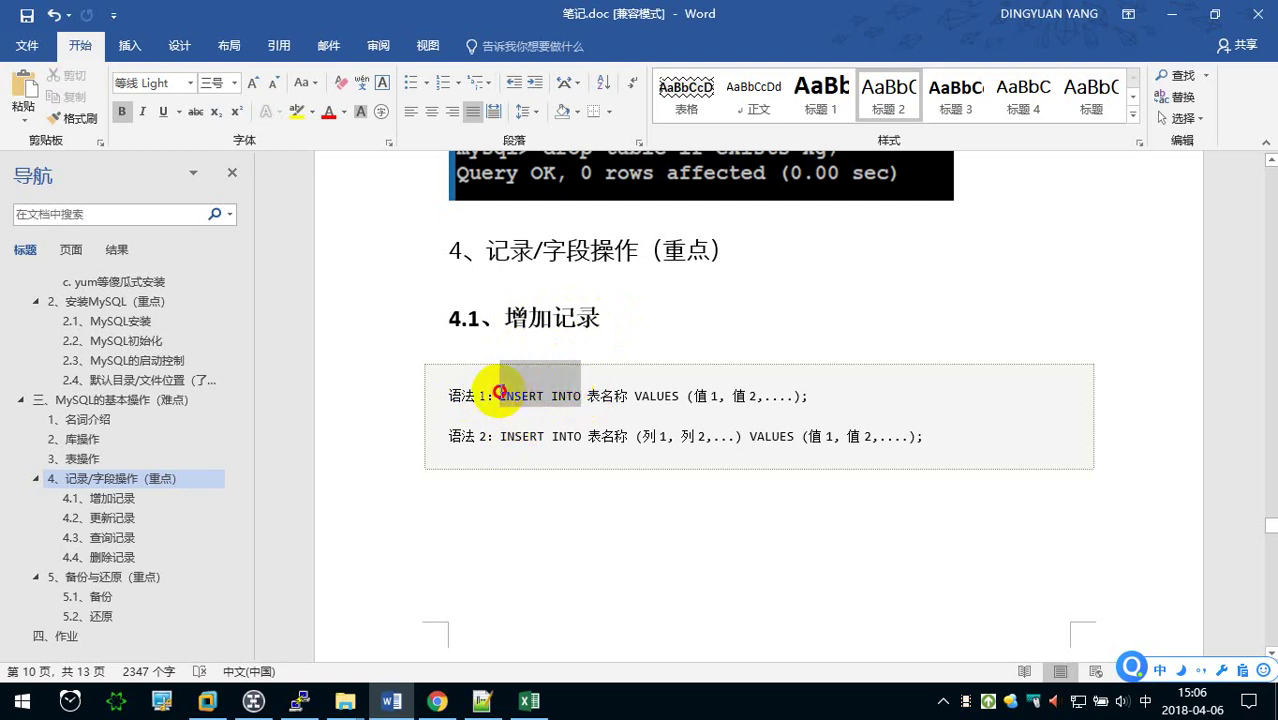
pyautogui.click(600, 396)
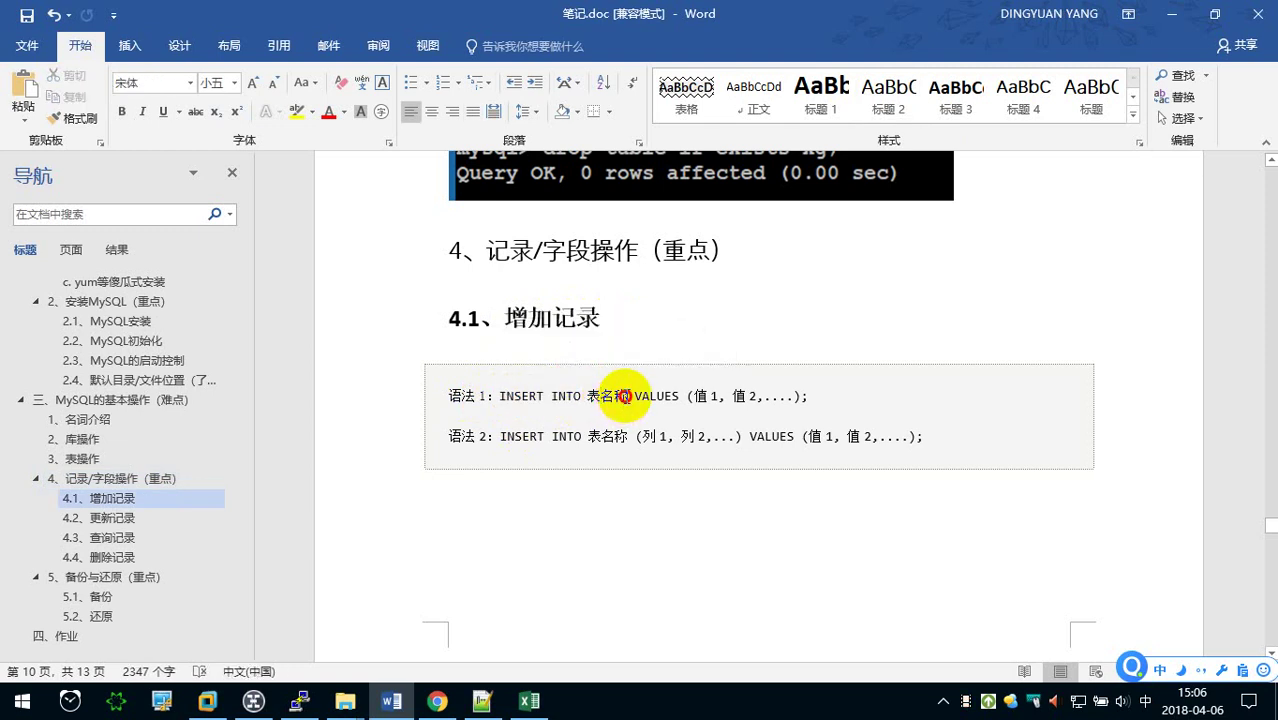
pyautogui.moveTo(627, 396); pyautogui.dragTo(492, 397)
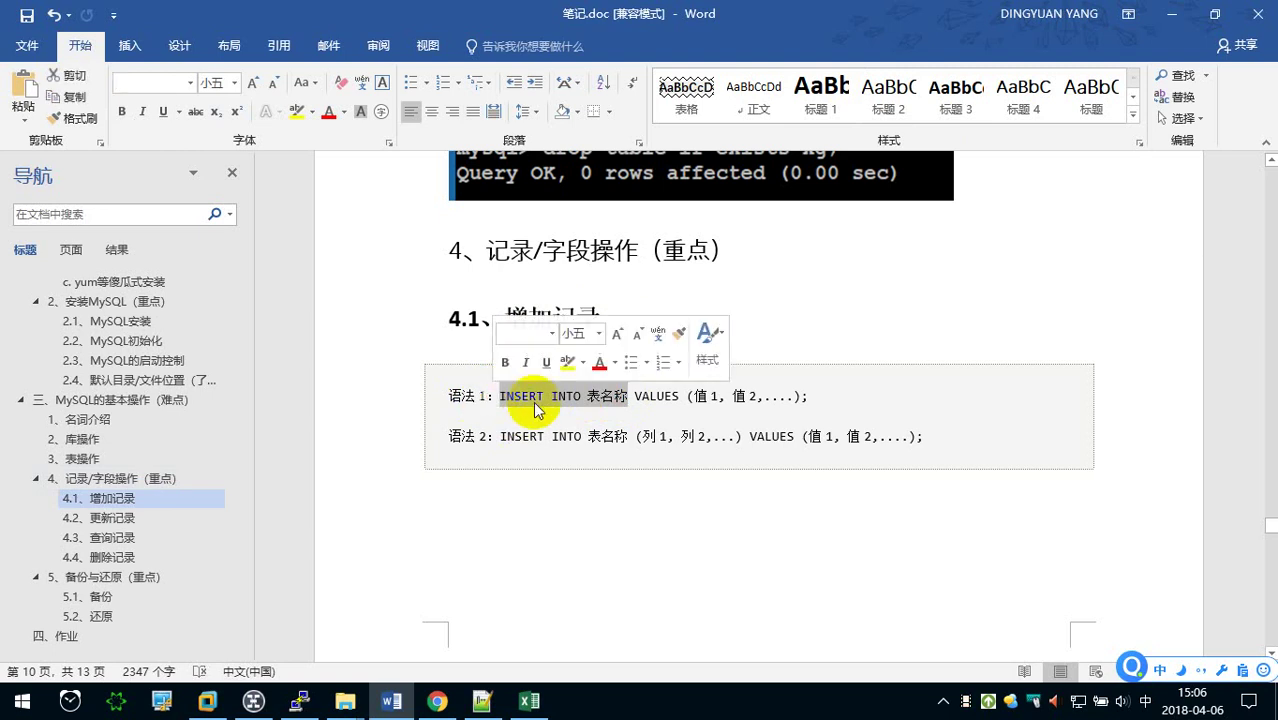
pyautogui.click(660, 395)
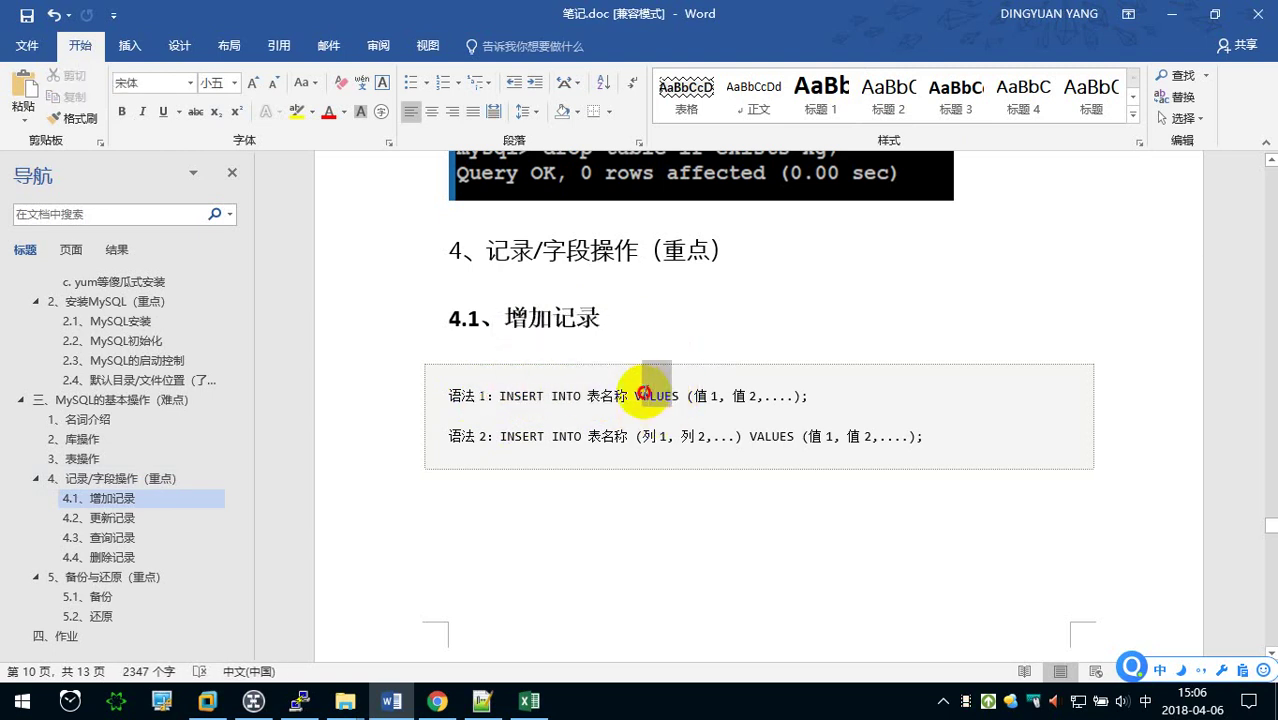
pyautogui.doubleClick(660, 395)
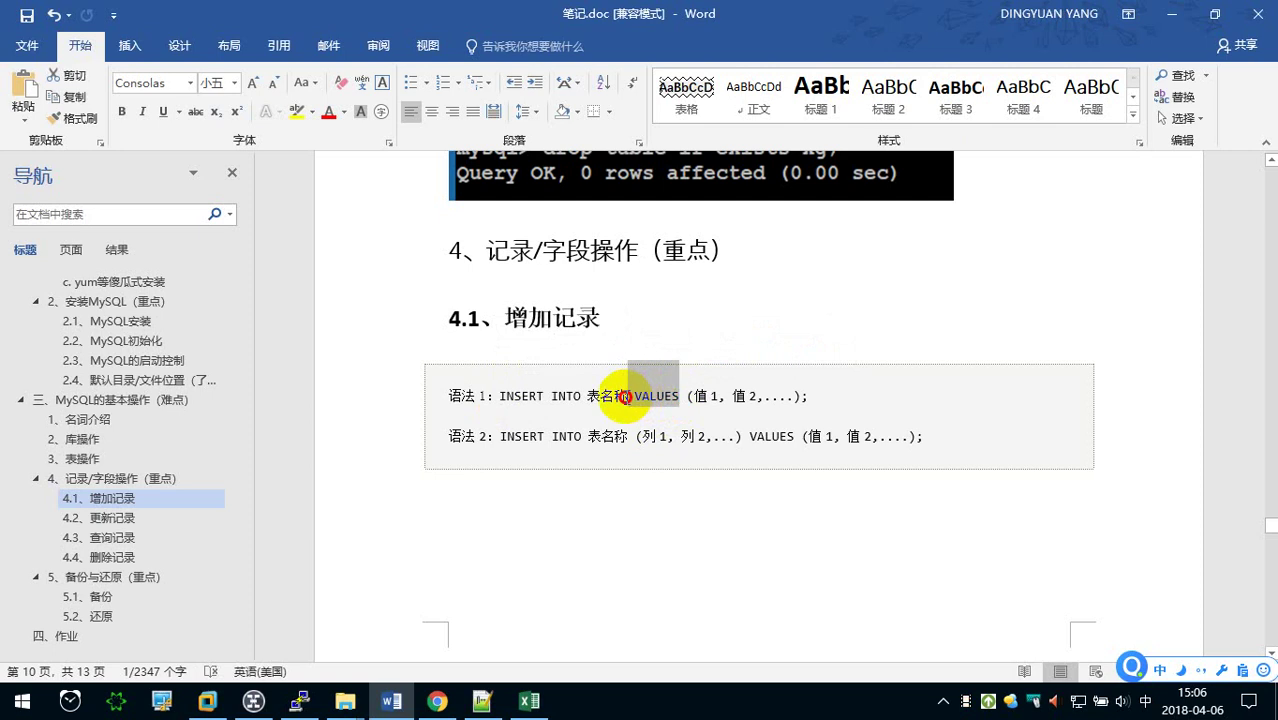
pyautogui.click(704, 406)
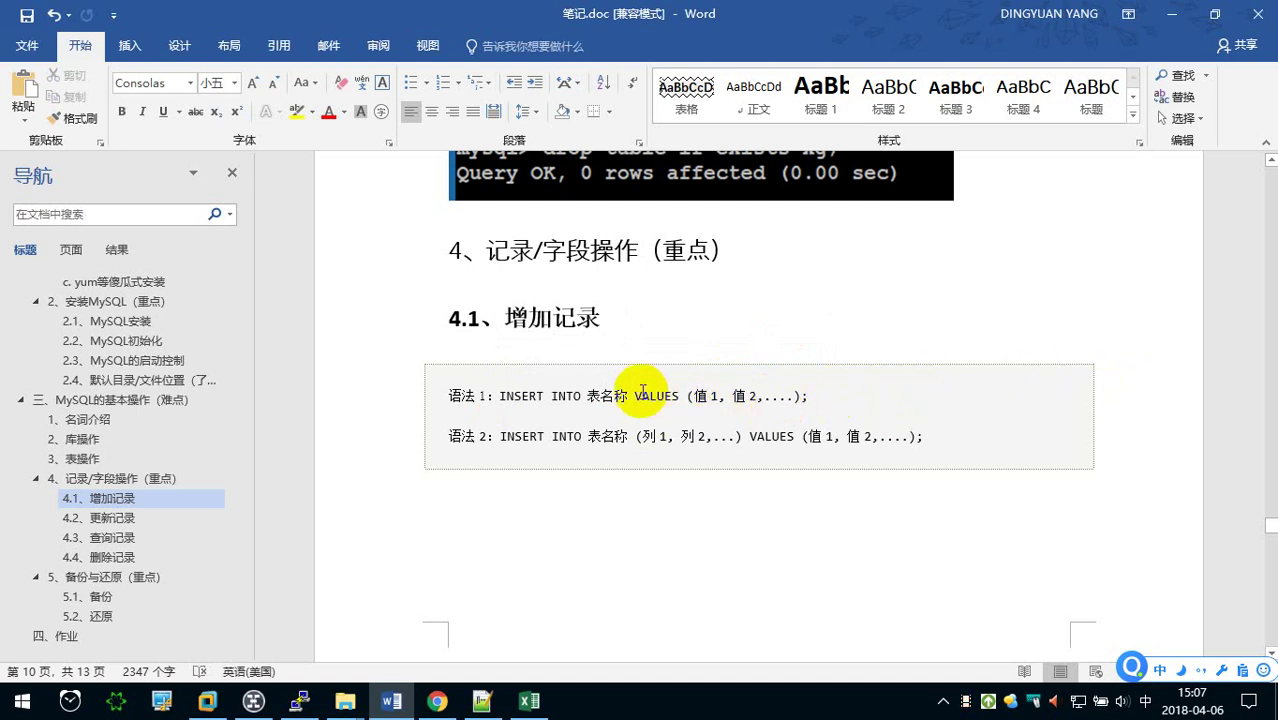
pyautogui.doubleClick(699, 397)
pyautogui.click(747, 398)
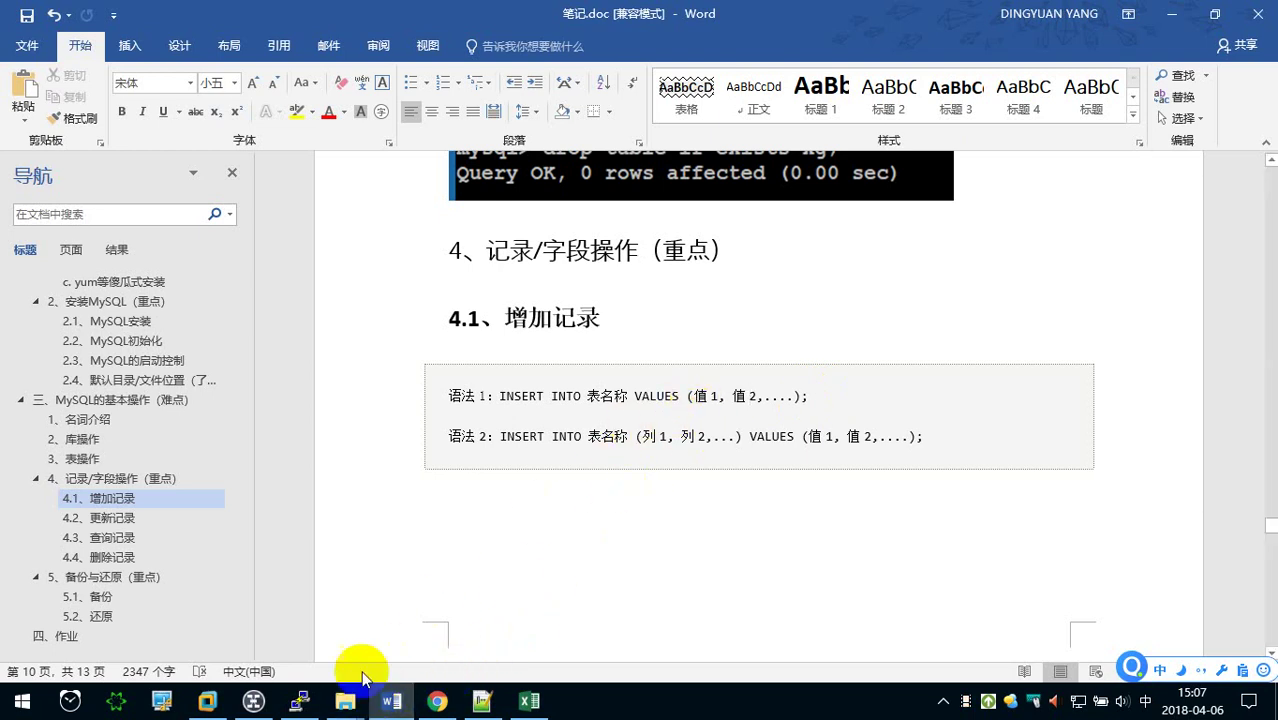
pyautogui.click(299, 700)
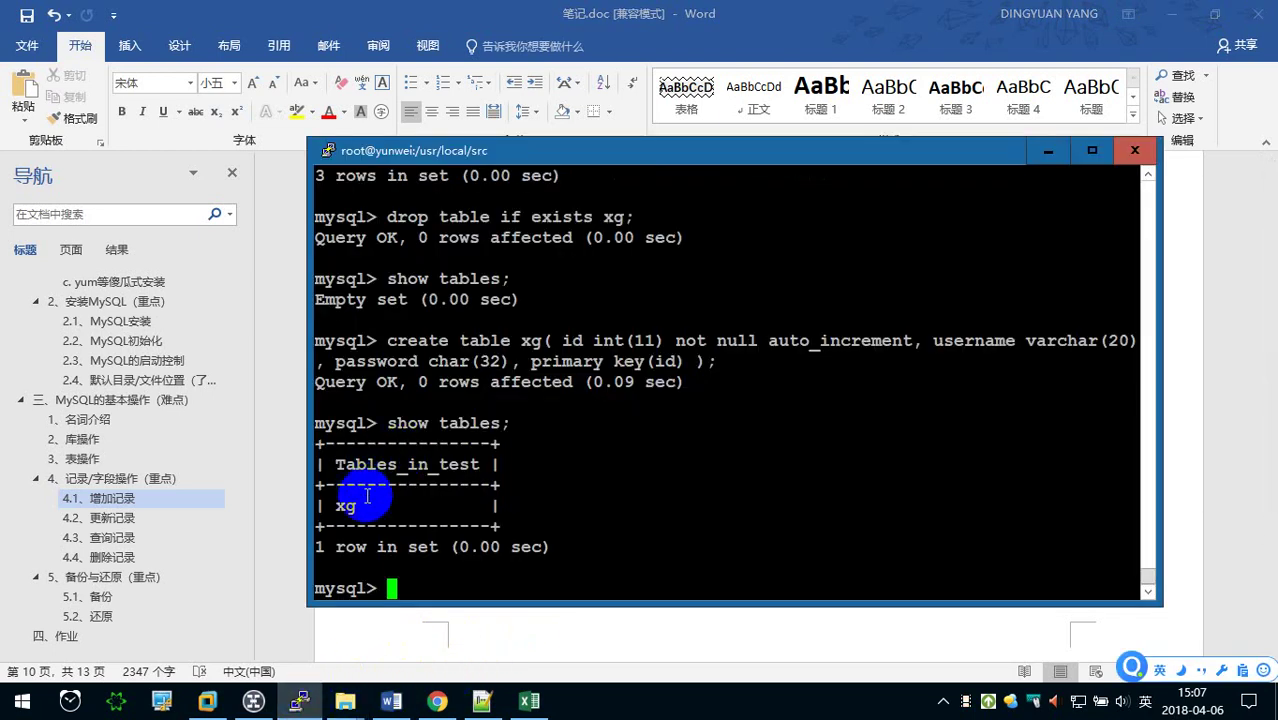
# Step: Run desc xg in MySQL to show the id, username varchar(20) and password char(32) fields
pyautogui.press('Up')
pyautogui.press('Up')
pyautogui.press('Down')
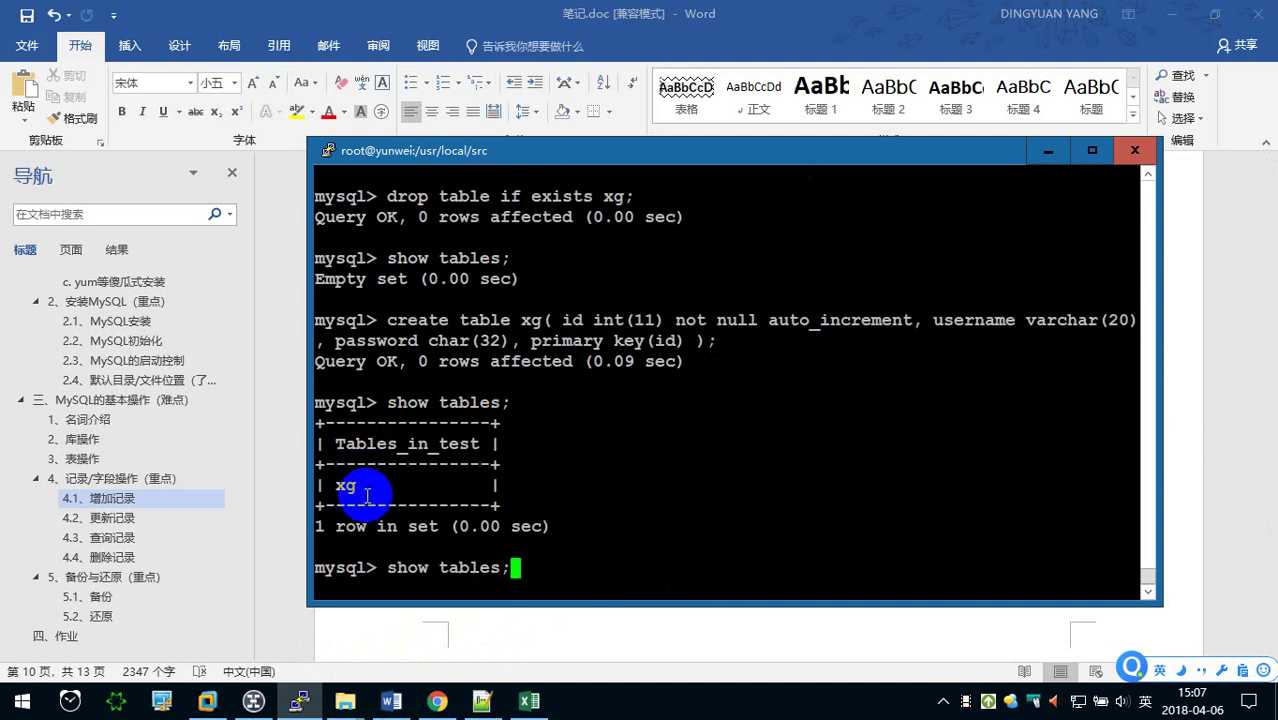
pyautogui.press('Up')
pyautogui.press('Up')
pyautogui.press('Up')
pyautogui.press('Up')
pyautogui.press('Up')
pyautogui.press('Down')
pyautogui.press('Return')
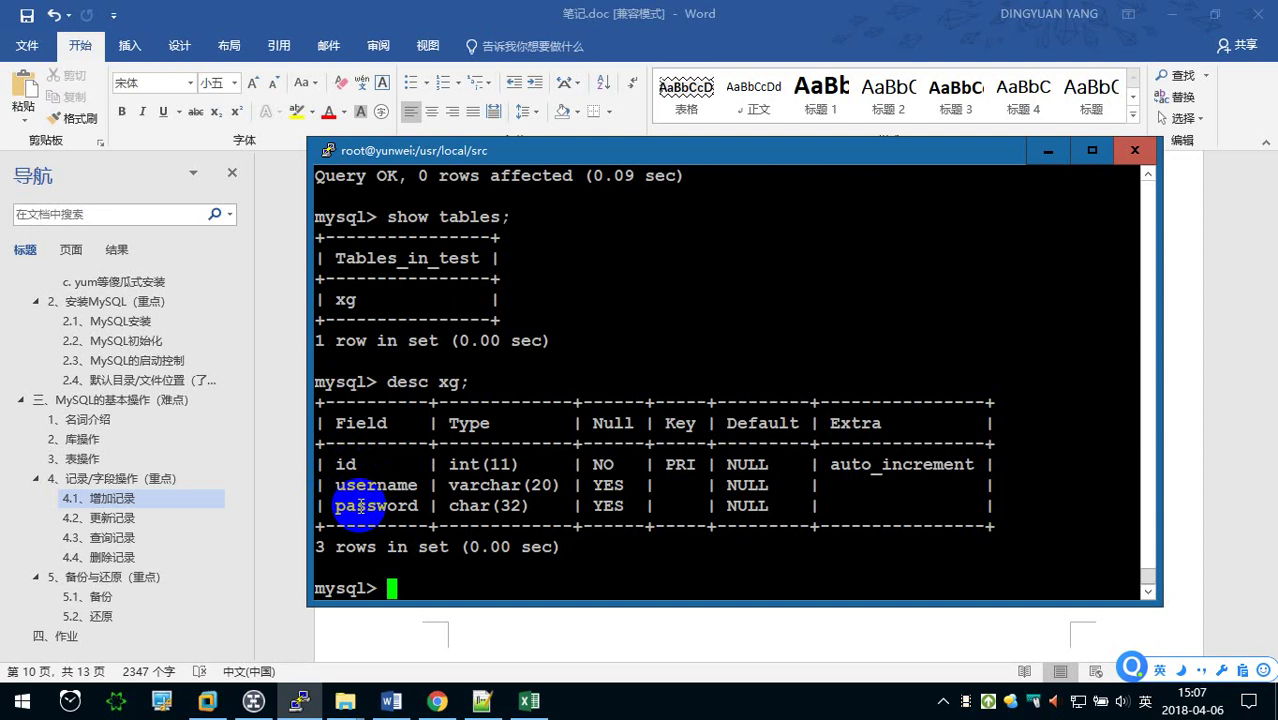
pyautogui.hotkey('alt', 'Tab')
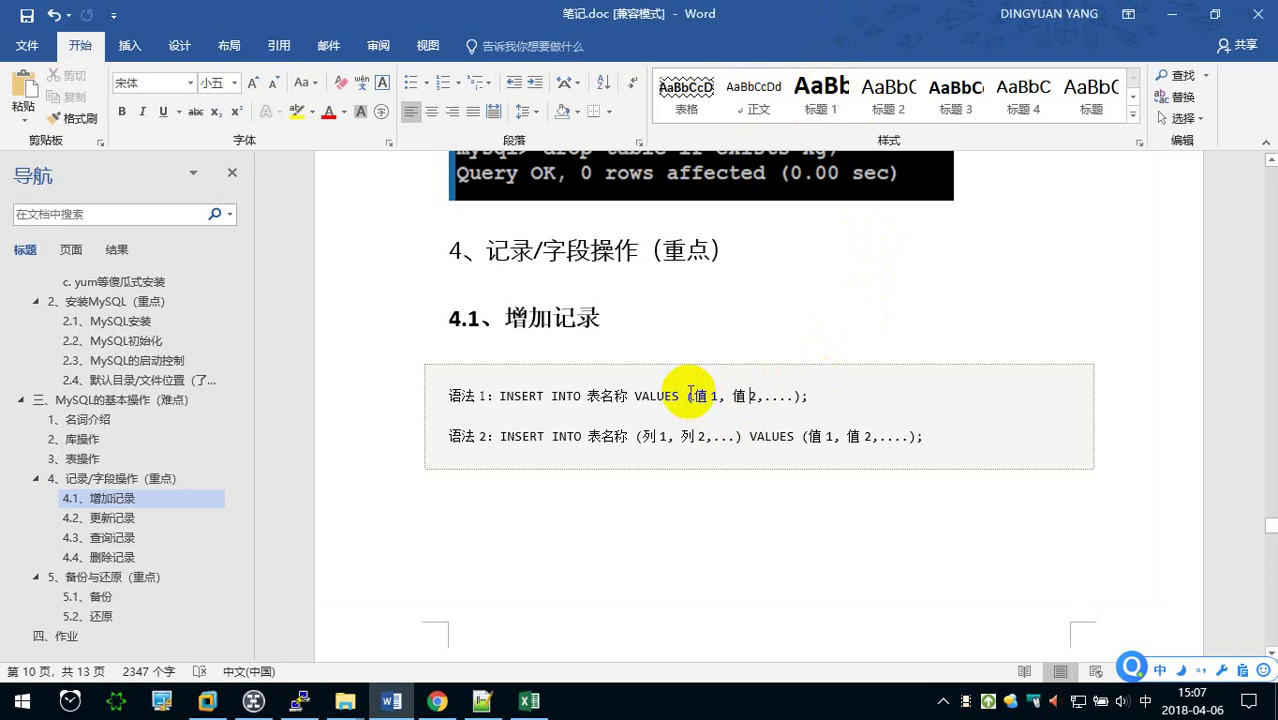
# Step: Highlight the second 值 on syntax line 1 and the (列1, 列2,...) column list on syntax line 2
pyautogui.click(906, 388)
pyautogui.doubleClick(755, 397)
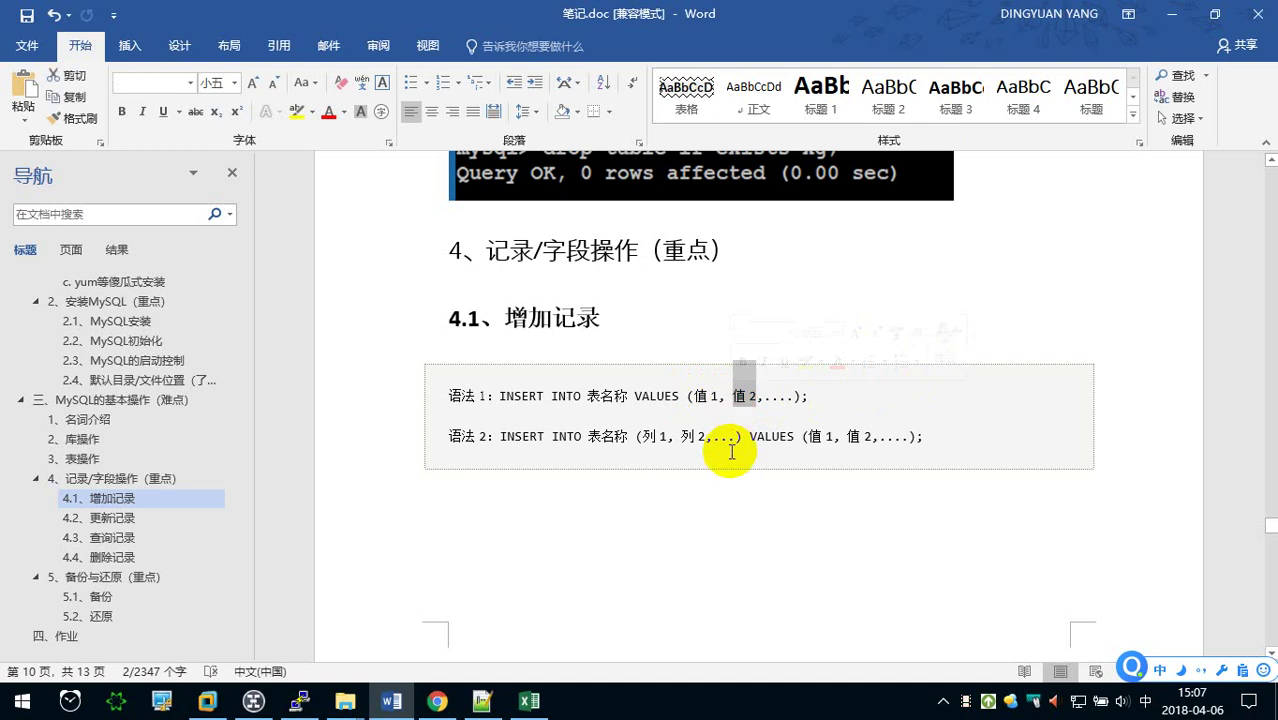
pyautogui.click(540, 435)
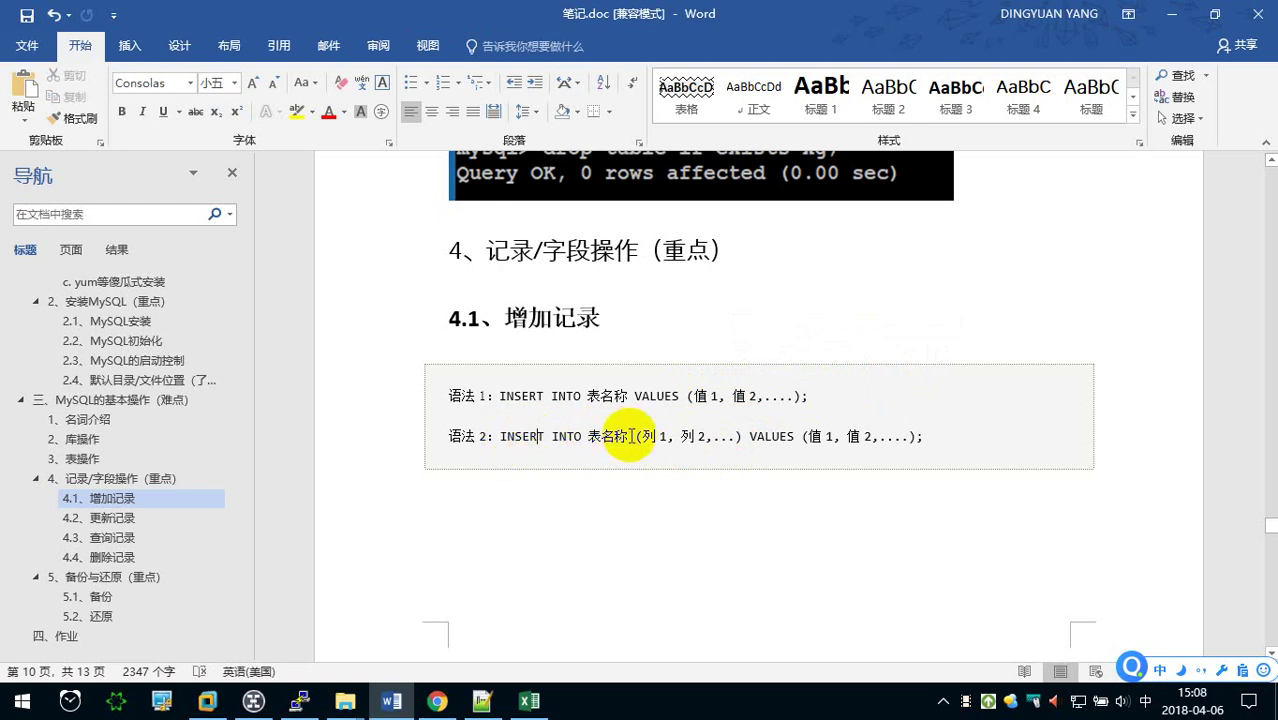
pyautogui.moveTo(631, 436); pyautogui.dragTo(743, 441)
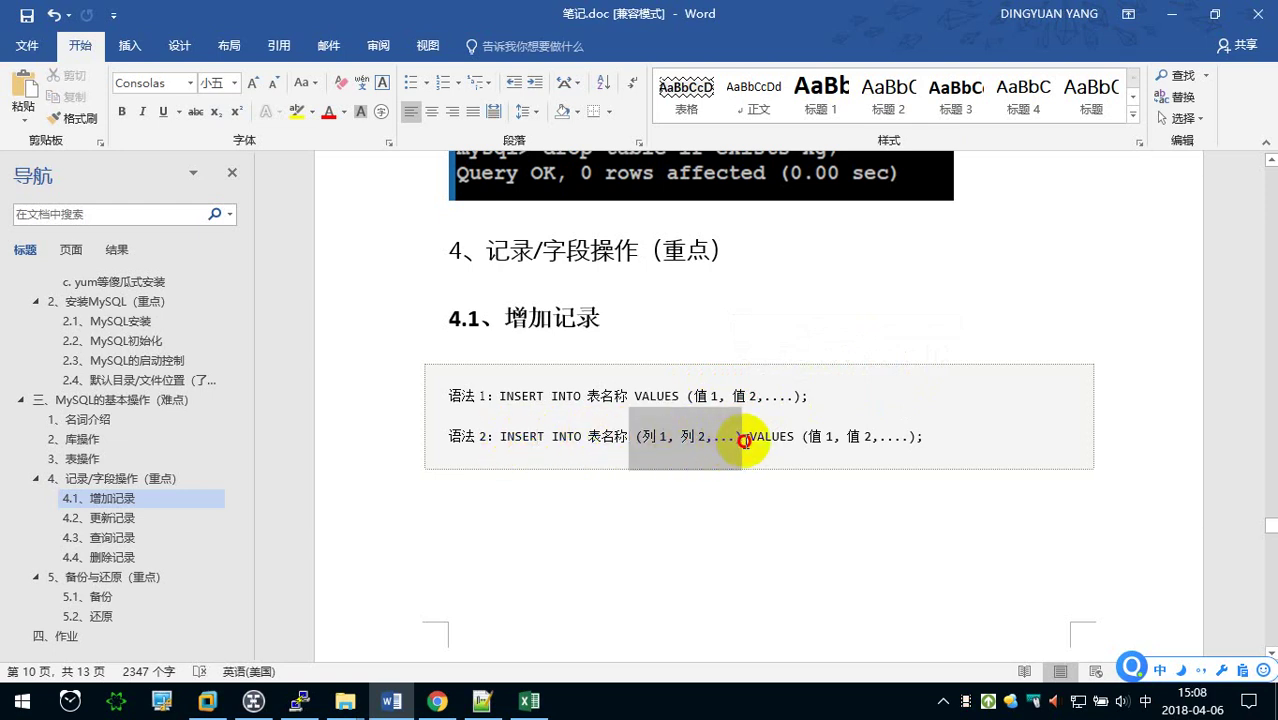
pyautogui.click(824, 438)
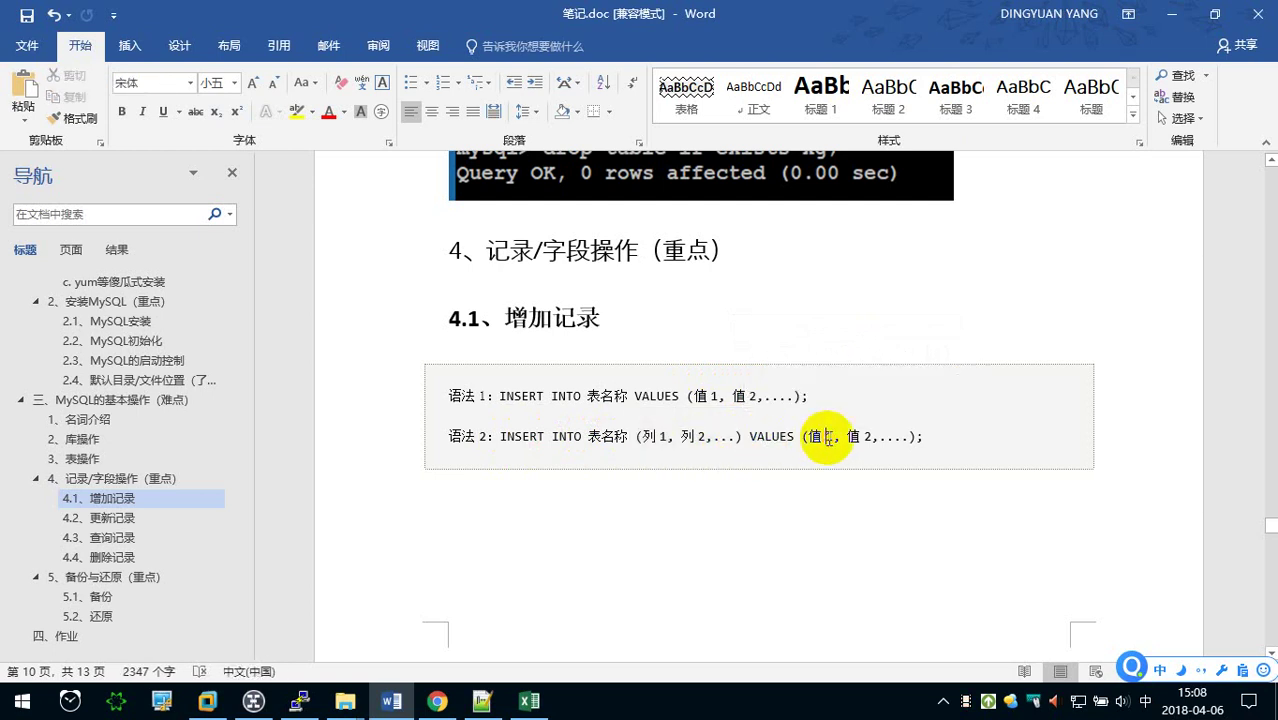
pyautogui.click(872, 437)
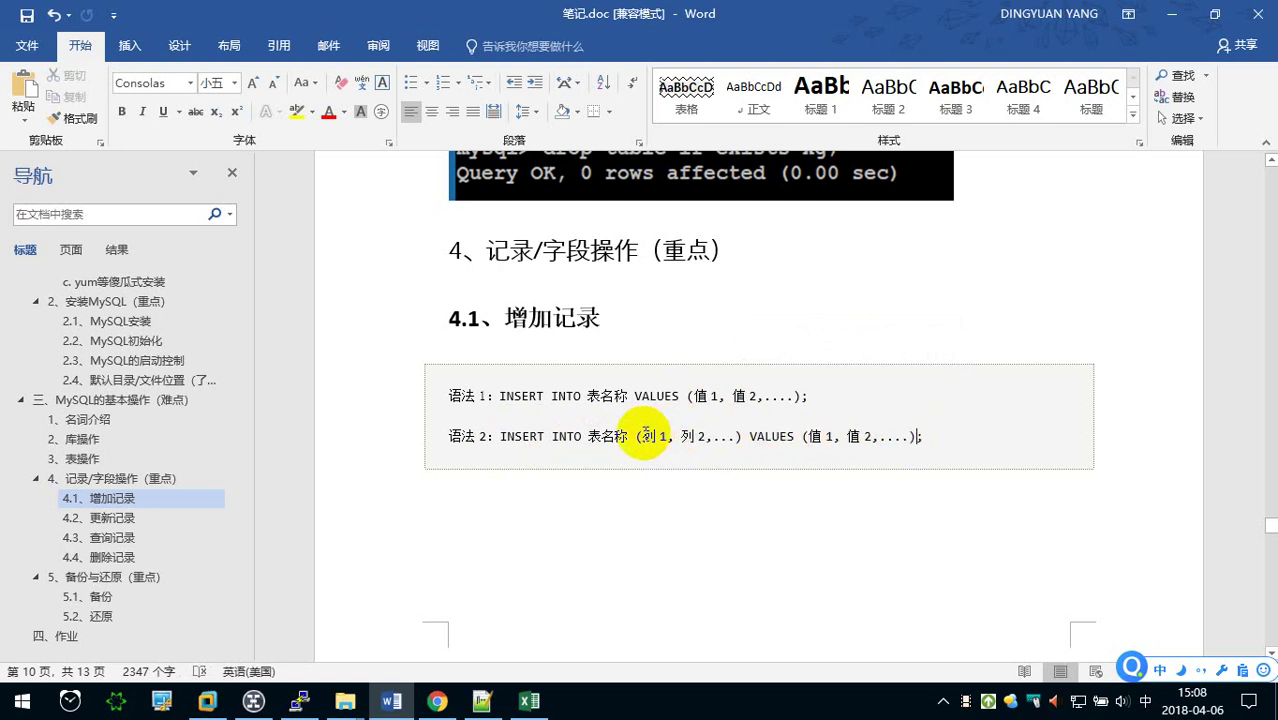
pyautogui.moveTo(636, 437); pyautogui.dragTo(760, 436)
pyautogui.click(757, 436)
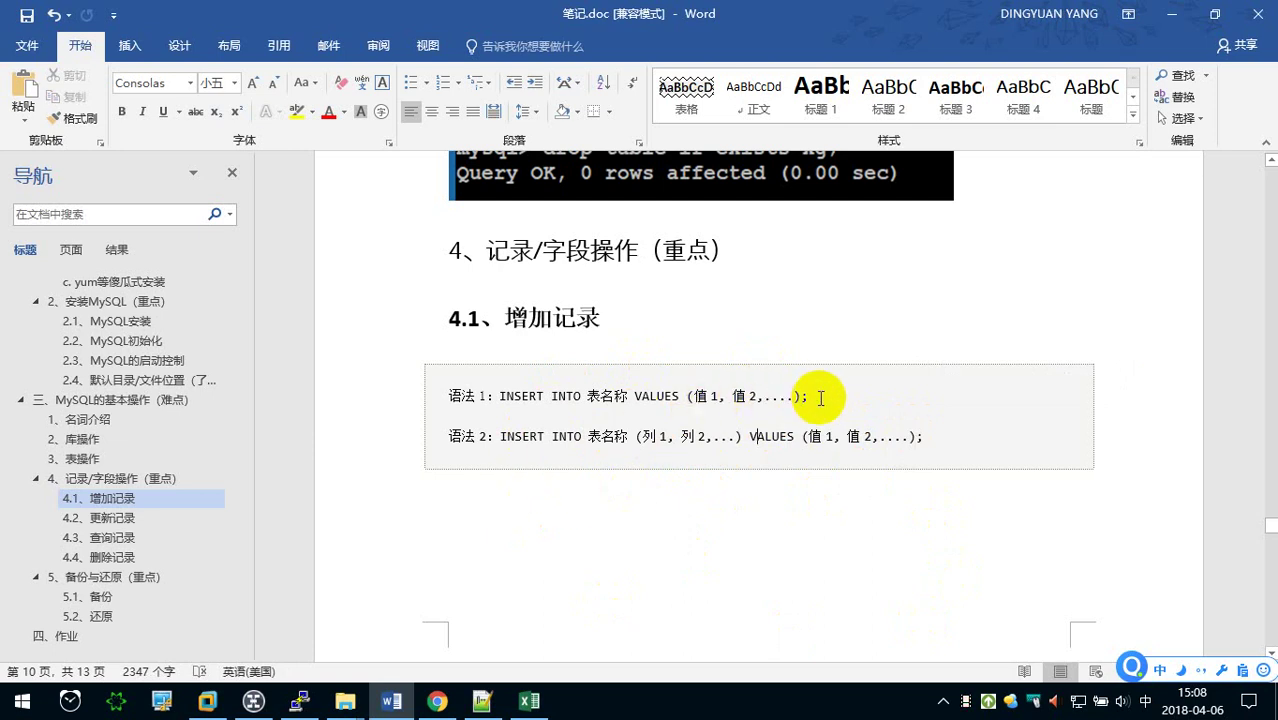
# Step: Compare syntax line 1 with syntax 2's table name and column list, then start a line below the box
pyautogui.moveTo(808, 396); pyautogui.dragTo(521, 396)
pyautogui.moveTo(588, 436); pyautogui.dragTo(901, 436)
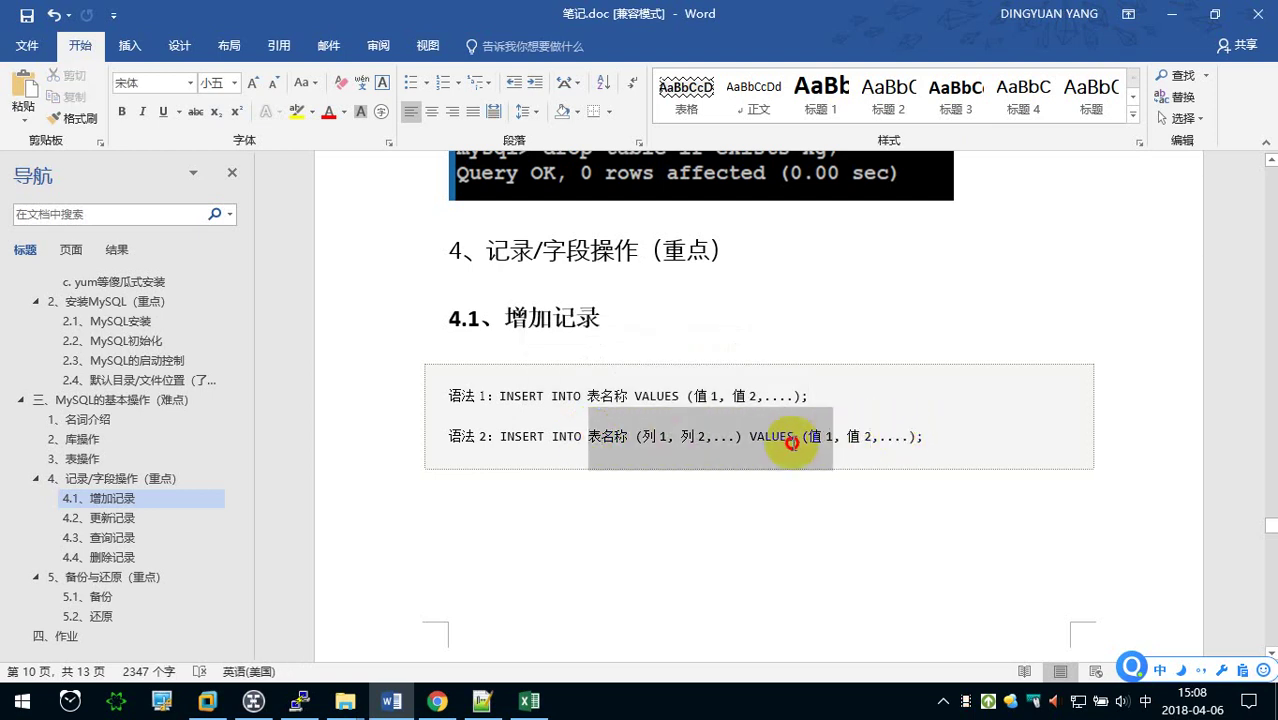
pyautogui.moveTo(901, 436); pyautogui.dragTo(730, 436)
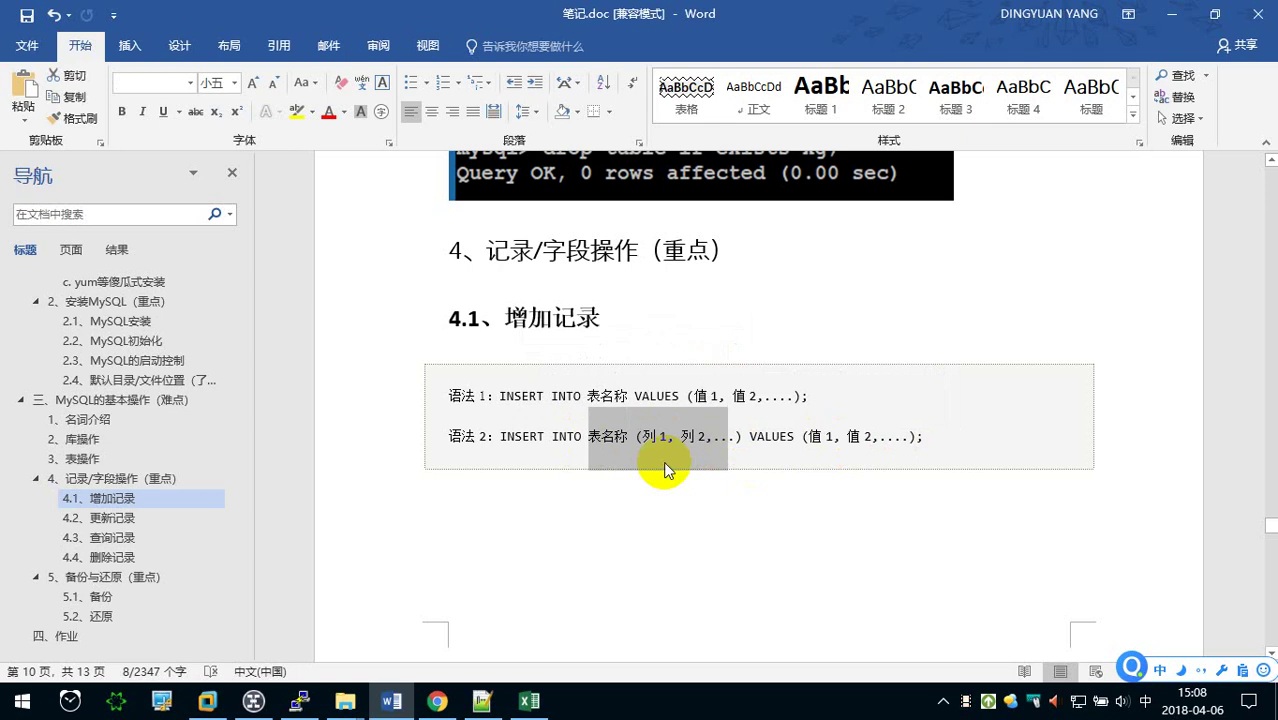
pyautogui.click(513, 496)
pyautogui.scroll(-1, 609, 488)
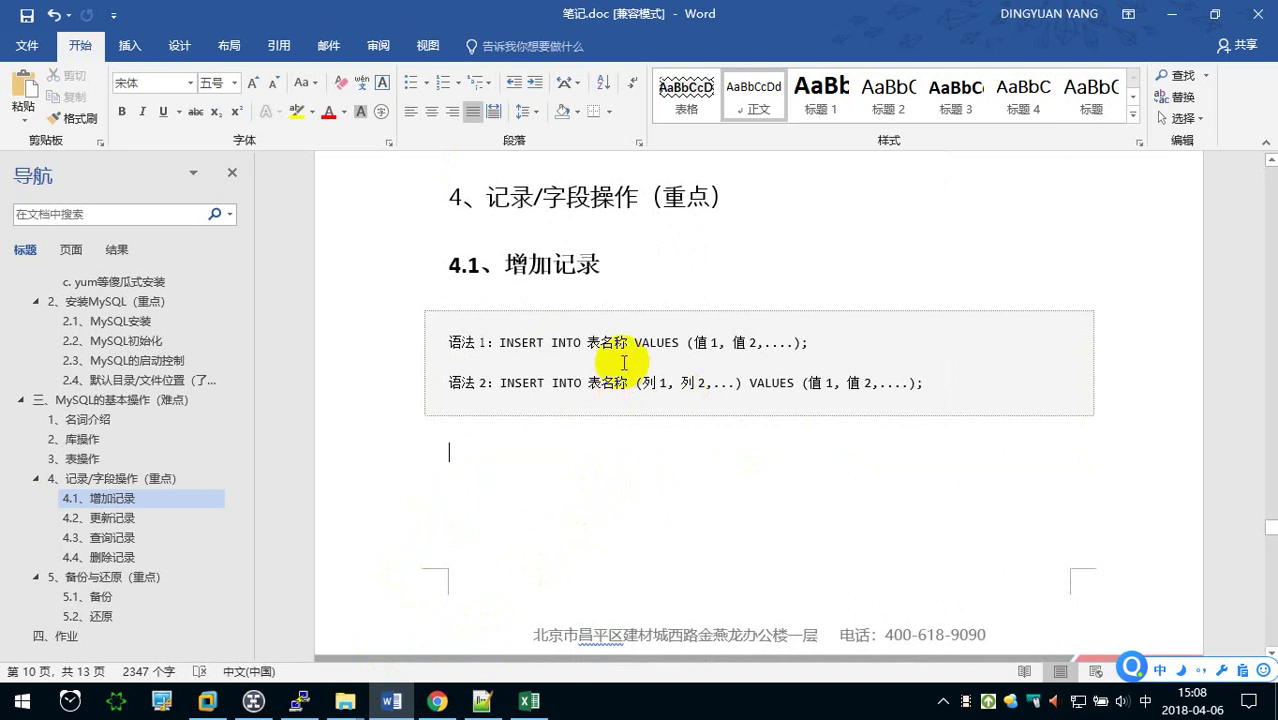
# Step: Type the 案例 line: add a record to table xg with a sample username and a 加密 (encrypted) password
pyautogui.write('案例：')
pyautogui.write('在')
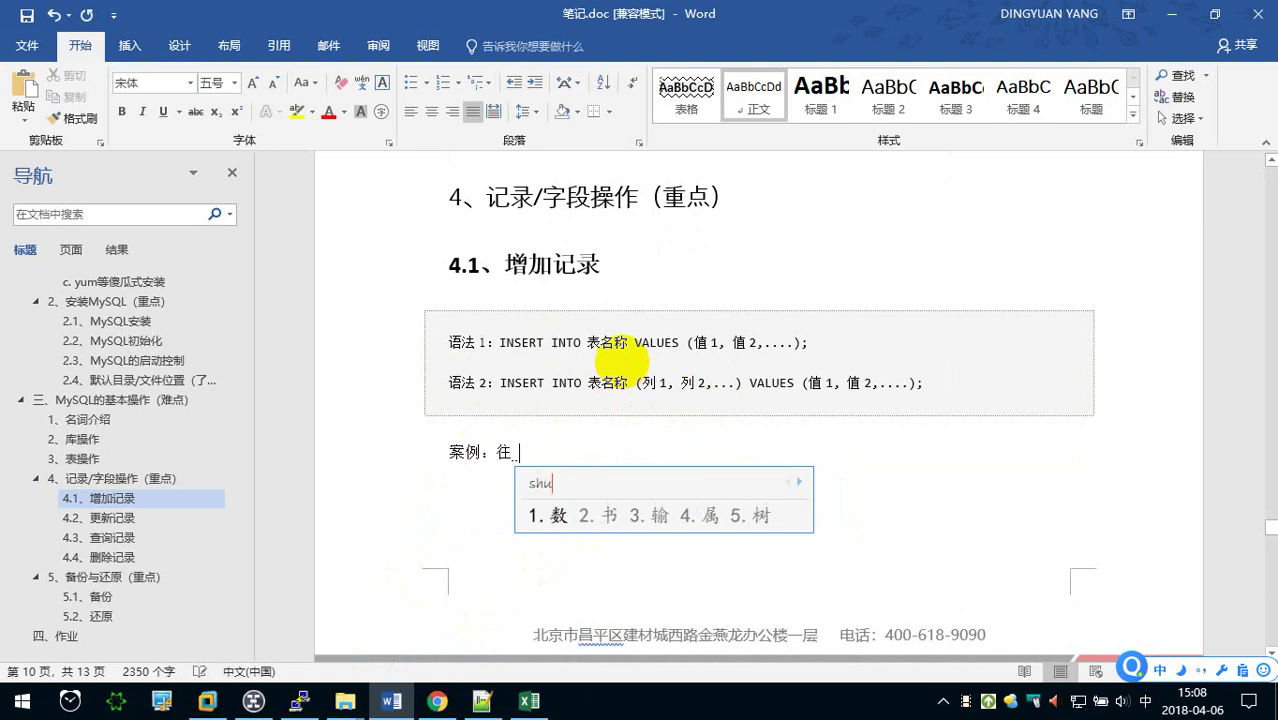
pyautogui.write('数据表 g')
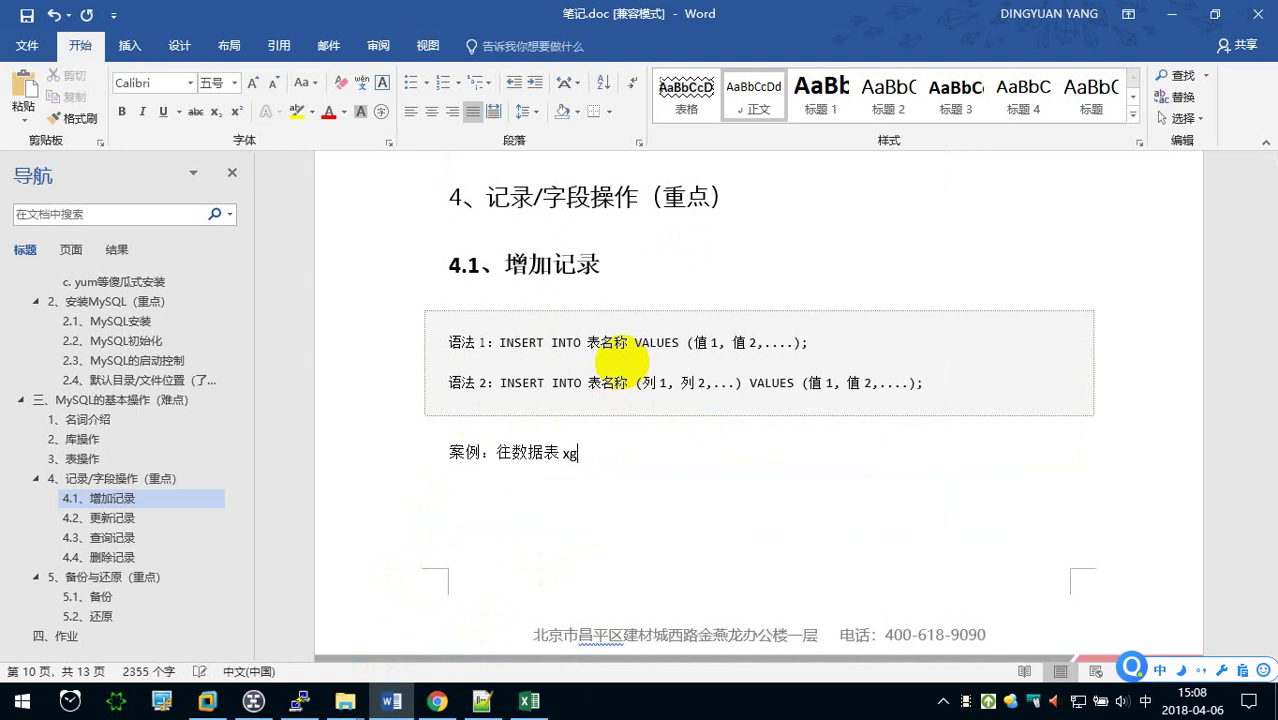
pyautogui.write('表')
pyautogui.write('中xi')
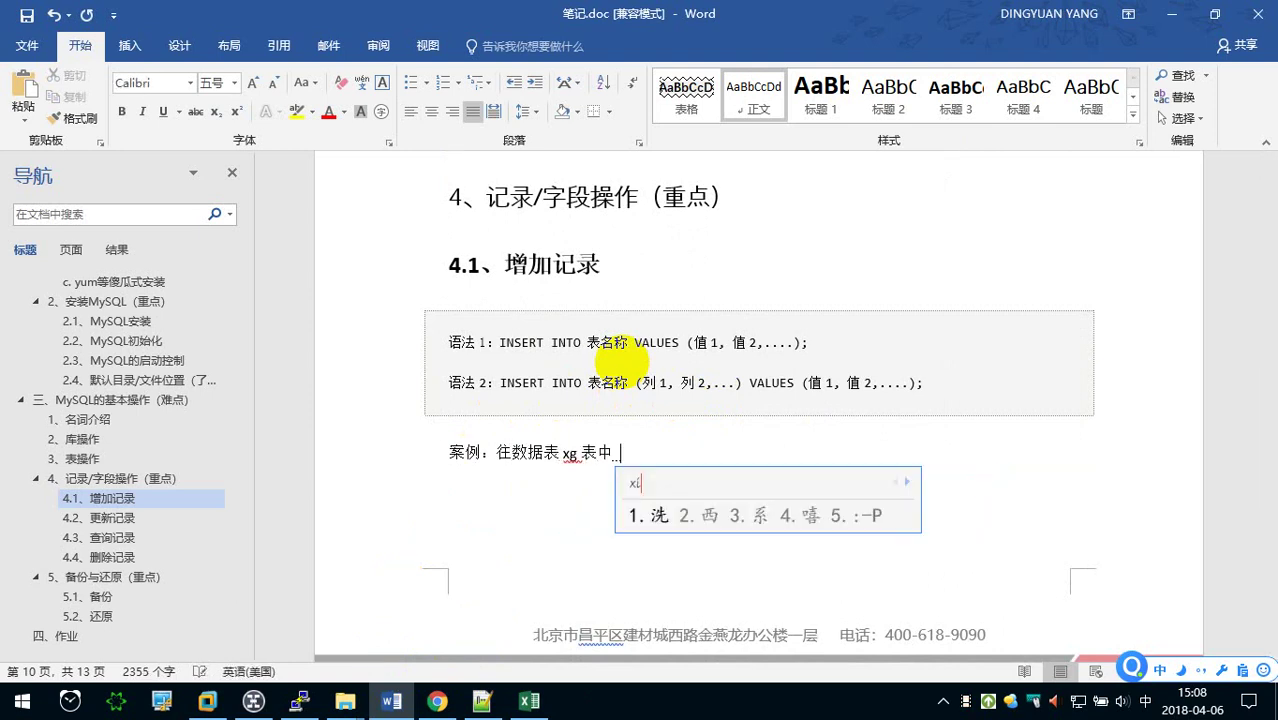
pyautogui.write('新增')
pyautogui.write('一个ji记录')
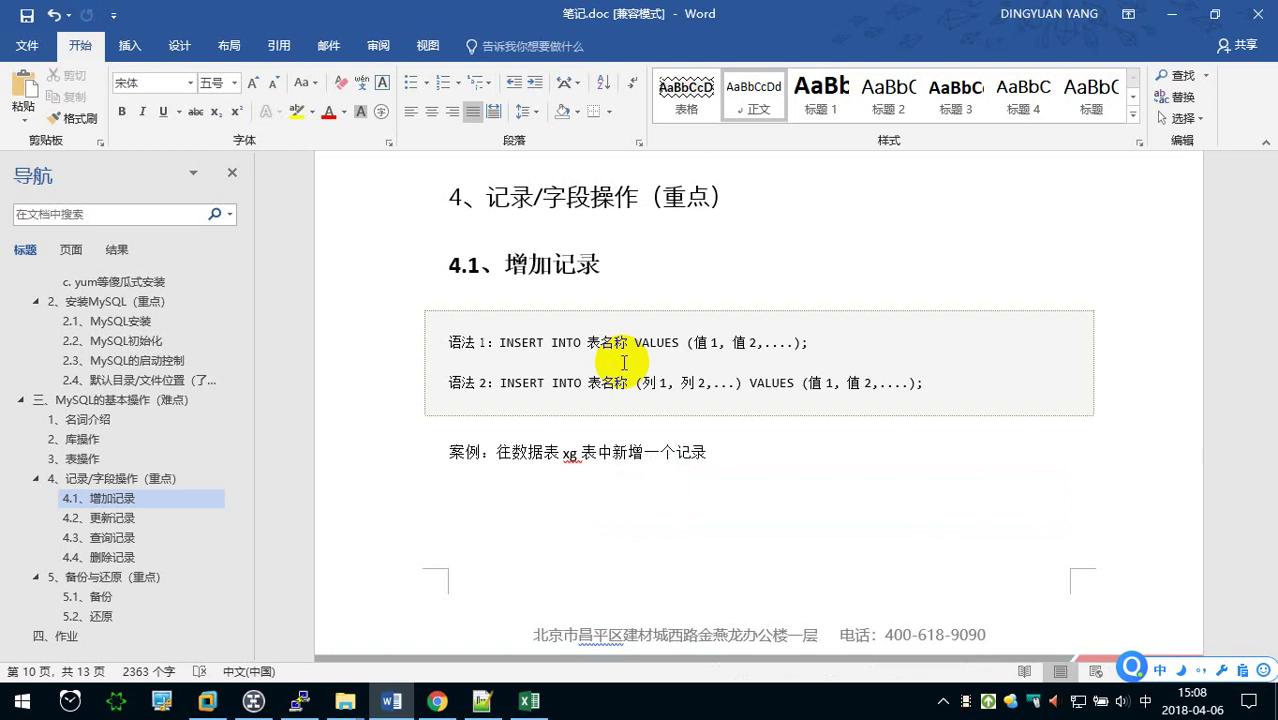
pyautogui.write('user')
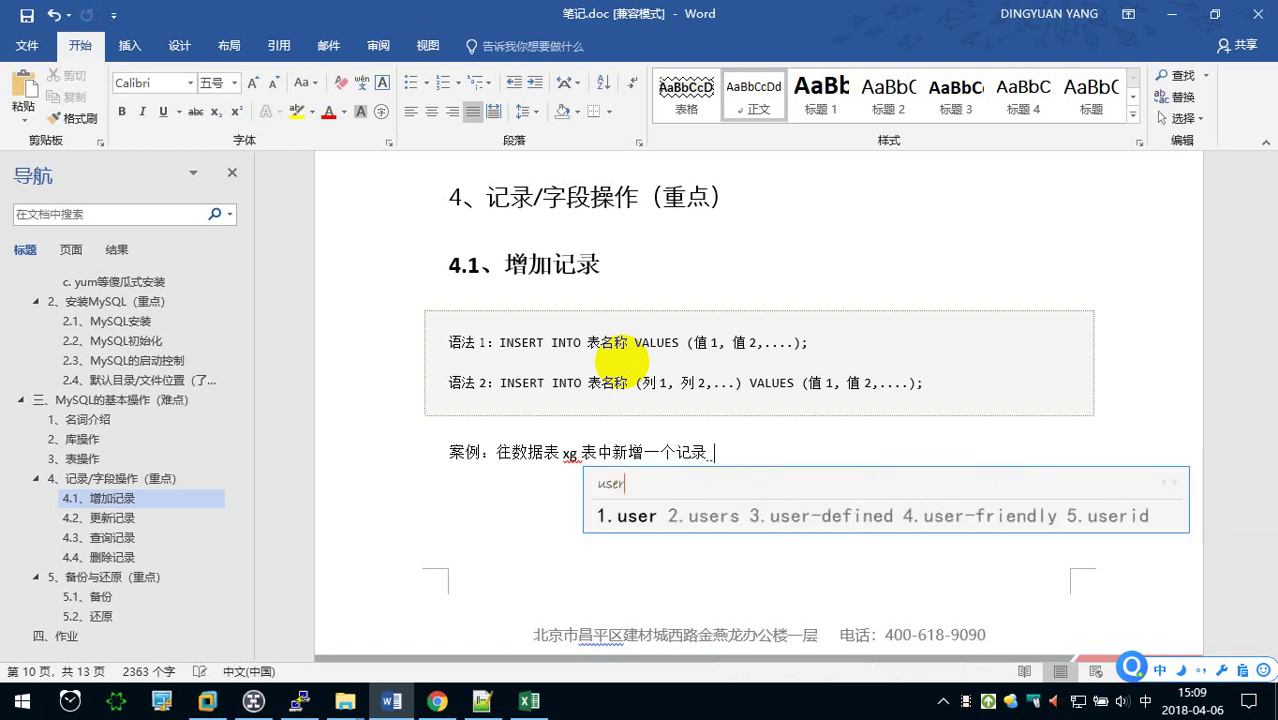
pyautogui.write('.naname 为zhangsan')
pyautogui.press('Return')
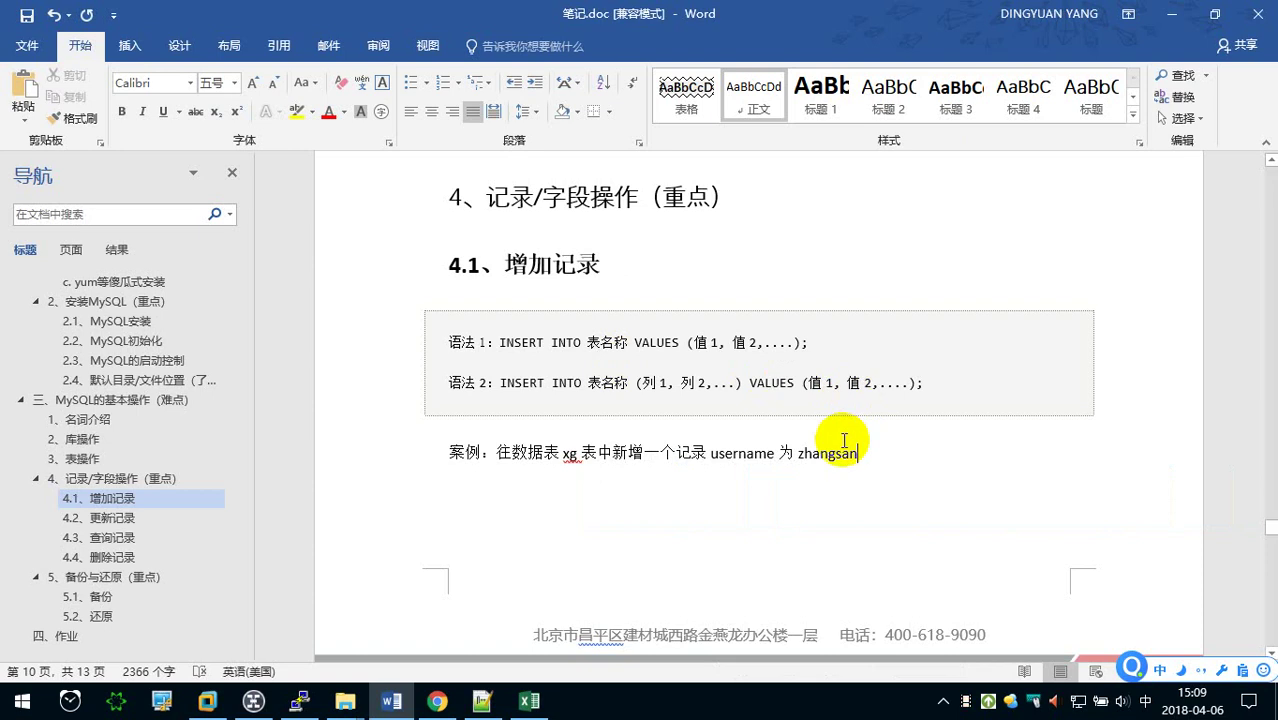
pyautogui.write('，')
pyautogui.write('m')
pyautogui.press('BackSpace')
pyautogui.write('passw')
pyautogui.press('Return')
pyautogui.write('ord')
pyautogui.press('Return')
pyautogui.write('wei')
pyautogui.press('space')
pyautogui.write('123456')
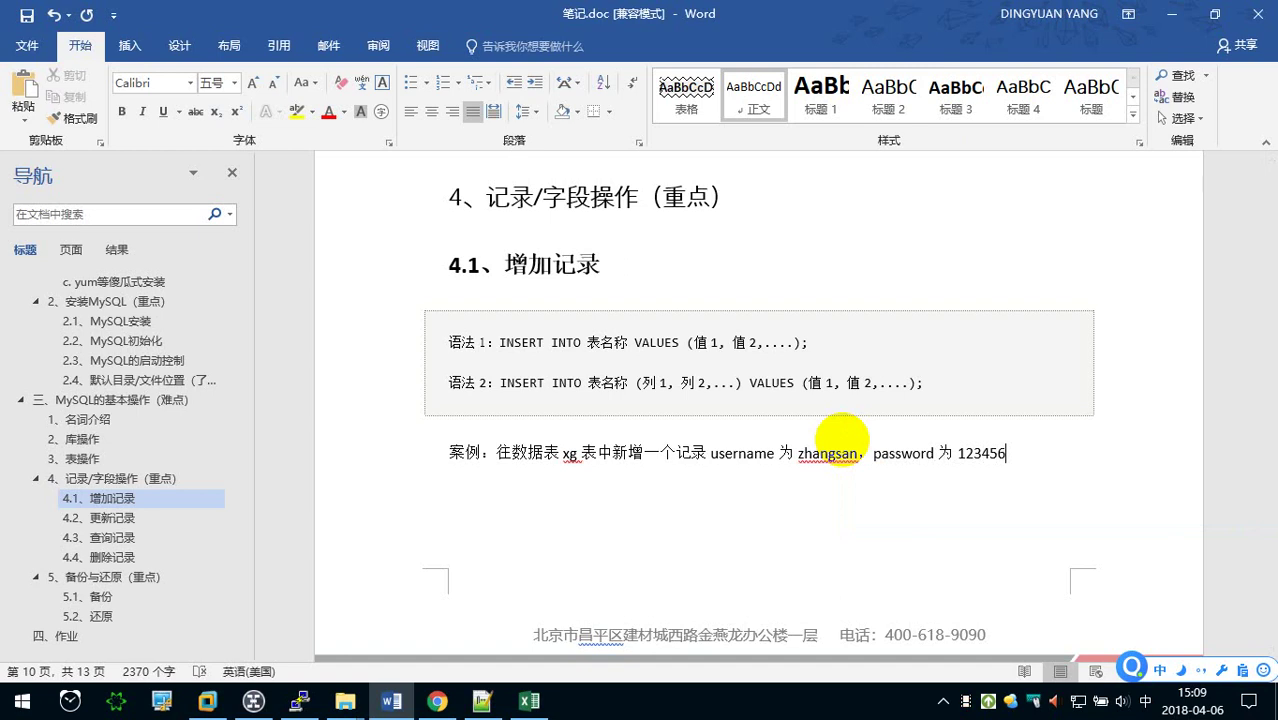
pyautogui.write('(jiami')
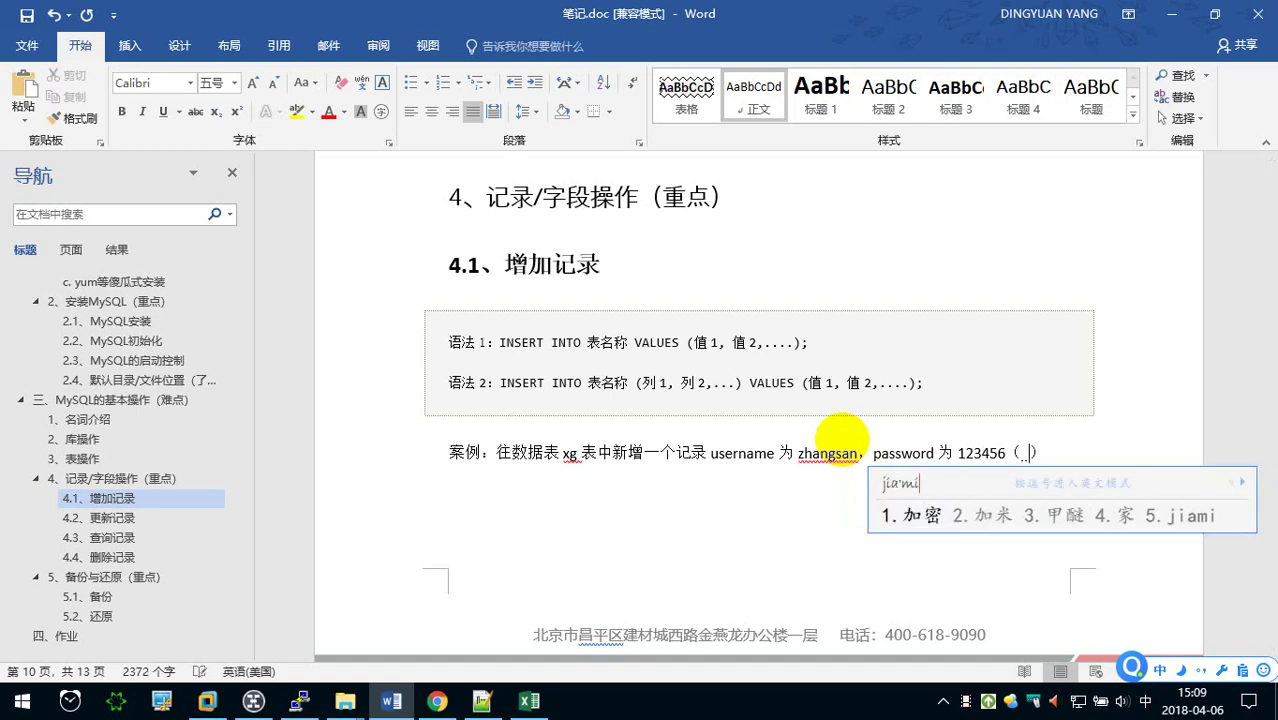
pyautogui.press('space')
pyautogui.write(')')
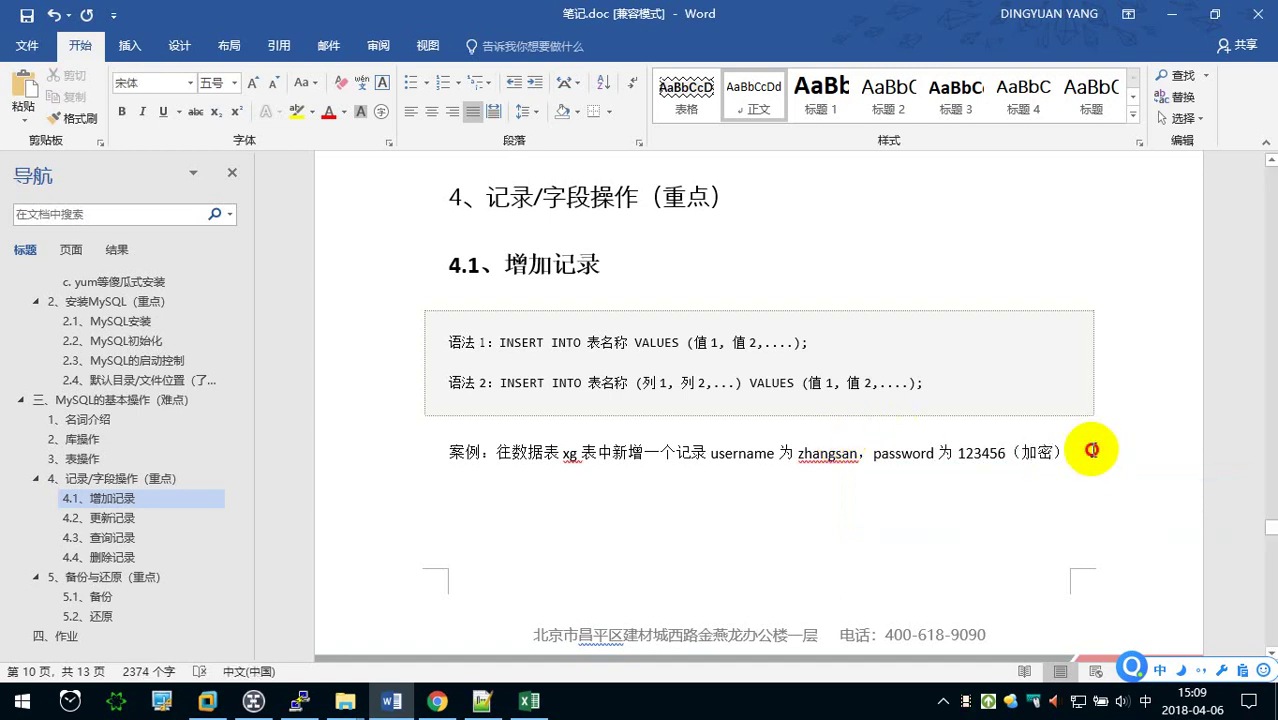
pyautogui.press('Return')
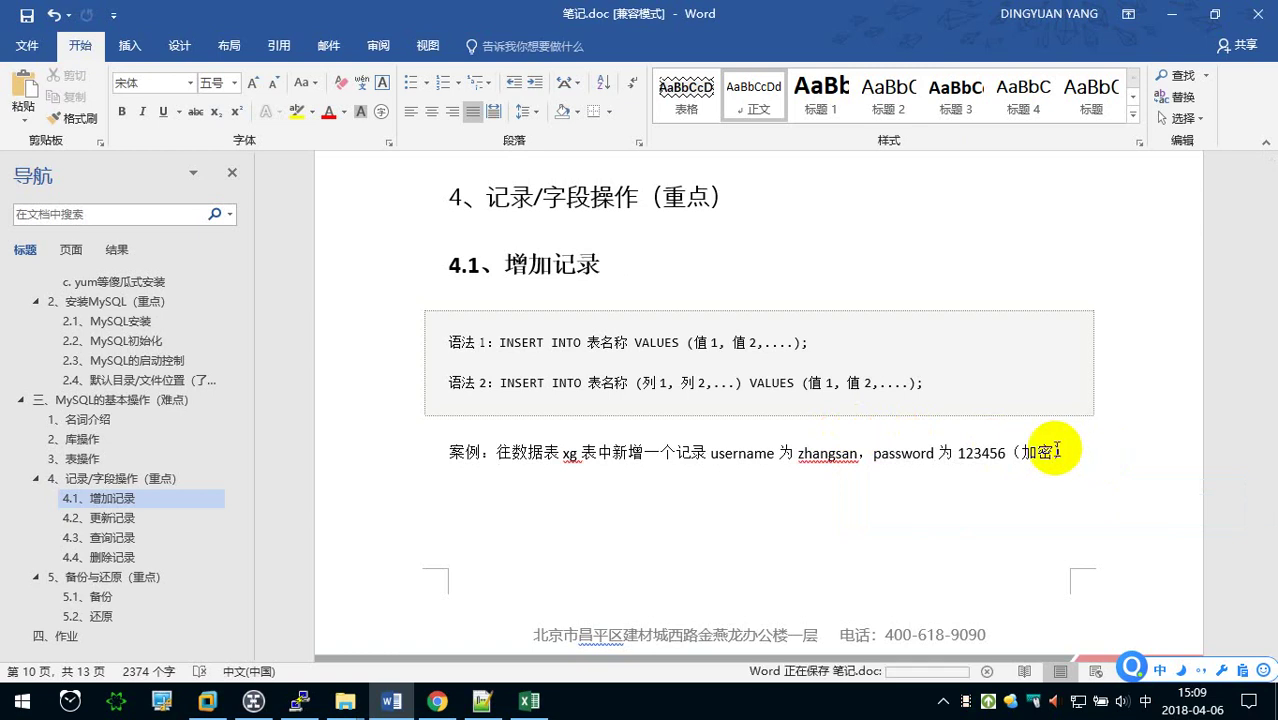
# Step: Search Baidu for md5 and look through the results
pyautogui.click(437, 701)
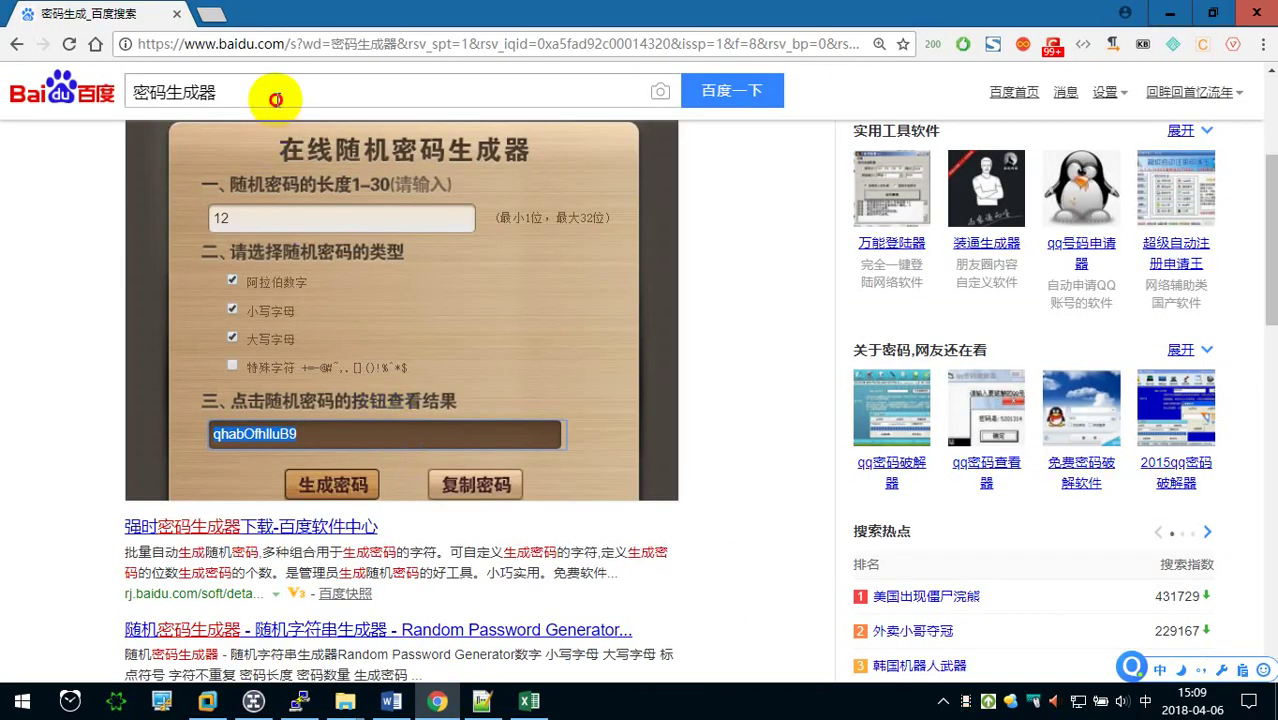
pyautogui.tripleClick(277, 94)
pyautogui.write('m')
pyautogui.write('d')
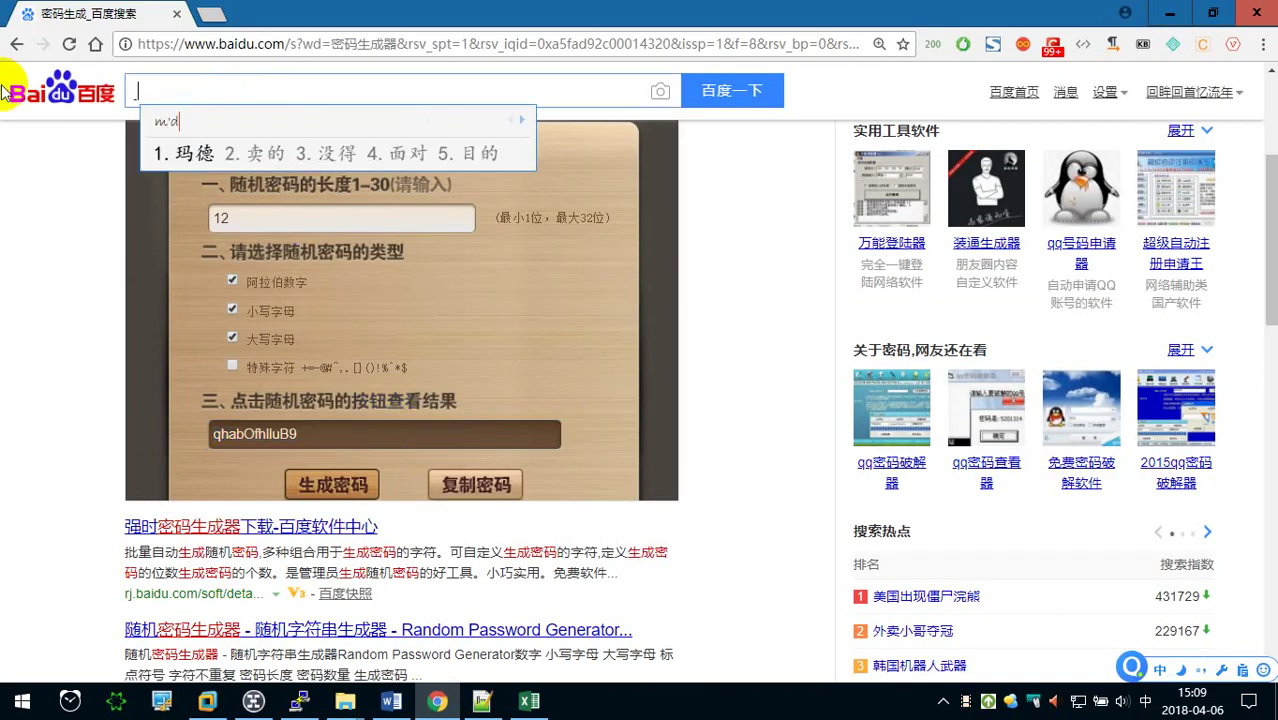
pyautogui.press('shift')
pyautogui.write('5')
pyautogui.press('Return')
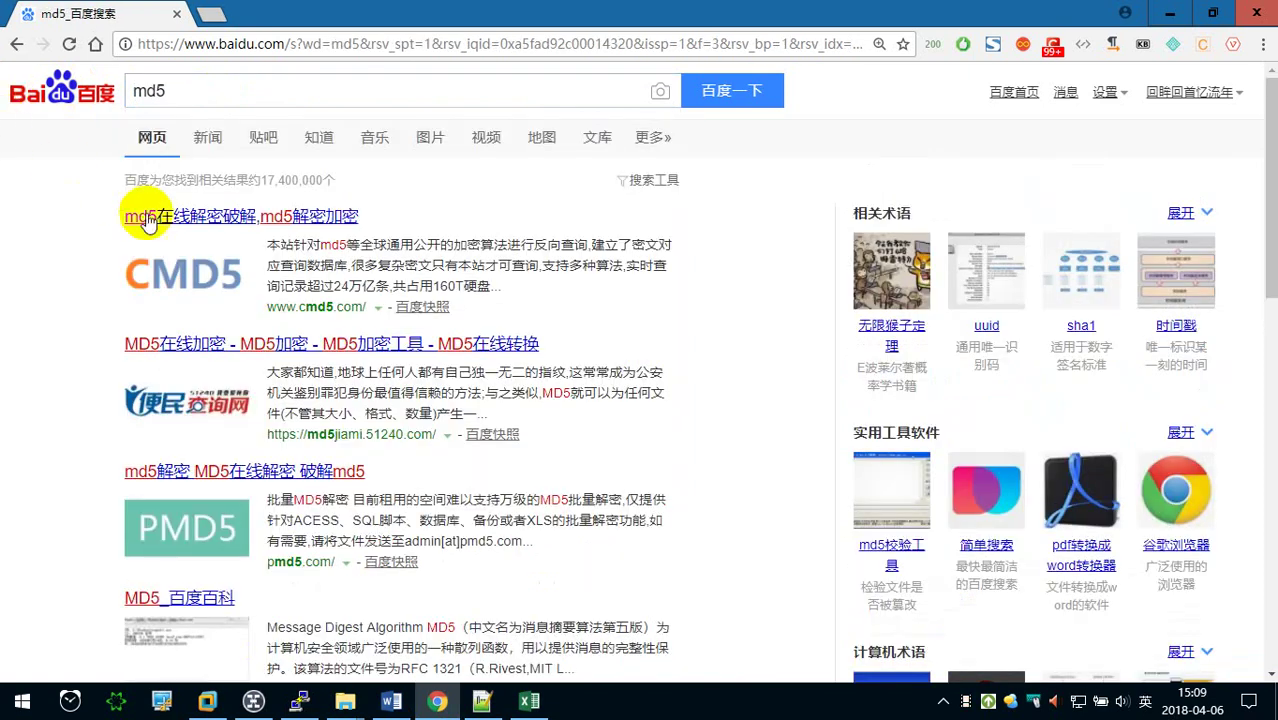
pyautogui.scroll(-1, 281, 400)
pyautogui.scroll(-1, 281, 400)
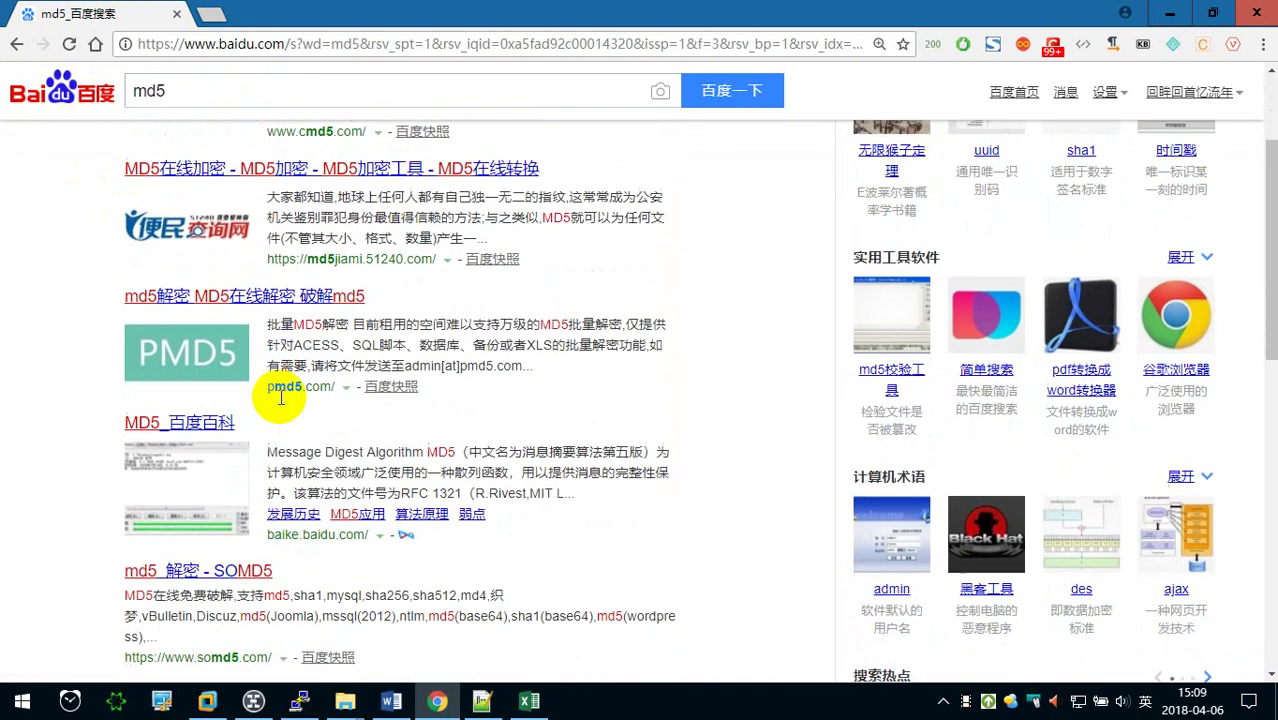
pyautogui.scroll(-2, 262, 413)
pyautogui.scroll(-1, 253, 440)
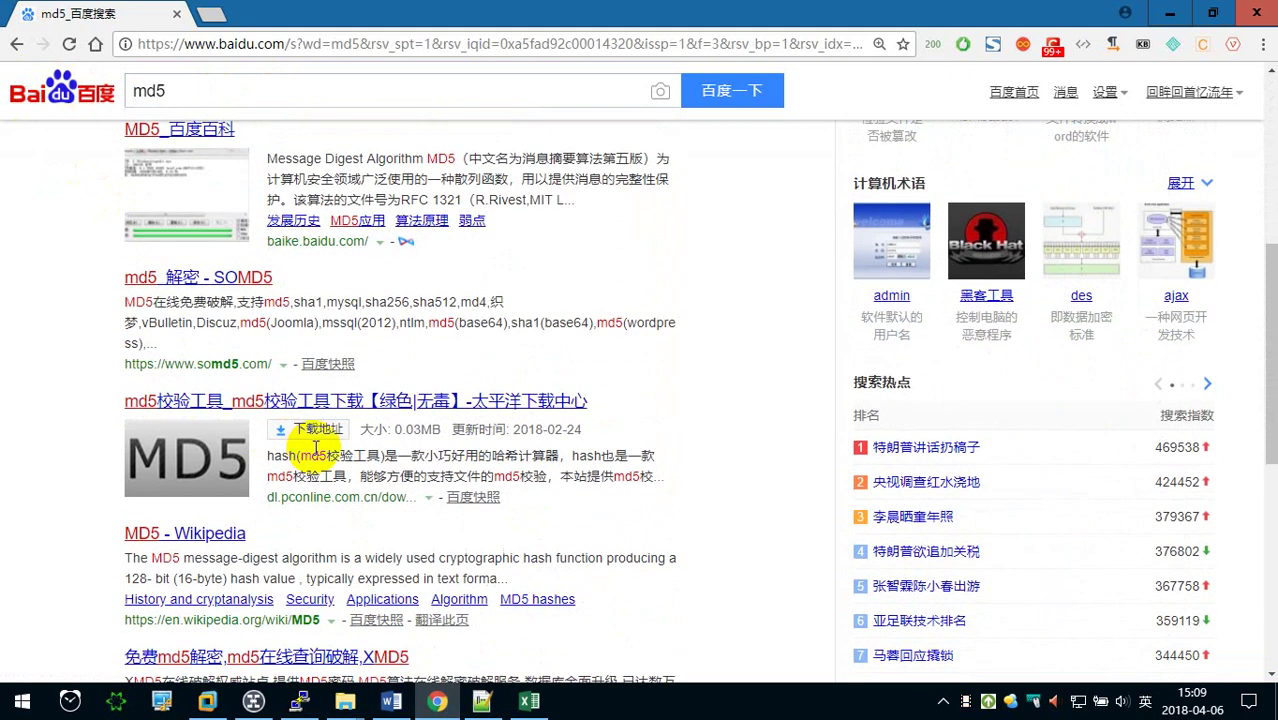
pyautogui.scroll(-2, 270, 445)
pyautogui.scroll(-1, 268, 460)
pyautogui.scroll(-1, 268, 466)
pyautogui.scroll(-1, 266, 466)
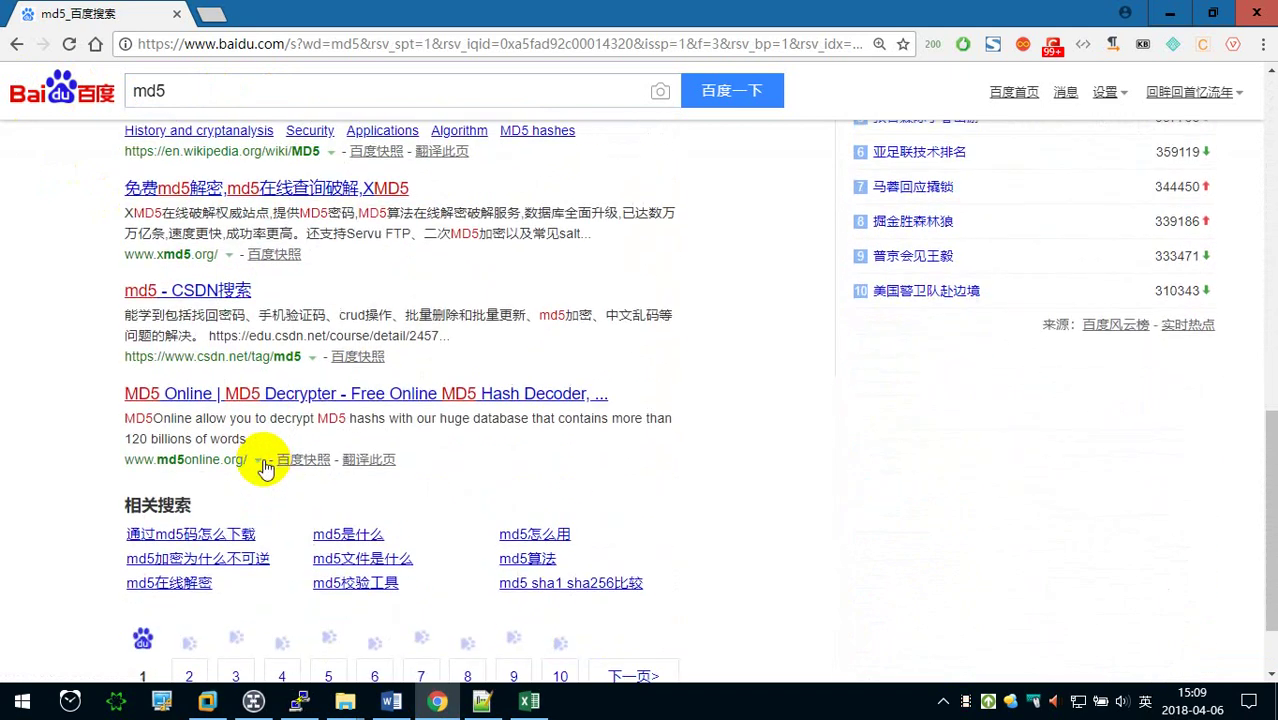
pyautogui.scroll(5, 265, 456)
pyautogui.scroll(2, 265, 456)
# Step: Refine the search to md5加密, then to md5加密 chinaz
pyautogui.click(286, 90)
pyautogui.write('加密')
pyautogui.press('Return')
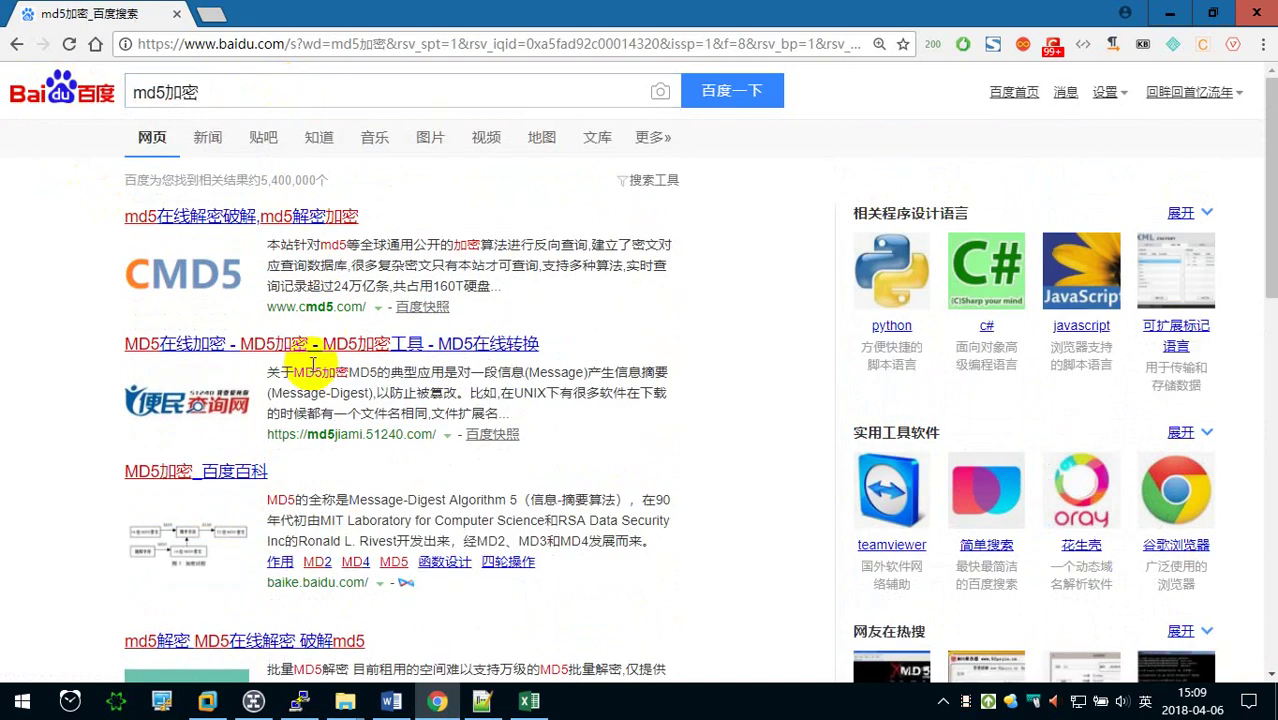
pyautogui.scroll(-2, 325, 360)
pyautogui.scroll(-1, 320, 432)
pyautogui.scroll(-1, 320, 432)
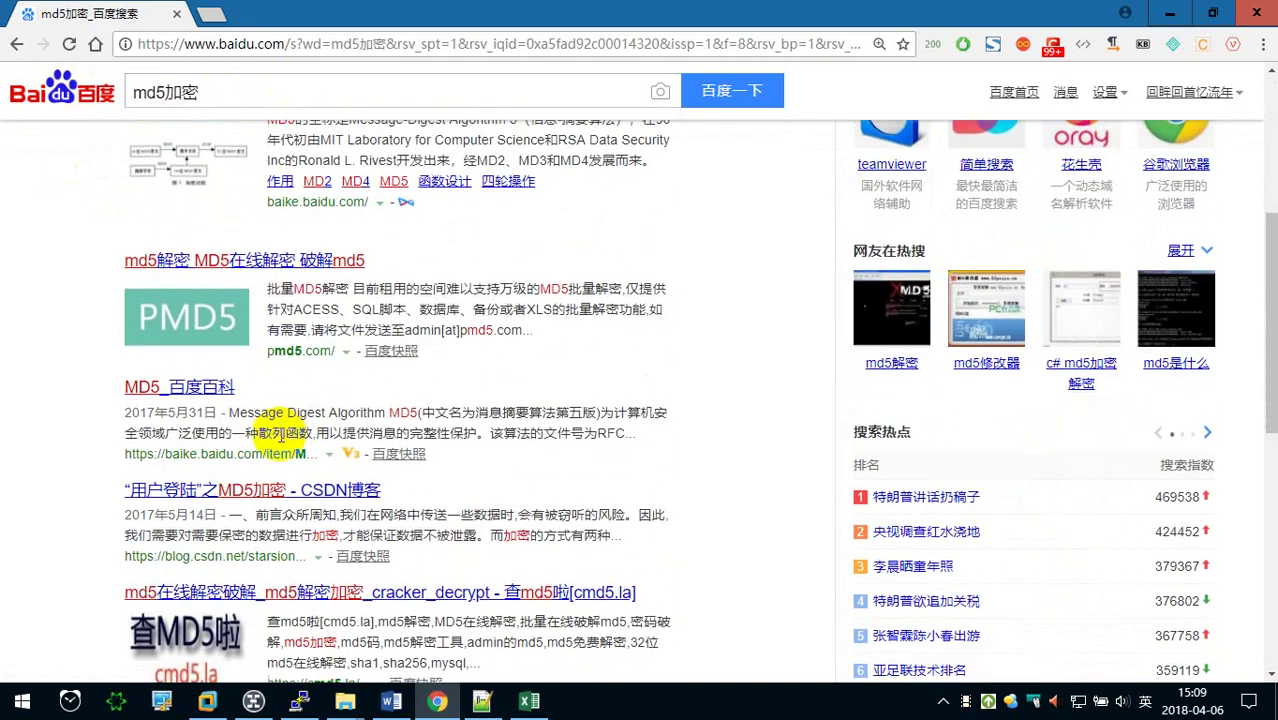
pyautogui.scroll(-2, 320, 430)
pyautogui.scroll(-1, 300, 432)
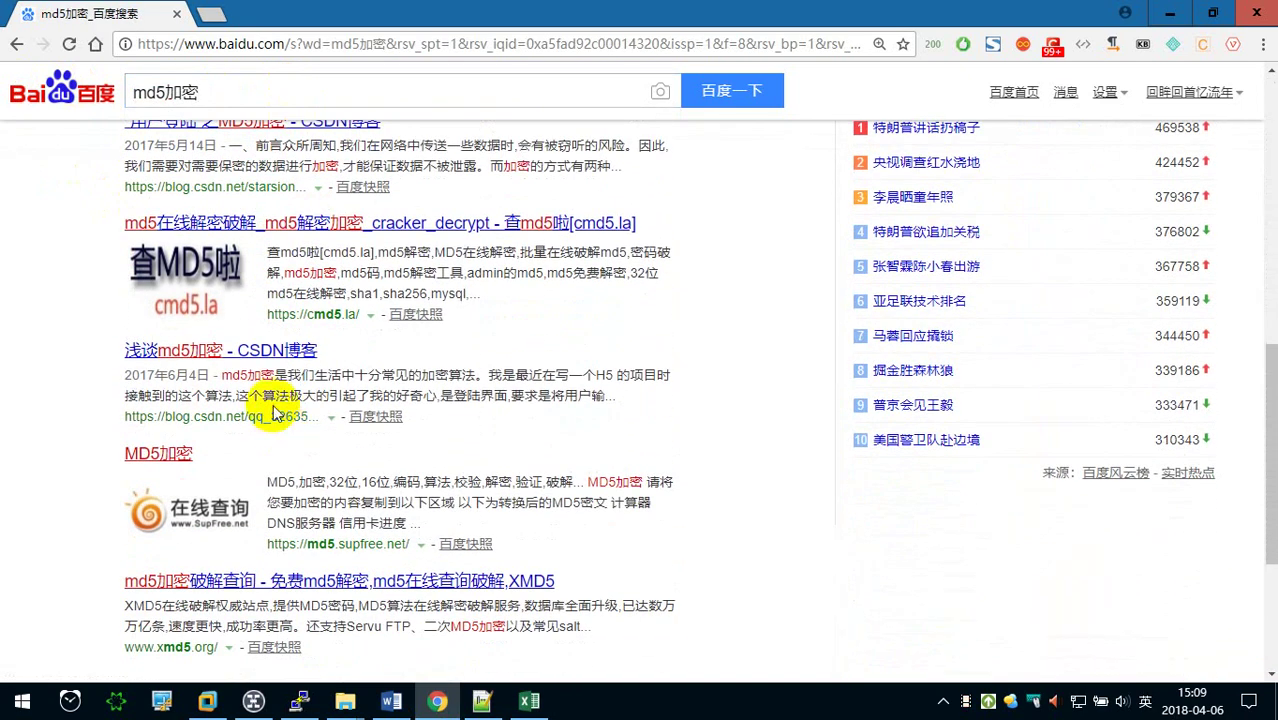
pyautogui.scroll(-3, 285, 408)
pyautogui.scroll(1, 271, 400)
pyautogui.scroll(7, 271, 408)
pyautogui.scroll(2, 270, 400)
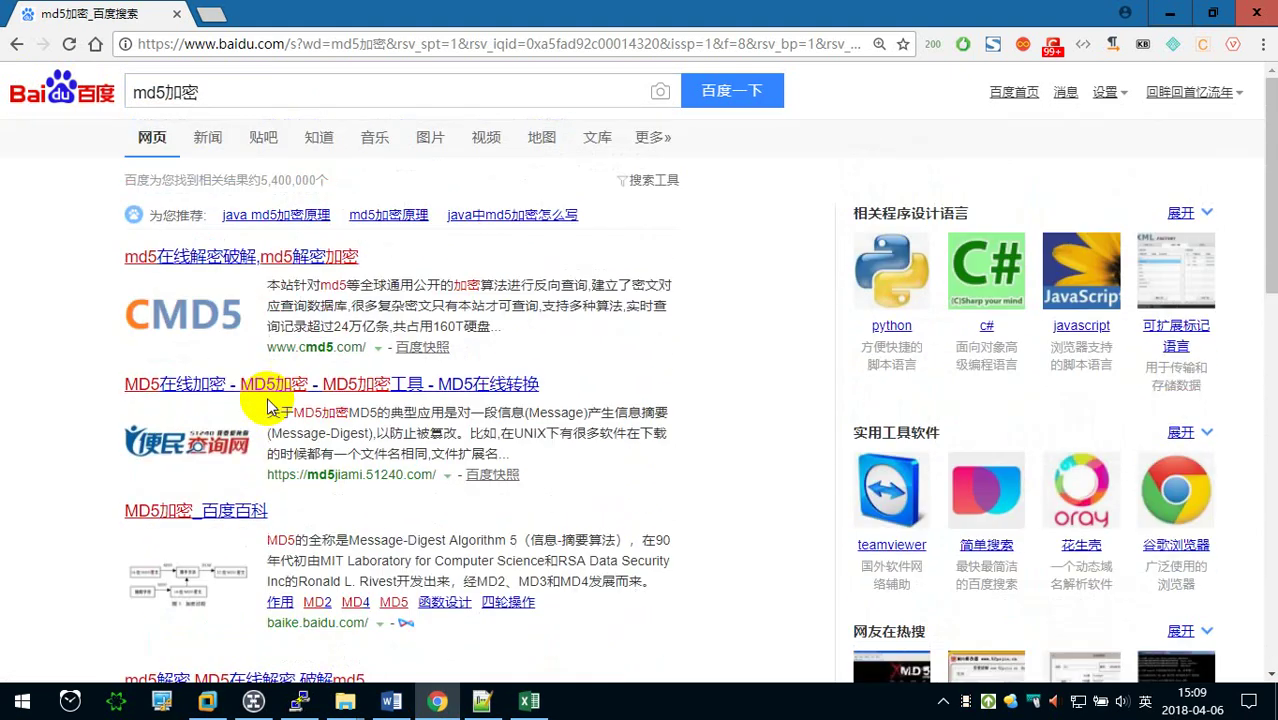
pyautogui.click(343, 95)
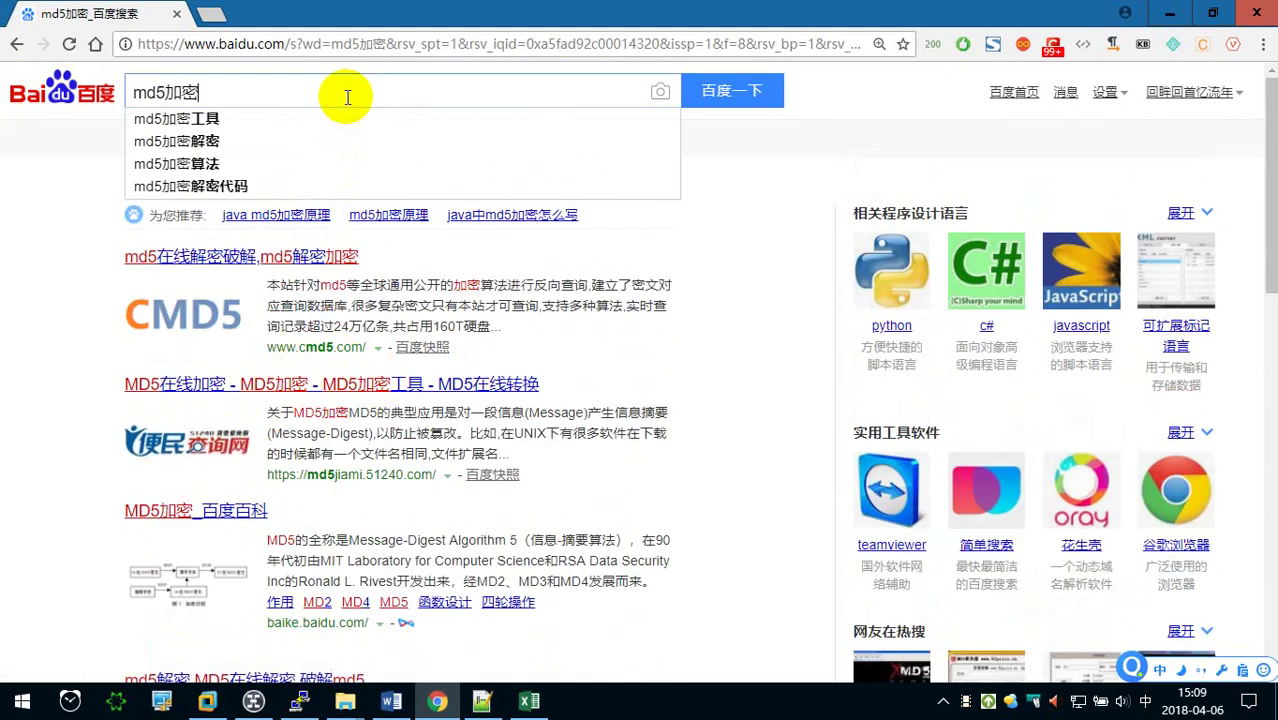
pyautogui.write('chinaz')
pyautogui.press('Return')
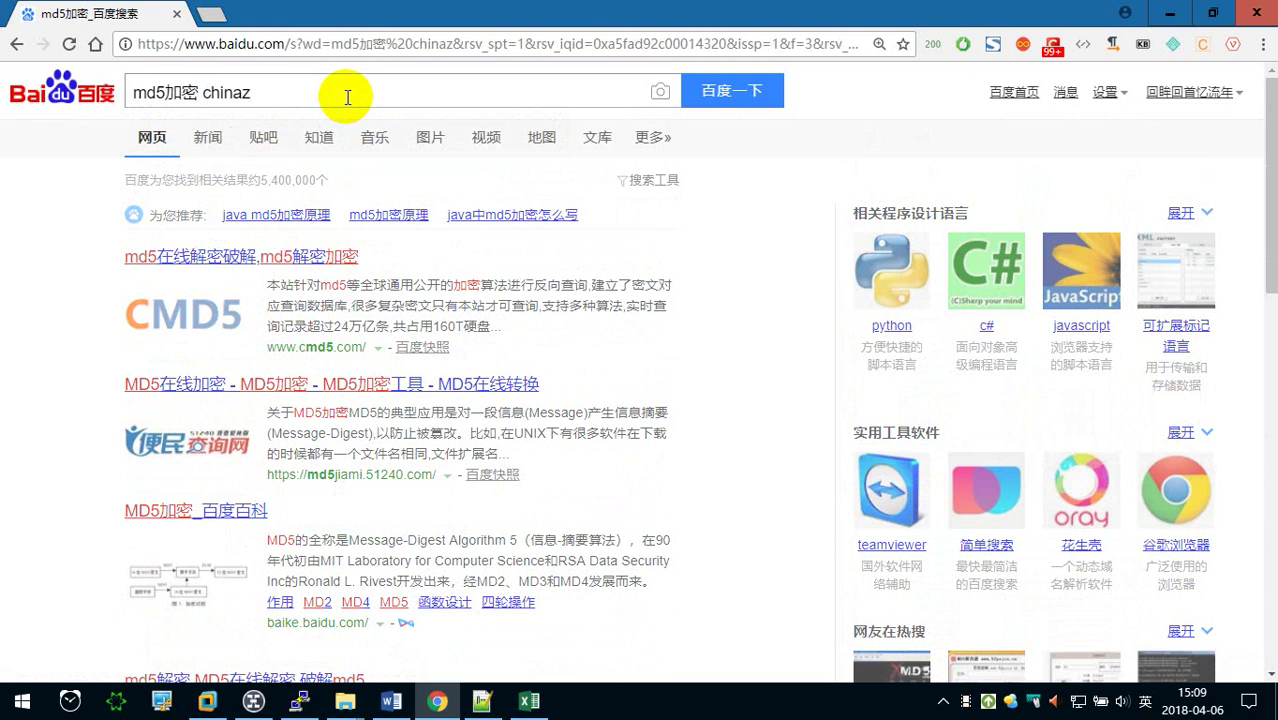
# Step: Open the Chinaz MD5 tool and encrypt the sample password into a 32-character uppercase hash
pyautogui.click(255, 218)
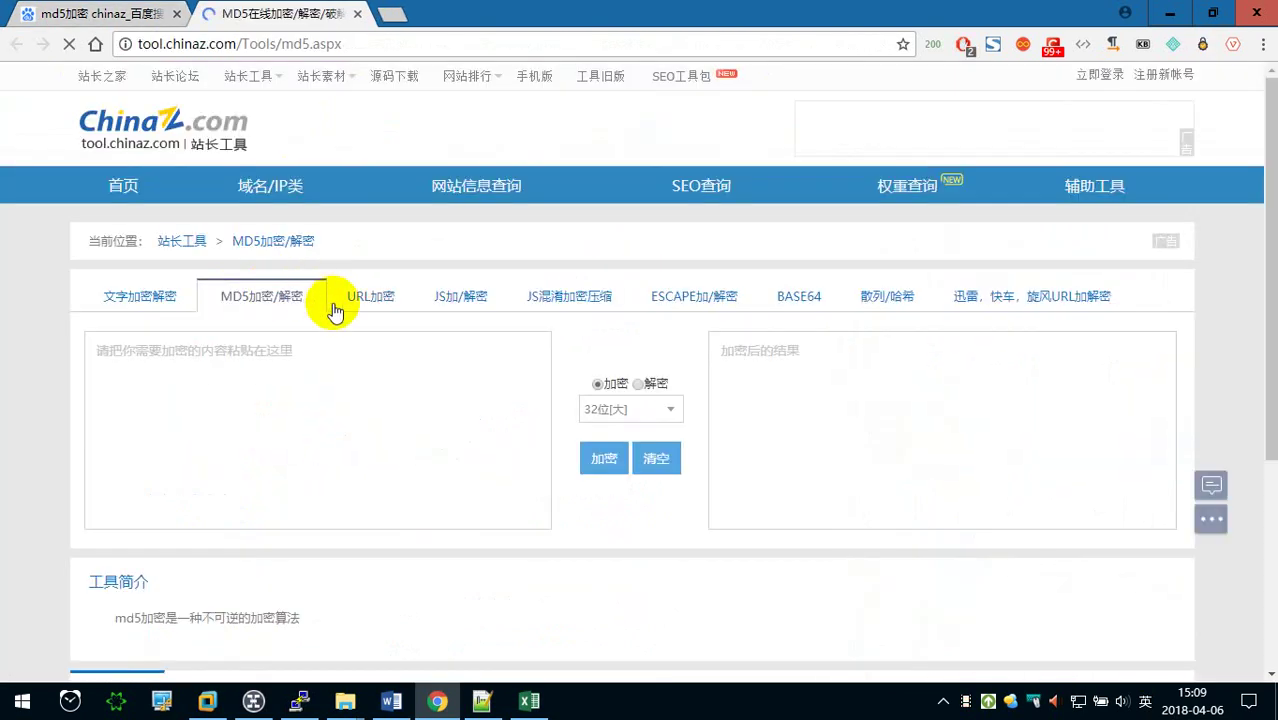
pyautogui.click(272, 380)
pyautogui.write('123456')
pyautogui.click(593, 468)
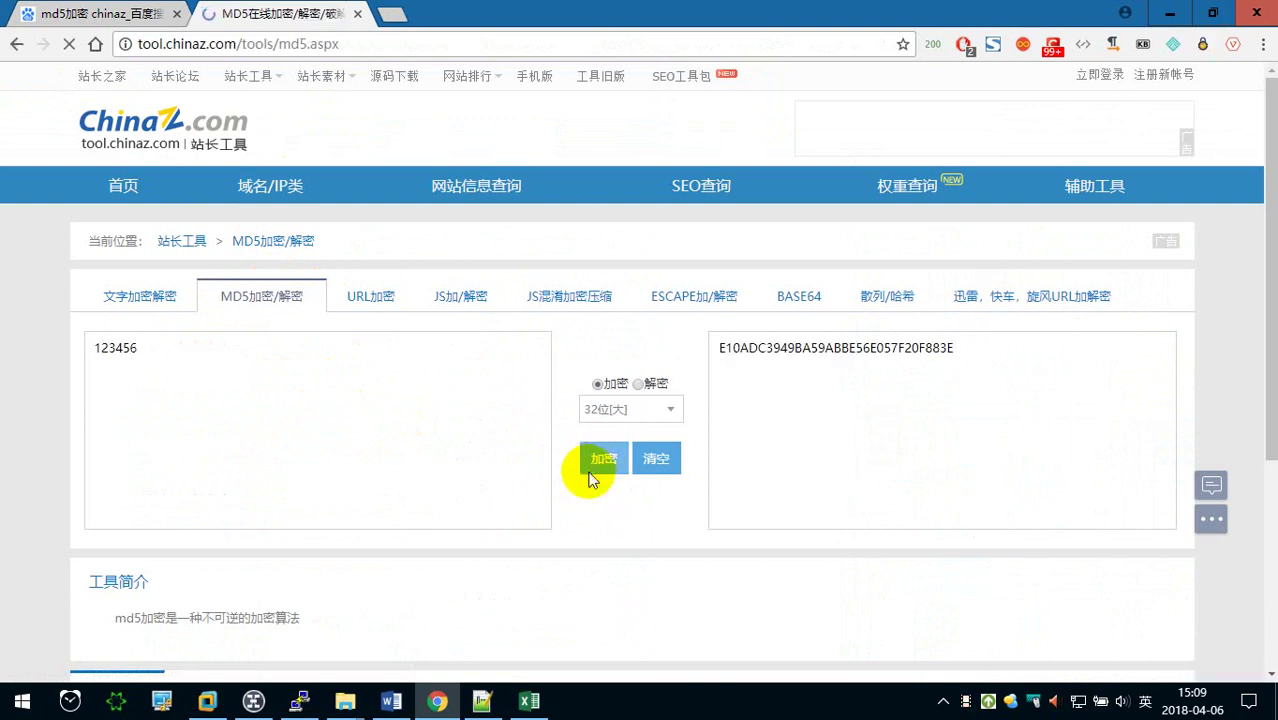
pyautogui.doubleClick(799, 347)
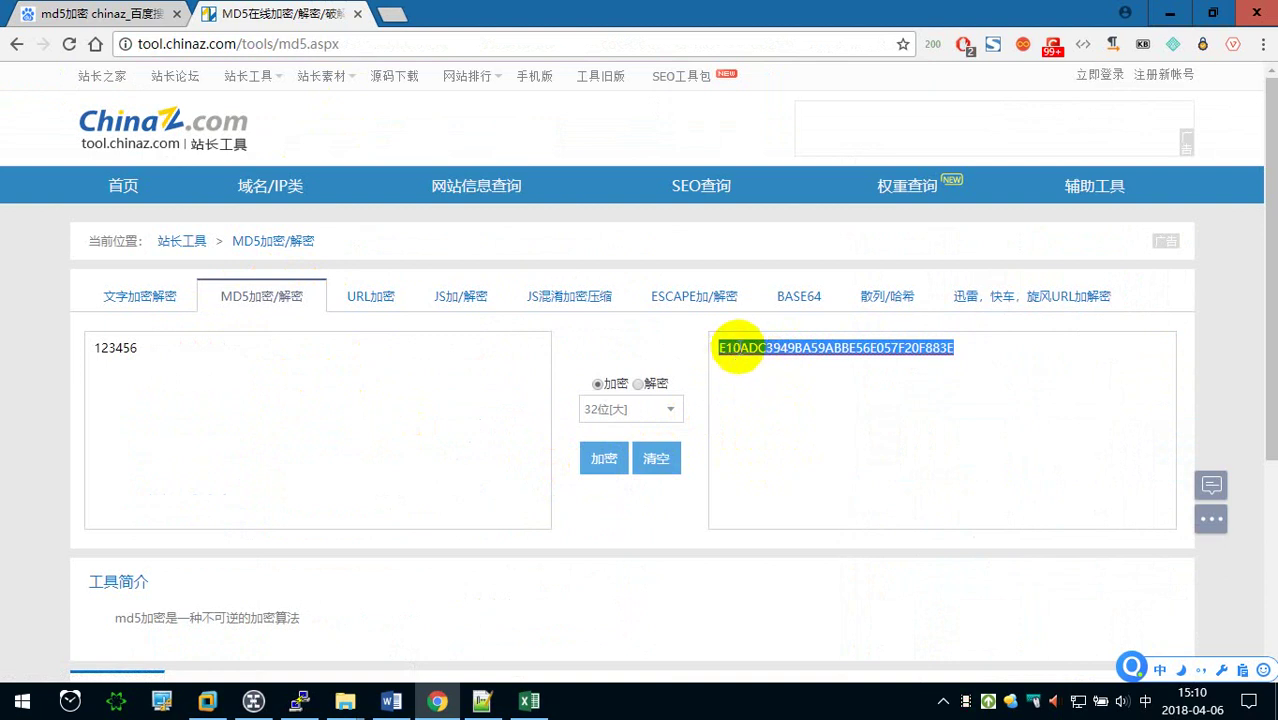
# Step: Select the full MD5 hash in the result box for copying
pyautogui.click(741, 348)
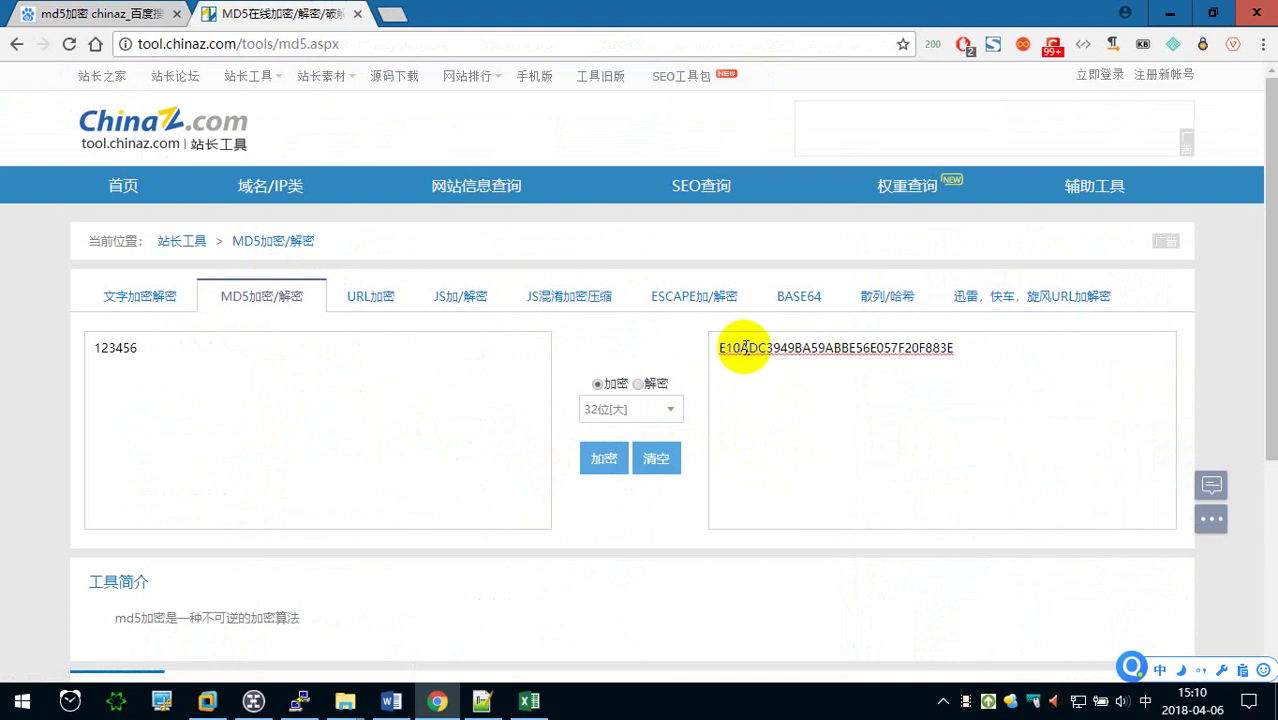
pyautogui.moveTo(741, 348); pyautogui.dragTo(718, 347)
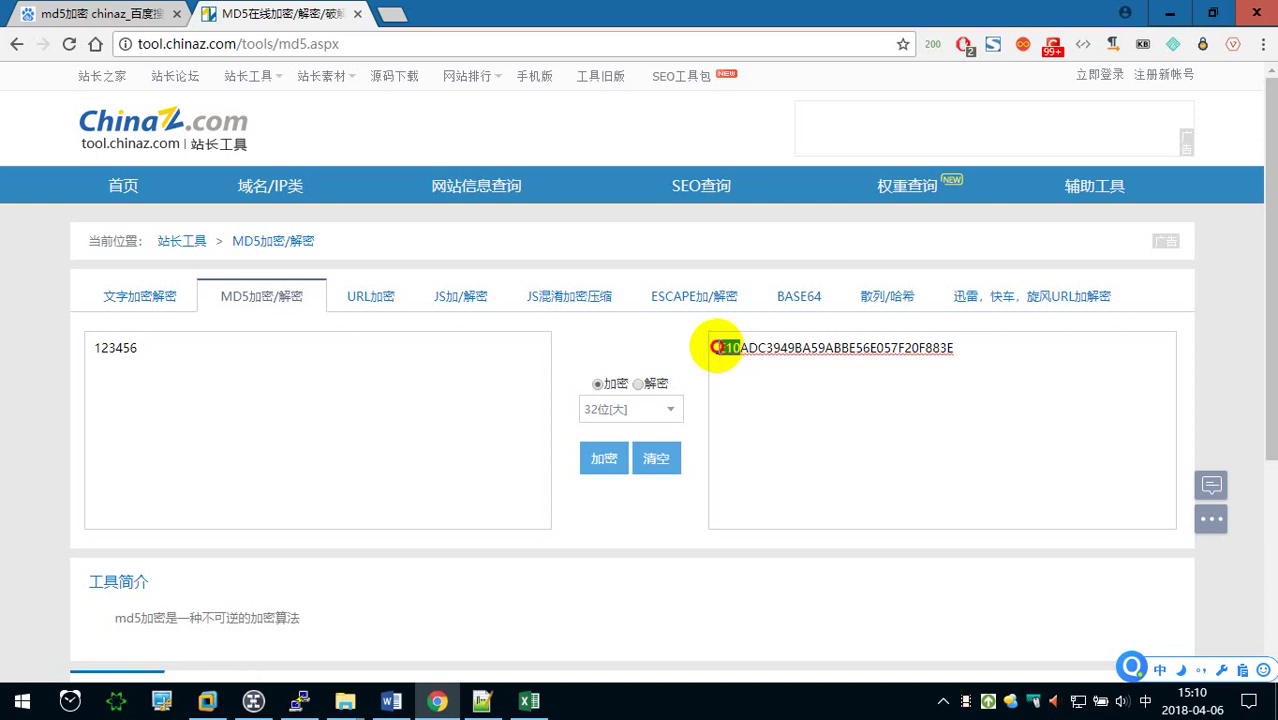
pyautogui.doubleClick(826, 348)
pyautogui.hotkey('ctrl', 'c')
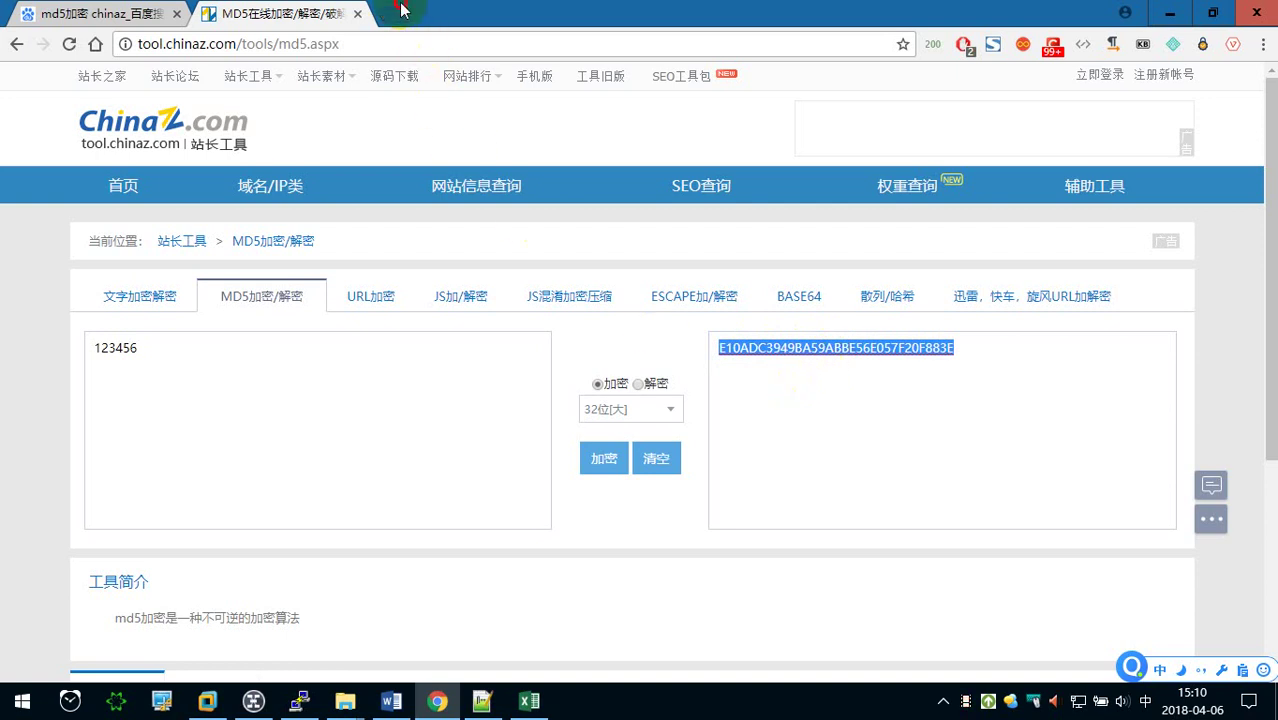
pyautogui.click(392, 14)
pyautogui.write('www.c')
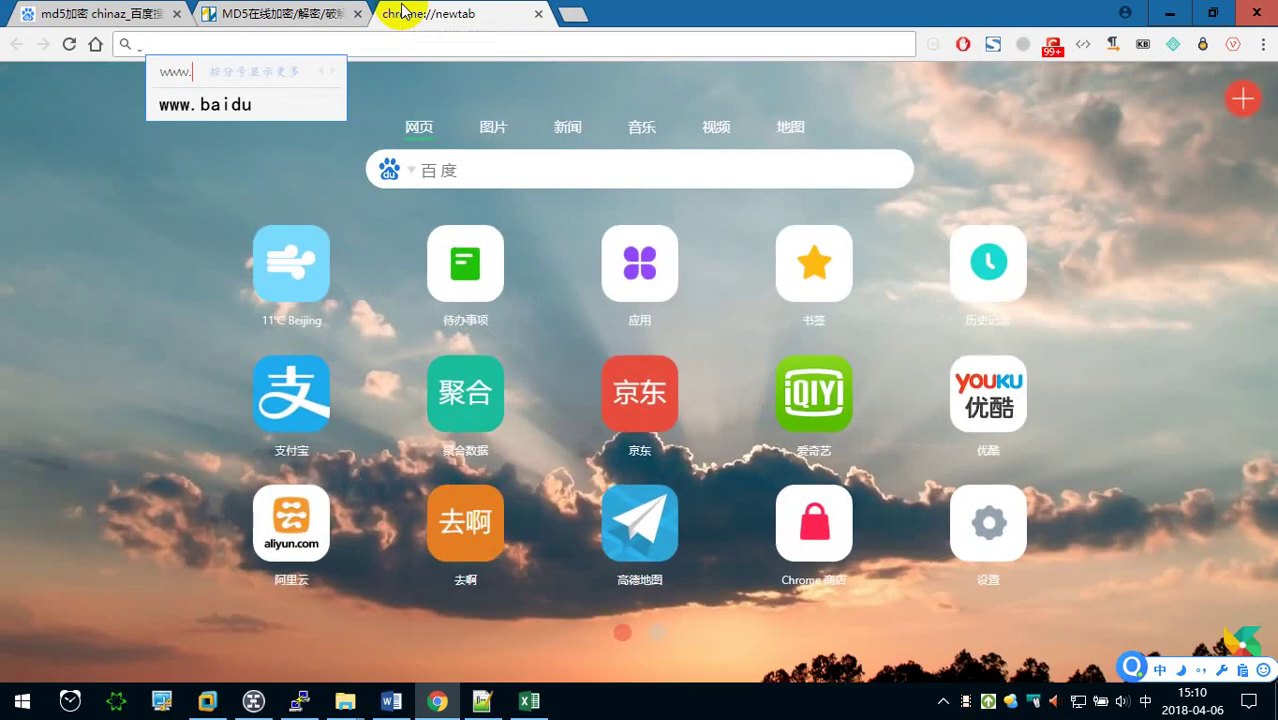
pyautogui.write('md')
pyautogui.press('Return')
pyautogui.write('5.com')
pyautogui.press('Return')
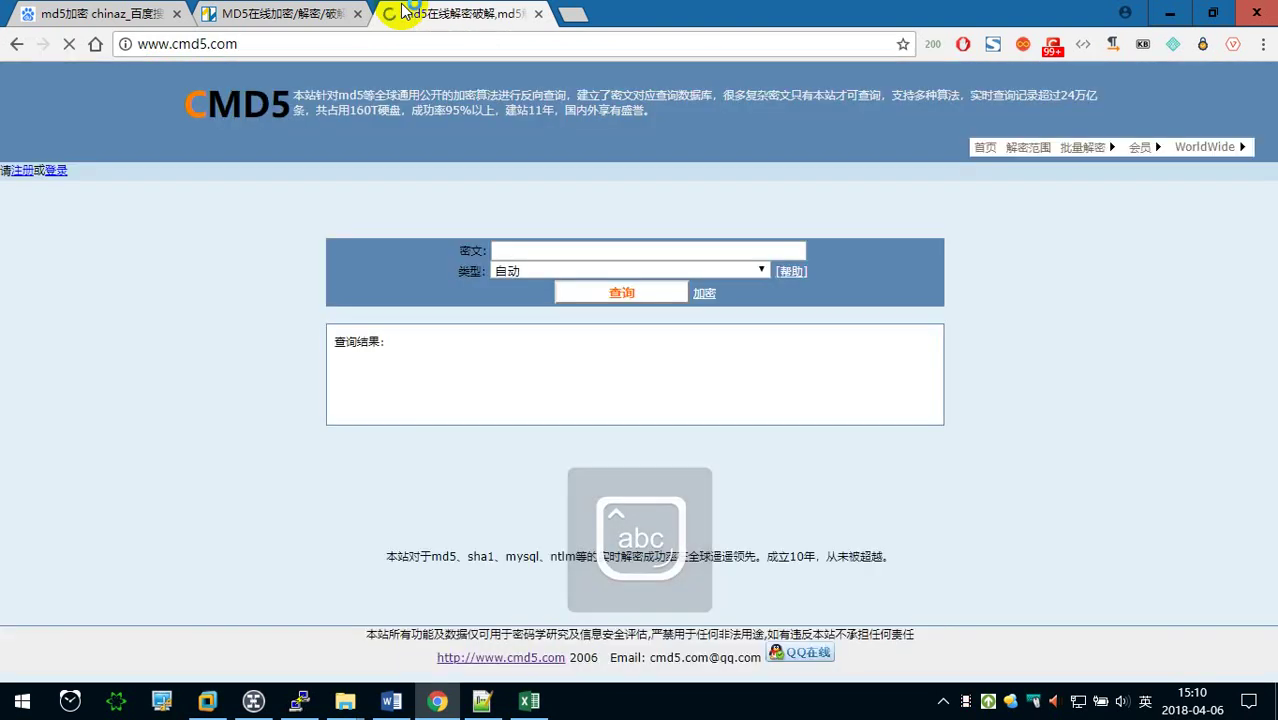
pyautogui.click(593, 250)
pyautogui.hotkey('ctrl', 'v')
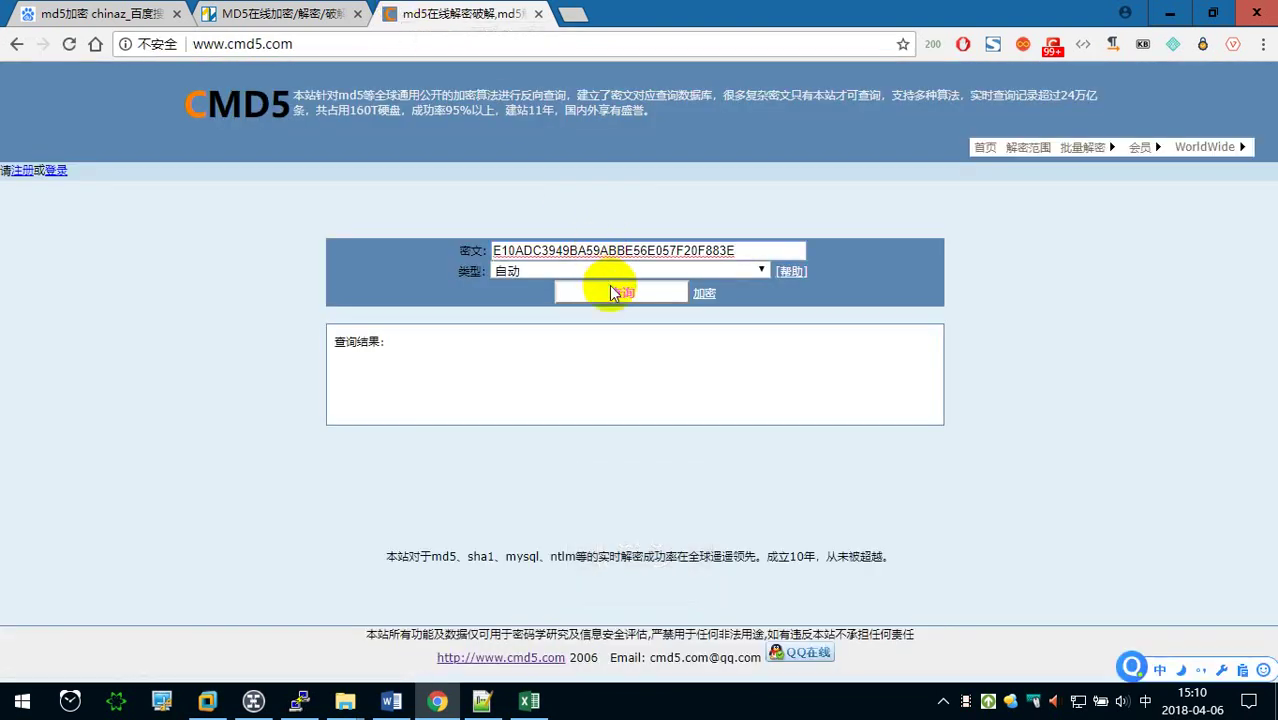
pyautogui.click(610, 288)
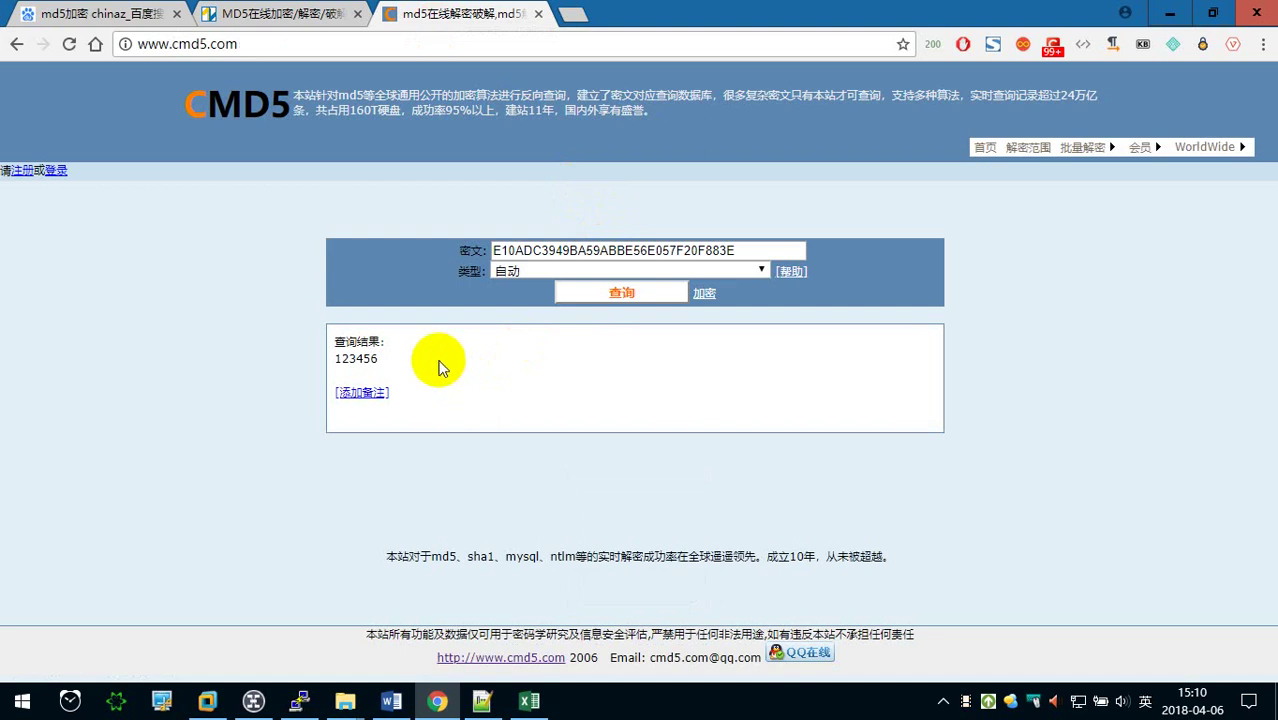
pyautogui.click(318, 14)
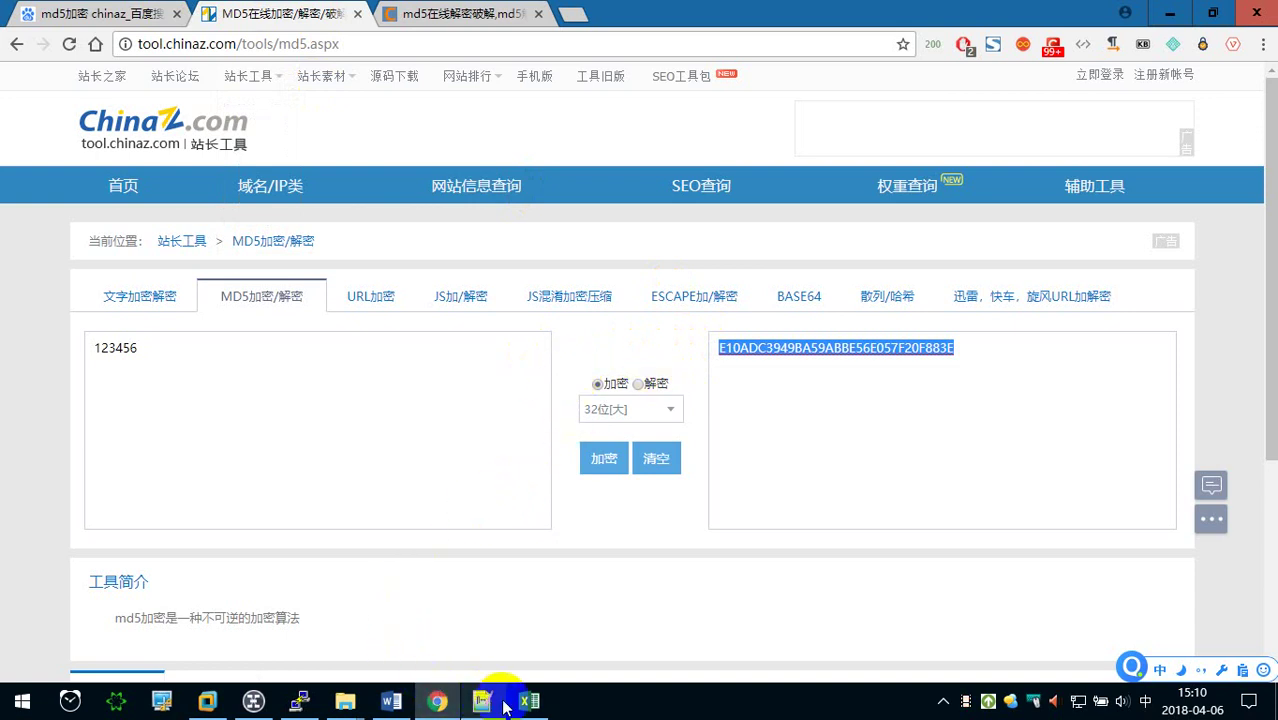
# Step: Append 结果 and the pasted MD5 hash after 加密 in the example line
pyautogui.click(391, 701)
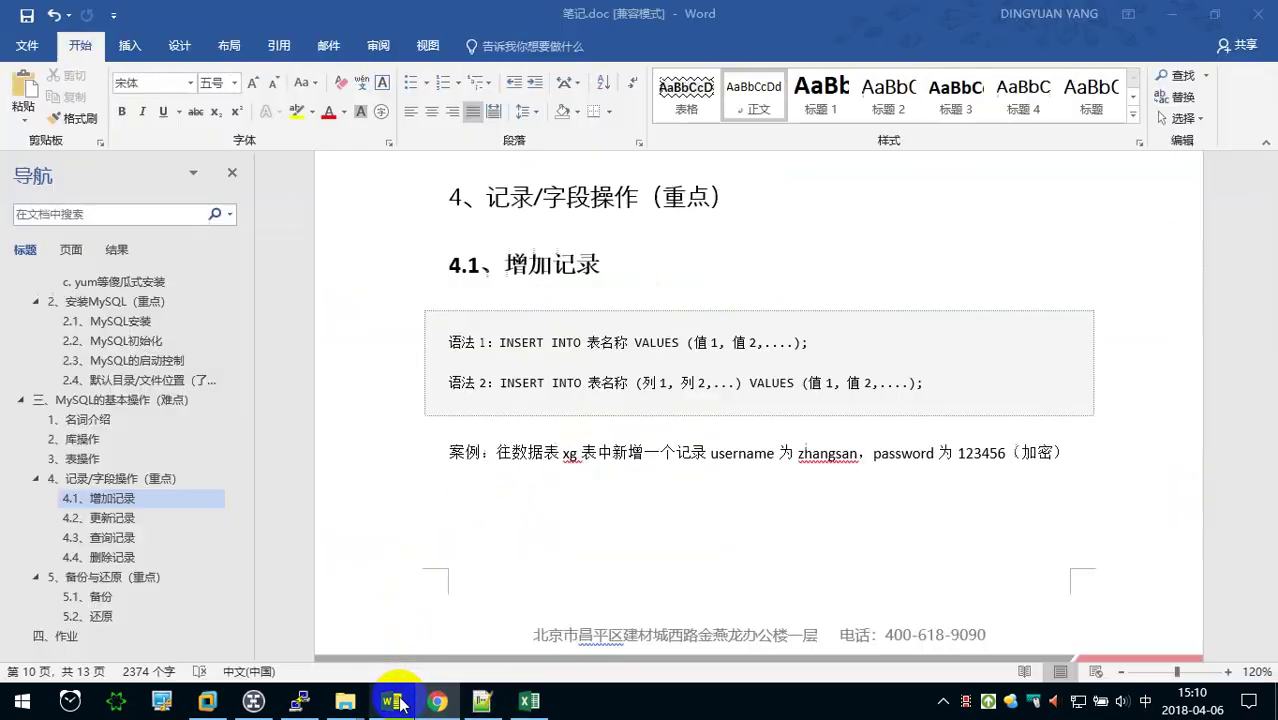
pyautogui.click(1052, 452)
pyautogui.write('jieguo')
pyautogui.press('space')
pyautogui.hotkey('ctrl', 'v')
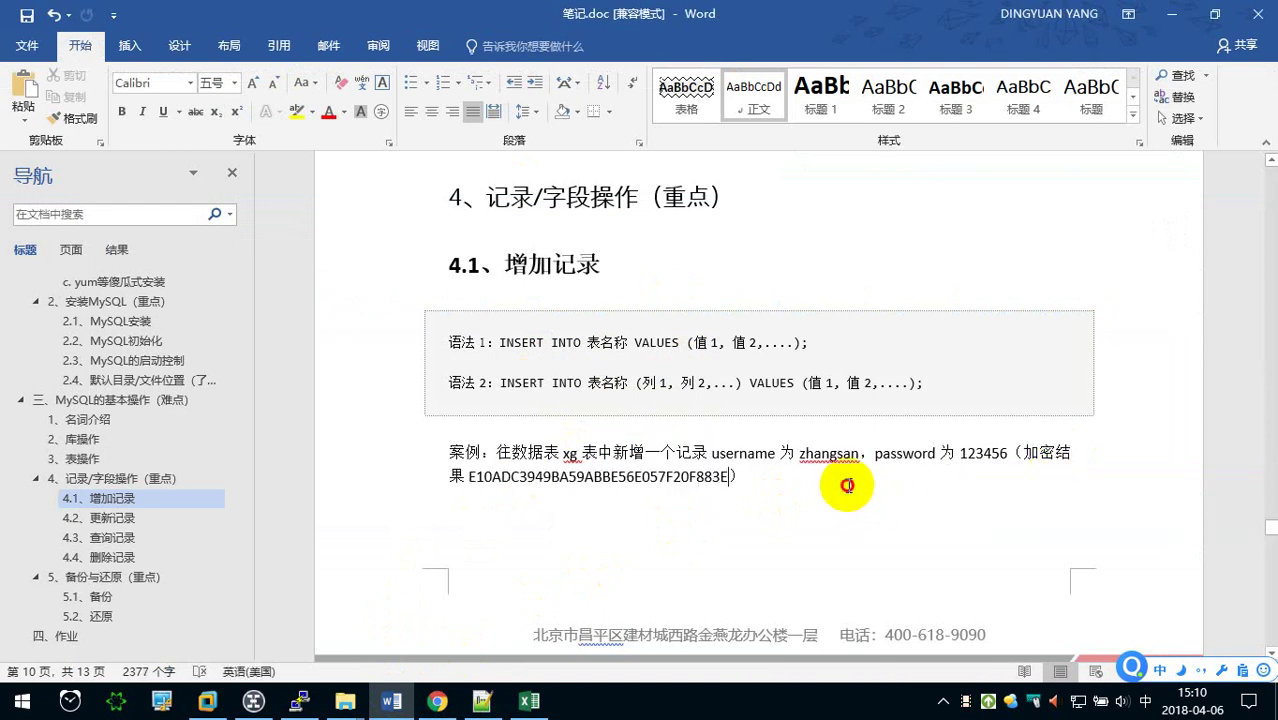
pyautogui.click(299, 701)
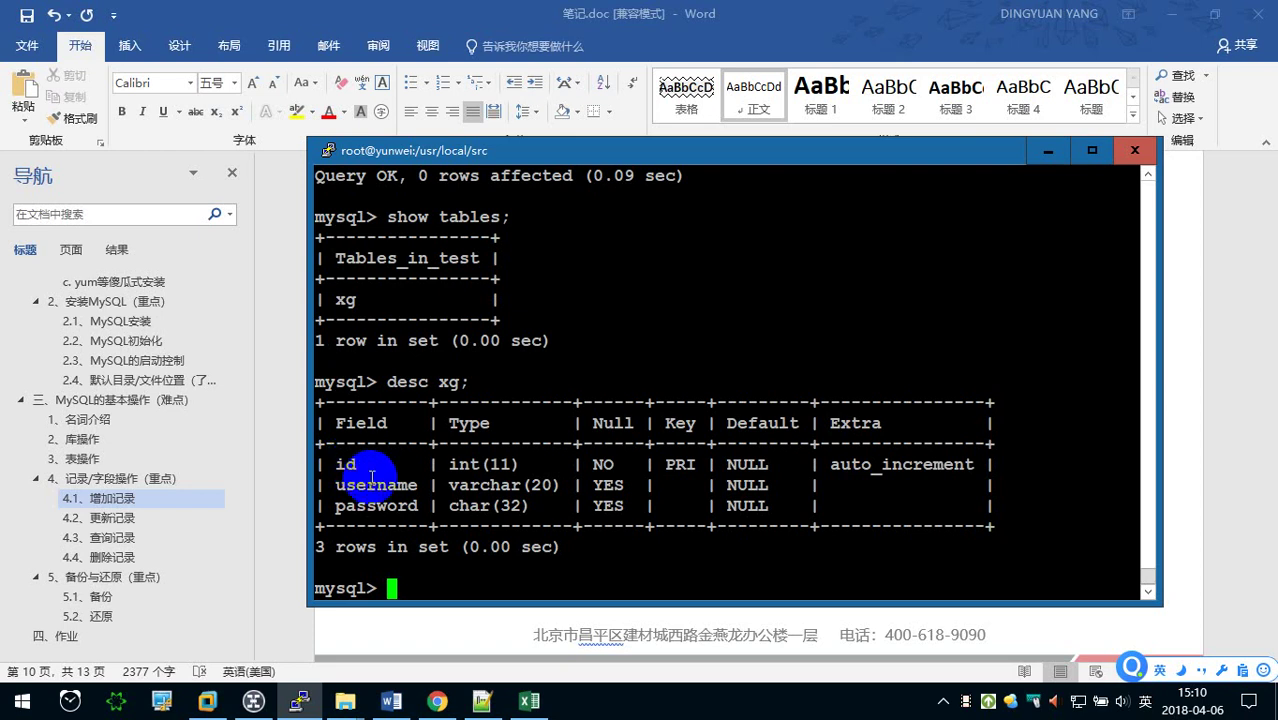
# Step: Bring the Word notes back in front after checking the xg table's id, username and password columns
pyautogui.click(877, 42)
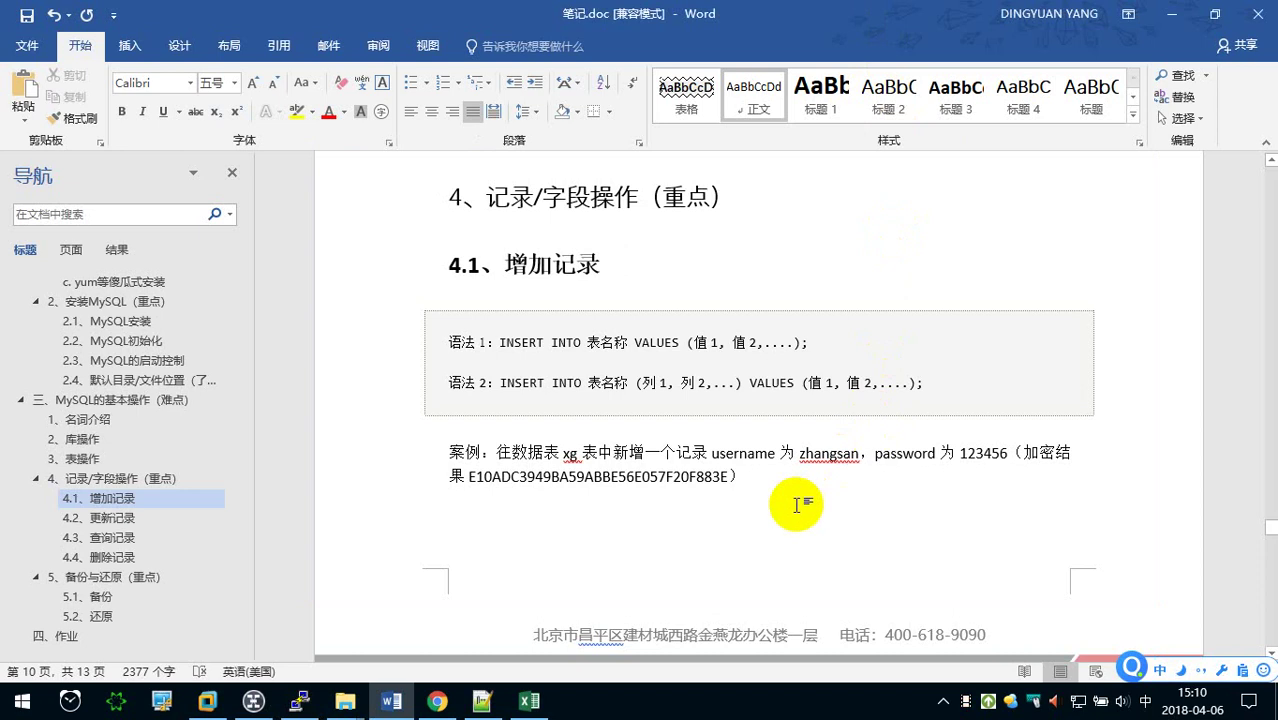
# Step: Add the label 'Sql 语句：' under the example and select the whole 语法2 line
pyautogui.write('Sql 语句：')
pyautogui.press('shift')
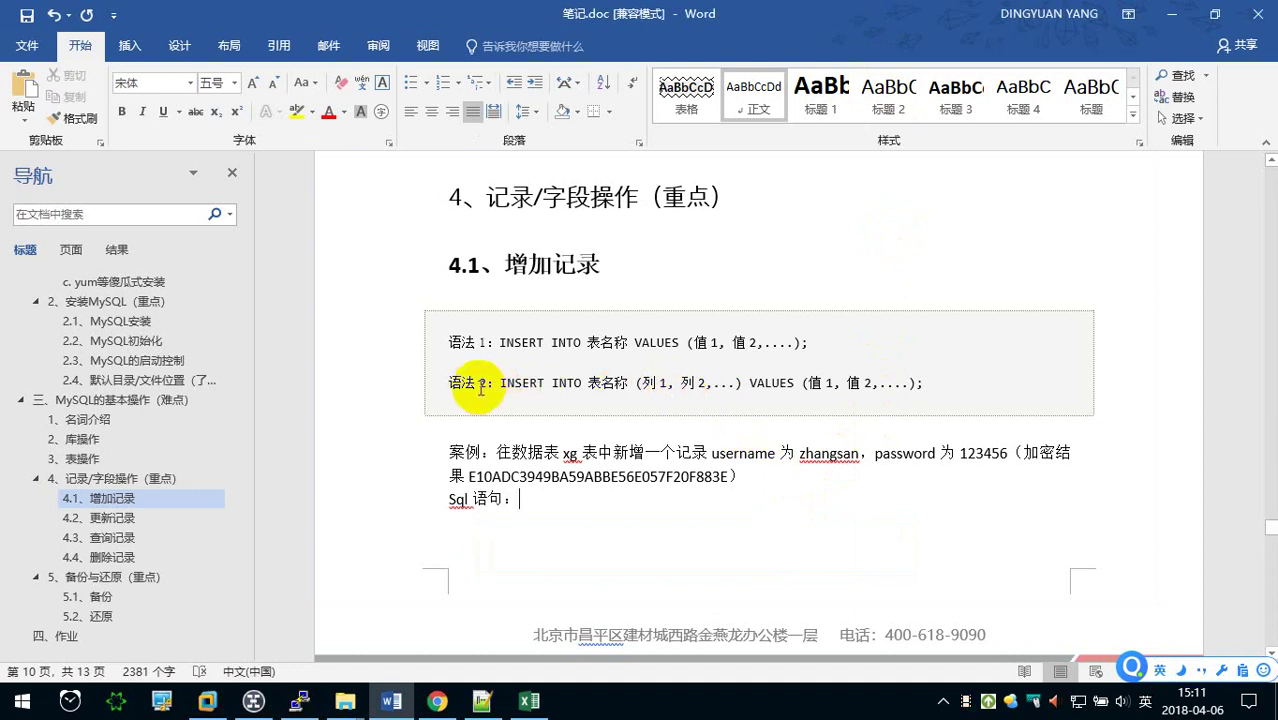
pyautogui.moveTo(484, 390); pyautogui.dragTo(922, 380)
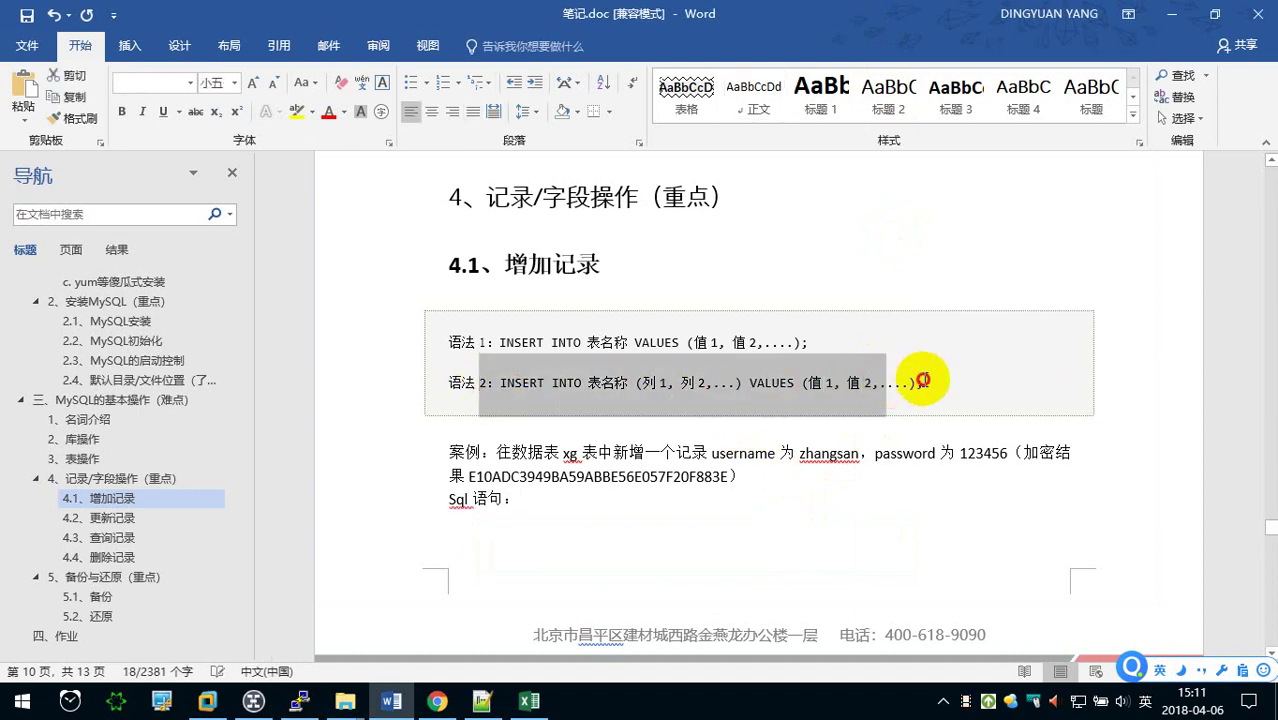
pyautogui.click(922, 380)
pyautogui.moveTo(922, 380); pyautogui.dragTo(452, 378)
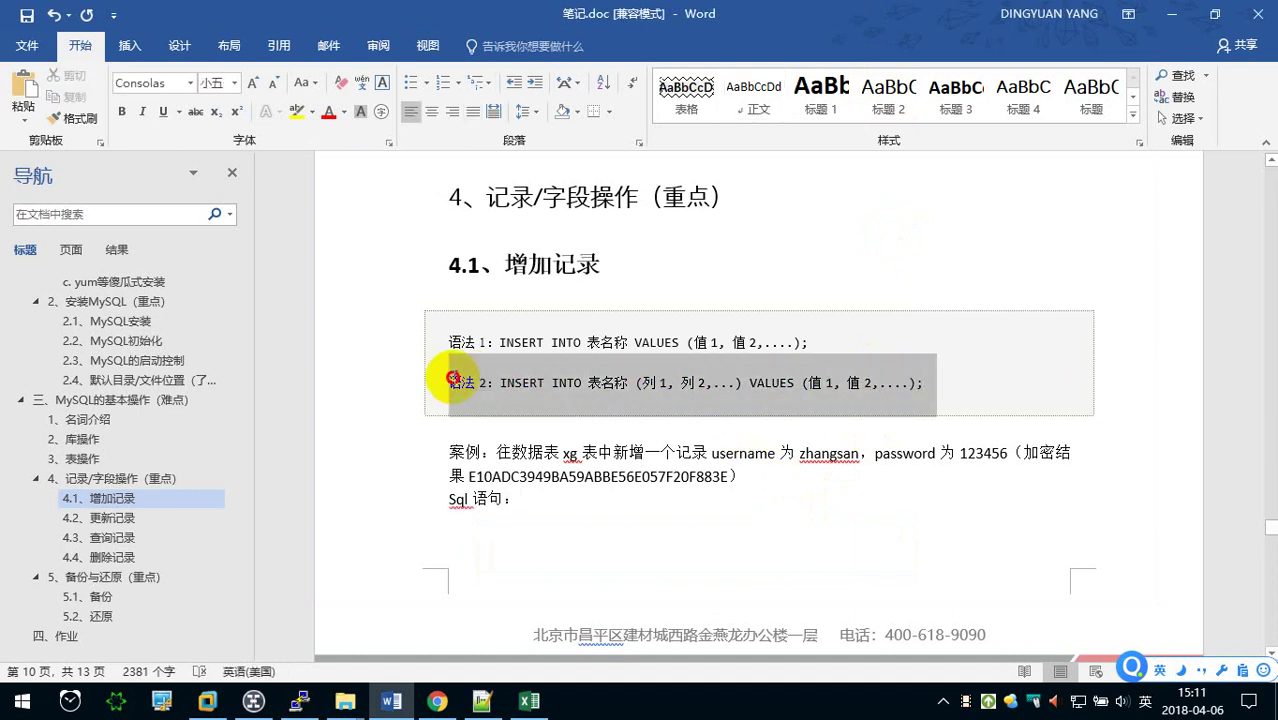
# Step: Make the 语法2 column-list line bold and red, leaving the caret after 'Sql 语句：'
pyautogui.click(122, 111)
pyautogui.click(328, 111)
pyautogui.click(772, 342)
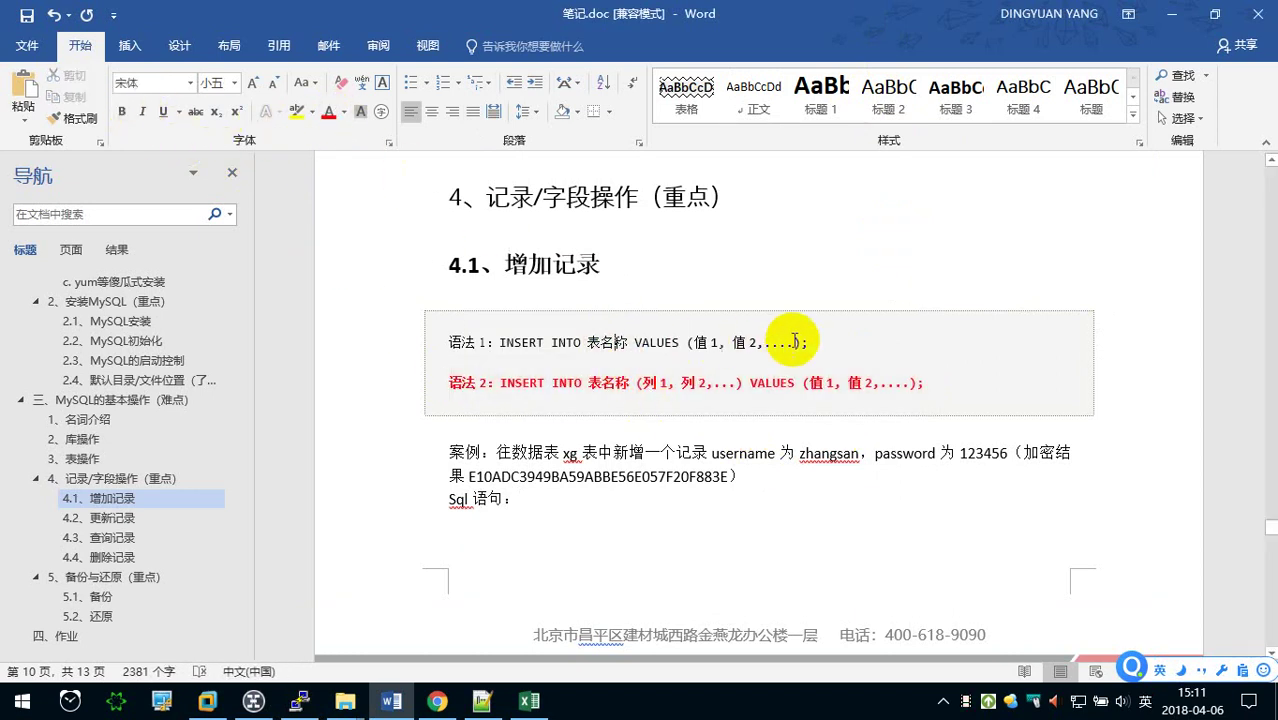
pyautogui.moveTo(810, 342); pyautogui.dragTo(462, 342)
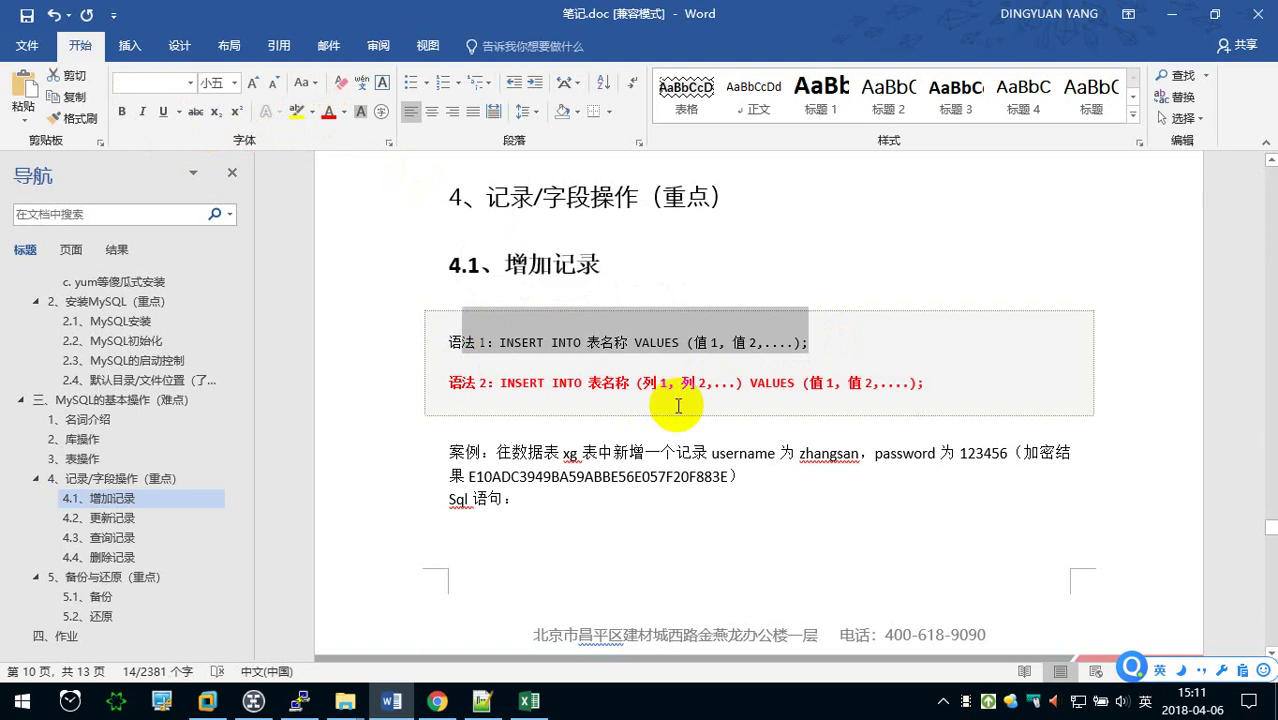
pyautogui.click(531, 496)
# Step: Write 'insert into xg (username,password)' and wrap both column names in backticks
pyautogui.write('insert')
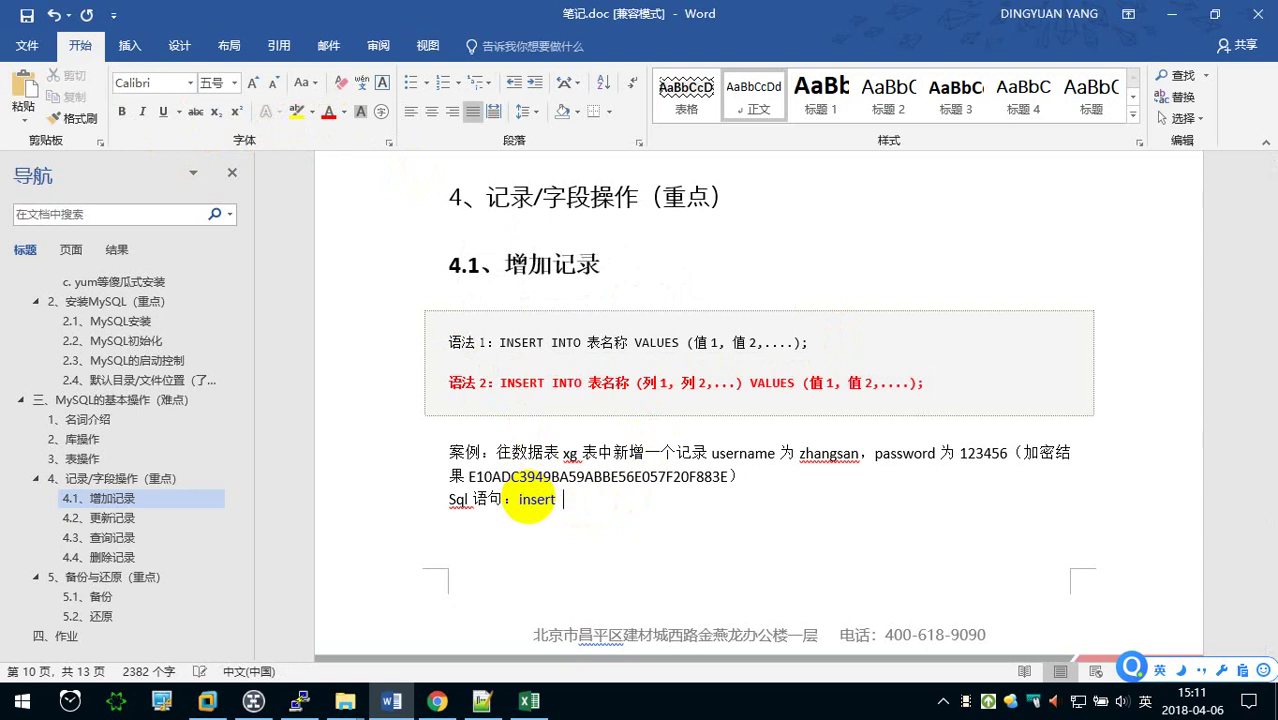
pyautogui.write(' into xg ')
pyautogui.write('(username,')
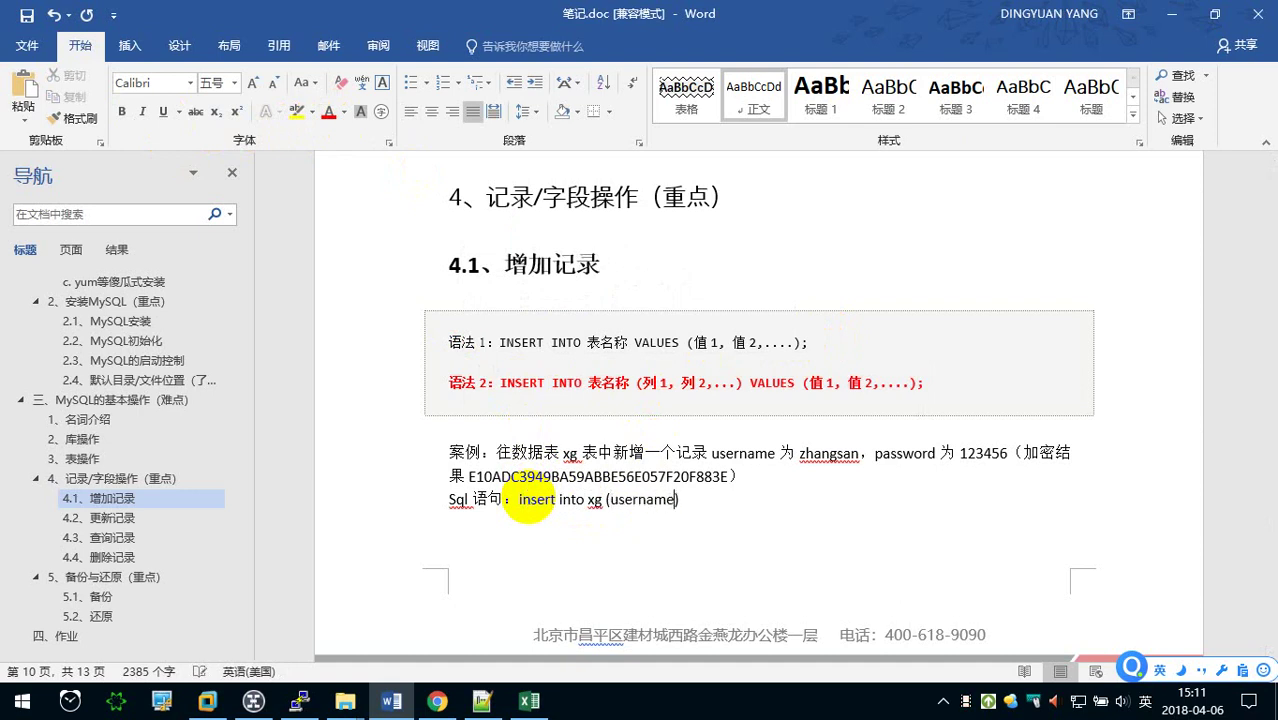
pyautogui.write('password')
pyautogui.click(609, 499)
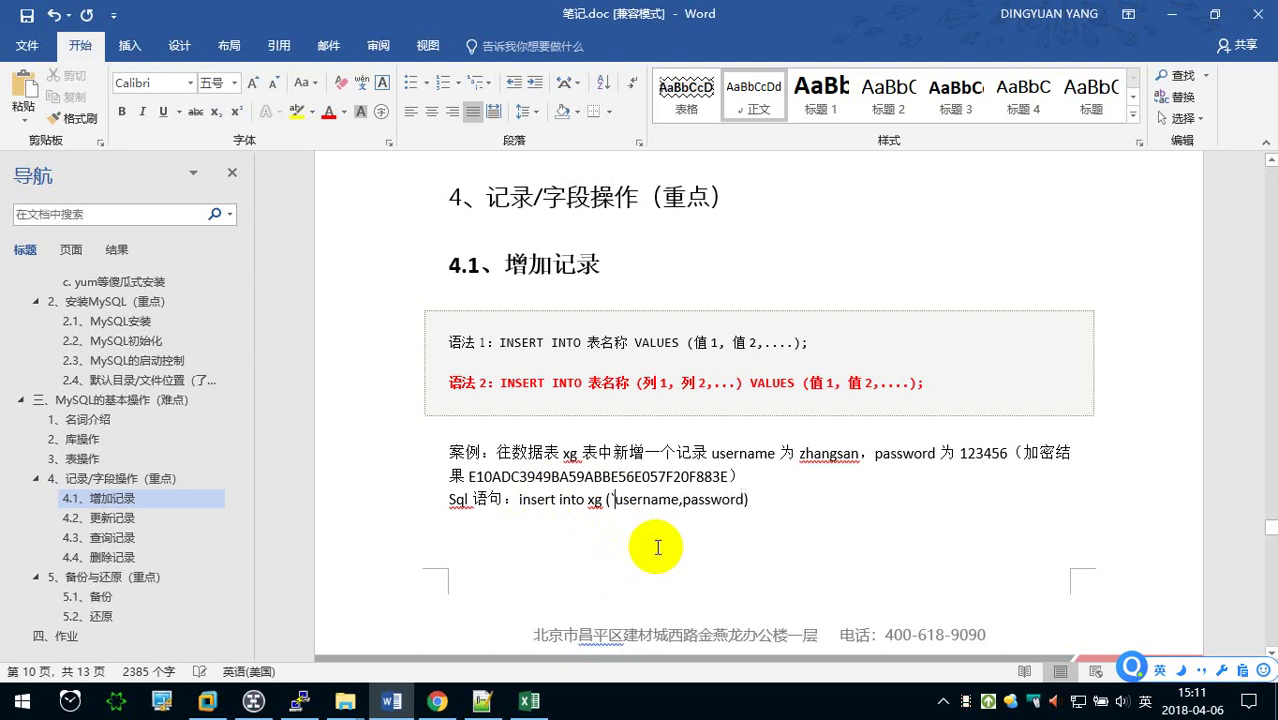
pyautogui.write('`')
pyautogui.click(681, 499)
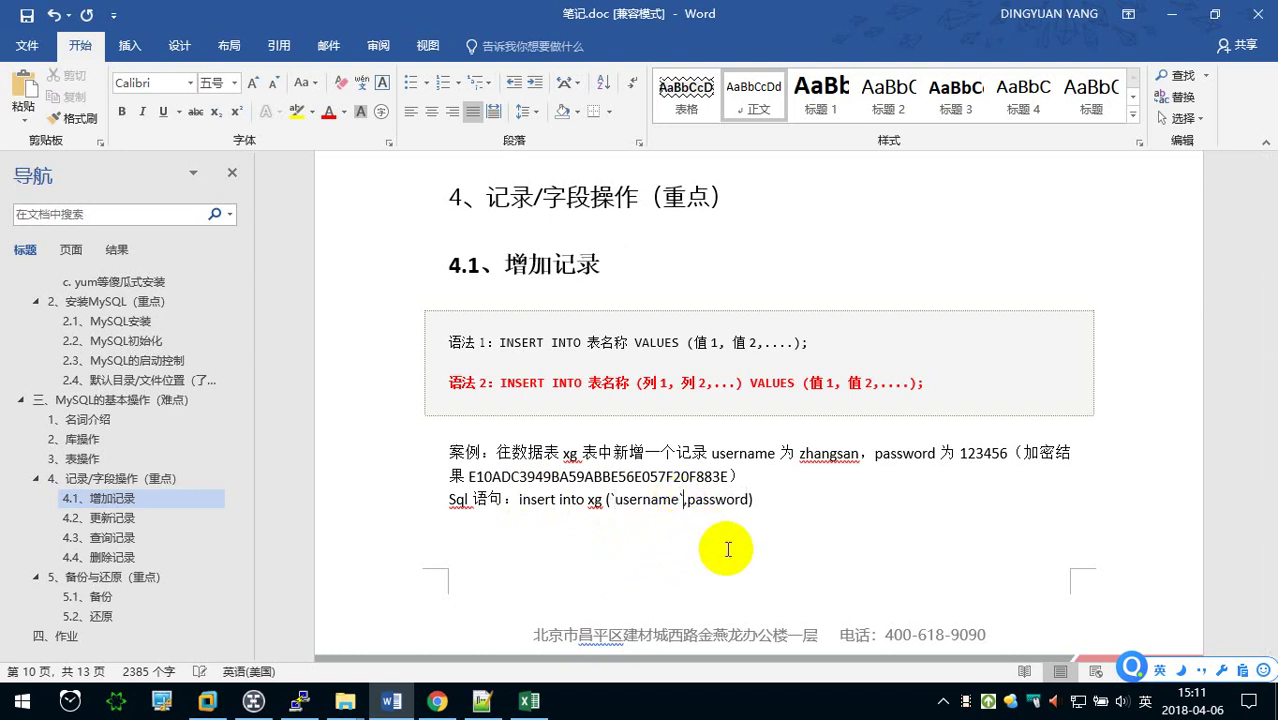
pyautogui.write('`')
pyautogui.click(688, 499)
pyautogui.write('`')
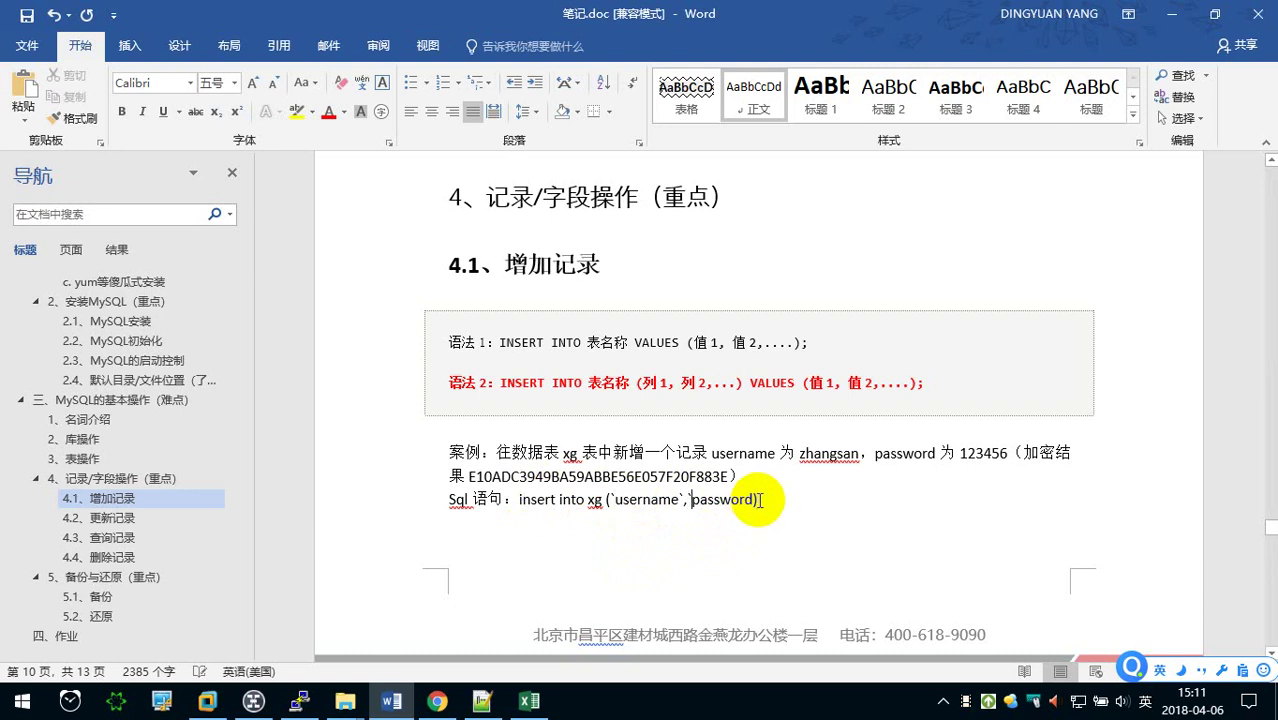
pyautogui.click(755, 499)
pyautogui.write('`')
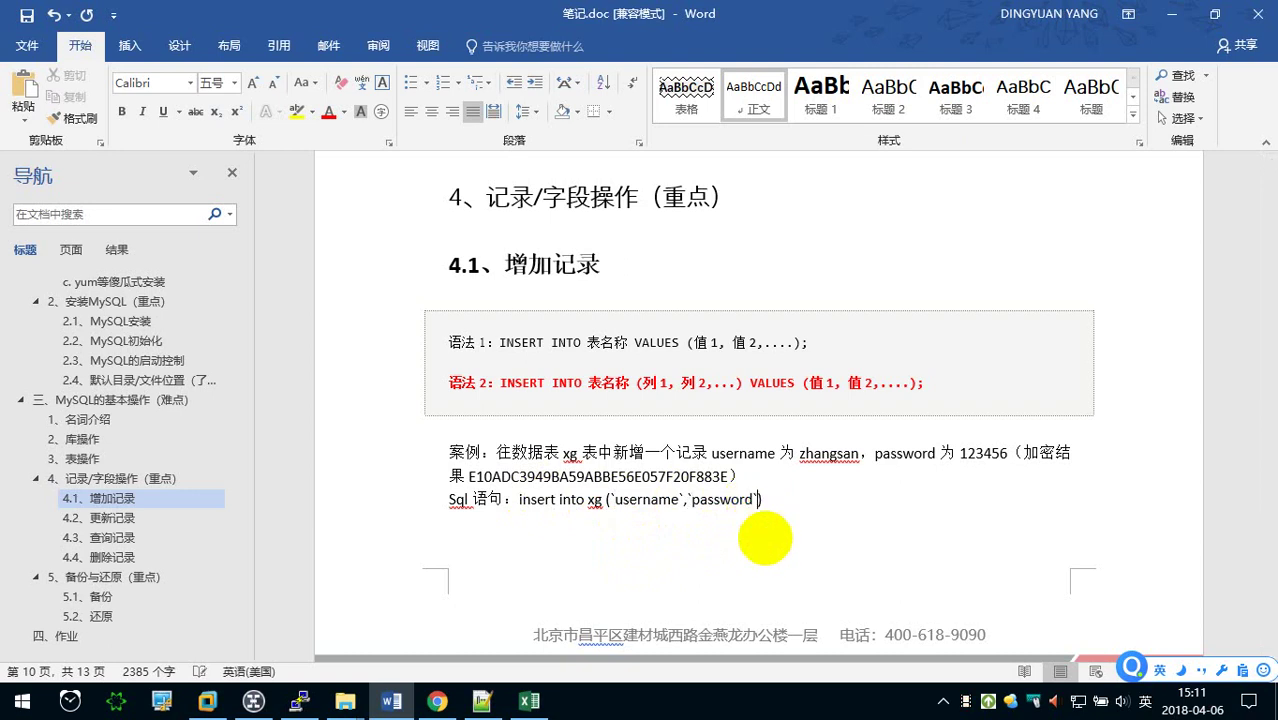
# Step: Remove the backticks from the column names and append values ('') to the statement
pyautogui.keyDown('ctrl'); pyautogui.scroll(1, 765, 538); pyautogui.keyUp('ctrl')
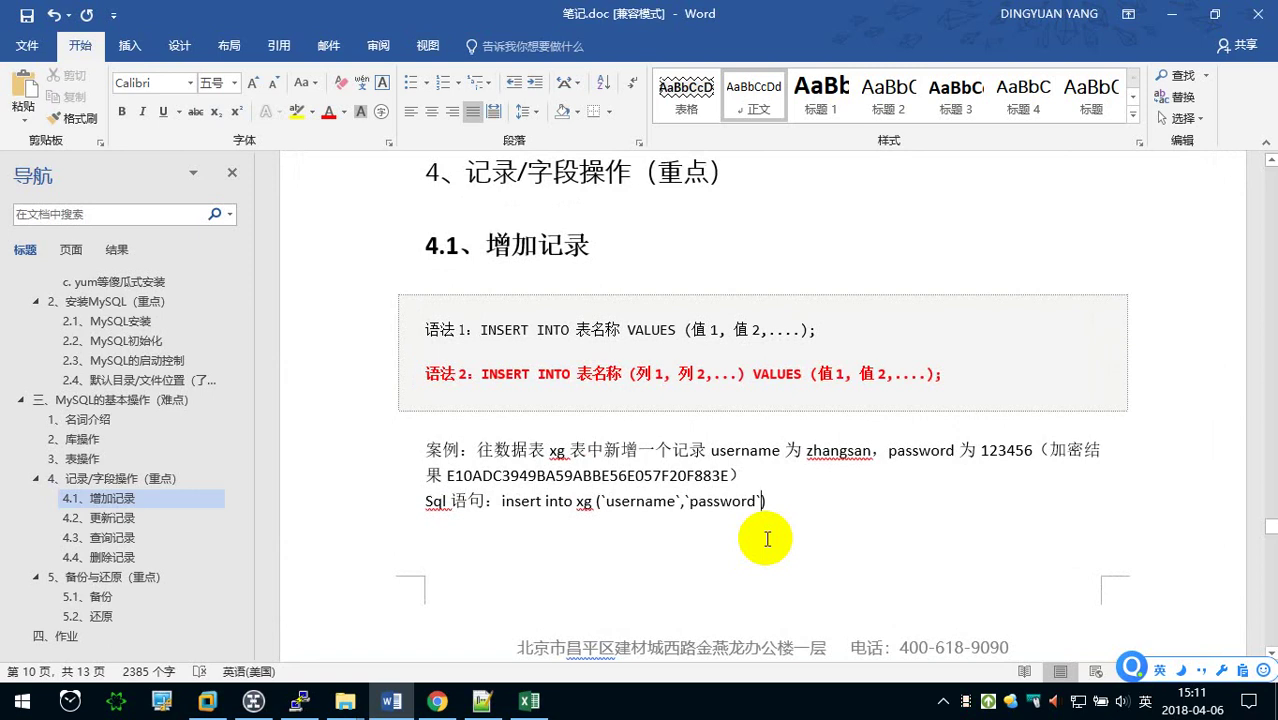
pyautogui.press('BackSpace')
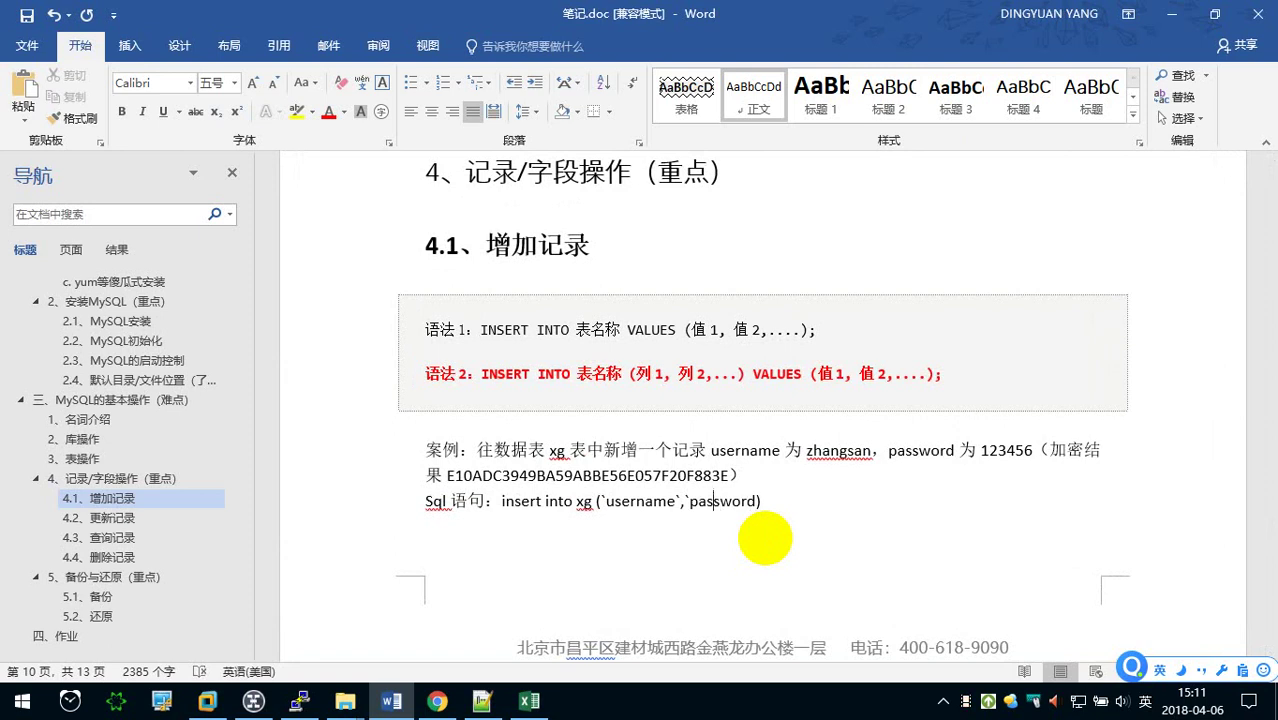
pyautogui.press('BackSpace')
pyautogui.press('BackSpace')
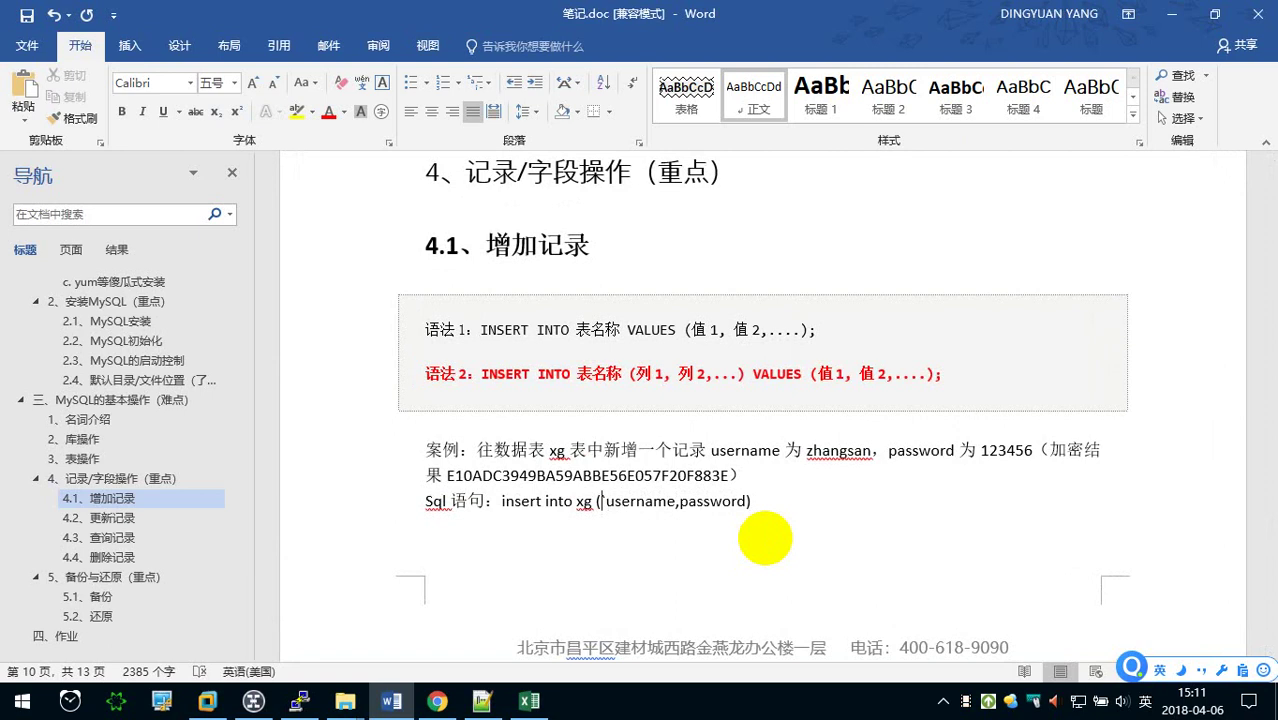
pyautogui.write('`')
pyautogui.press('BackSpace')
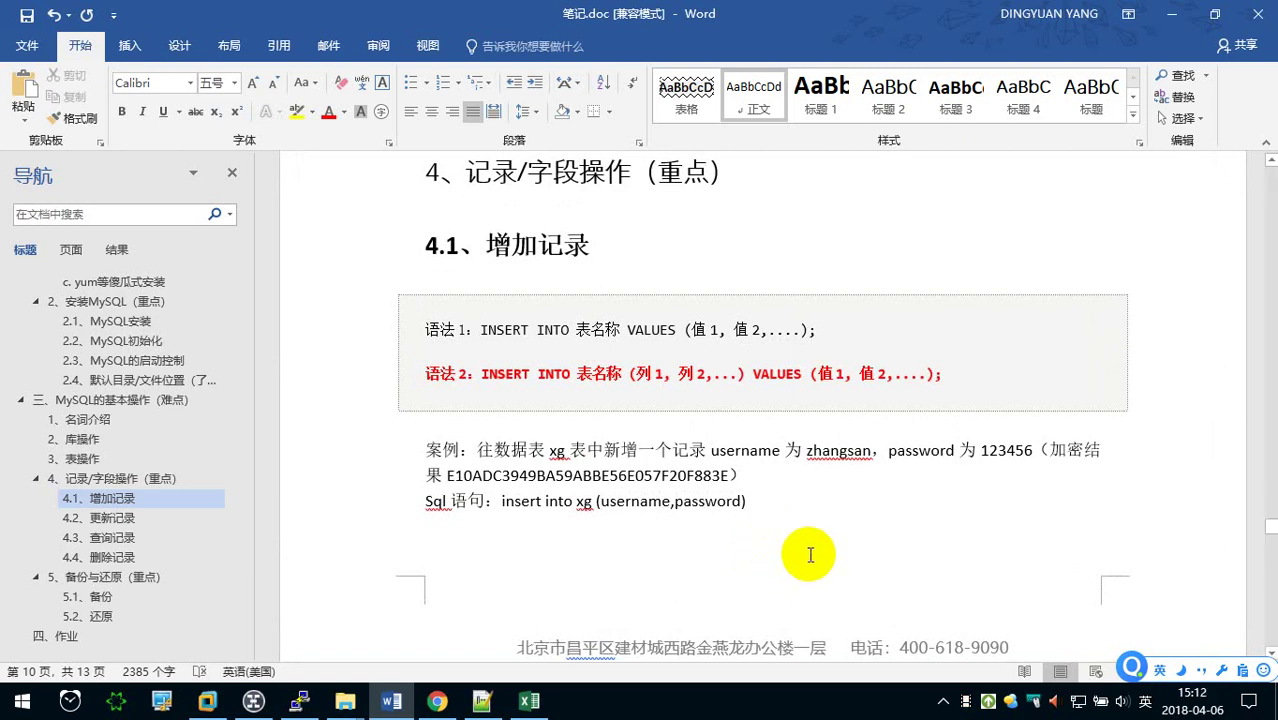
pyautogui.click(748, 500)
pyautogui.write('values')
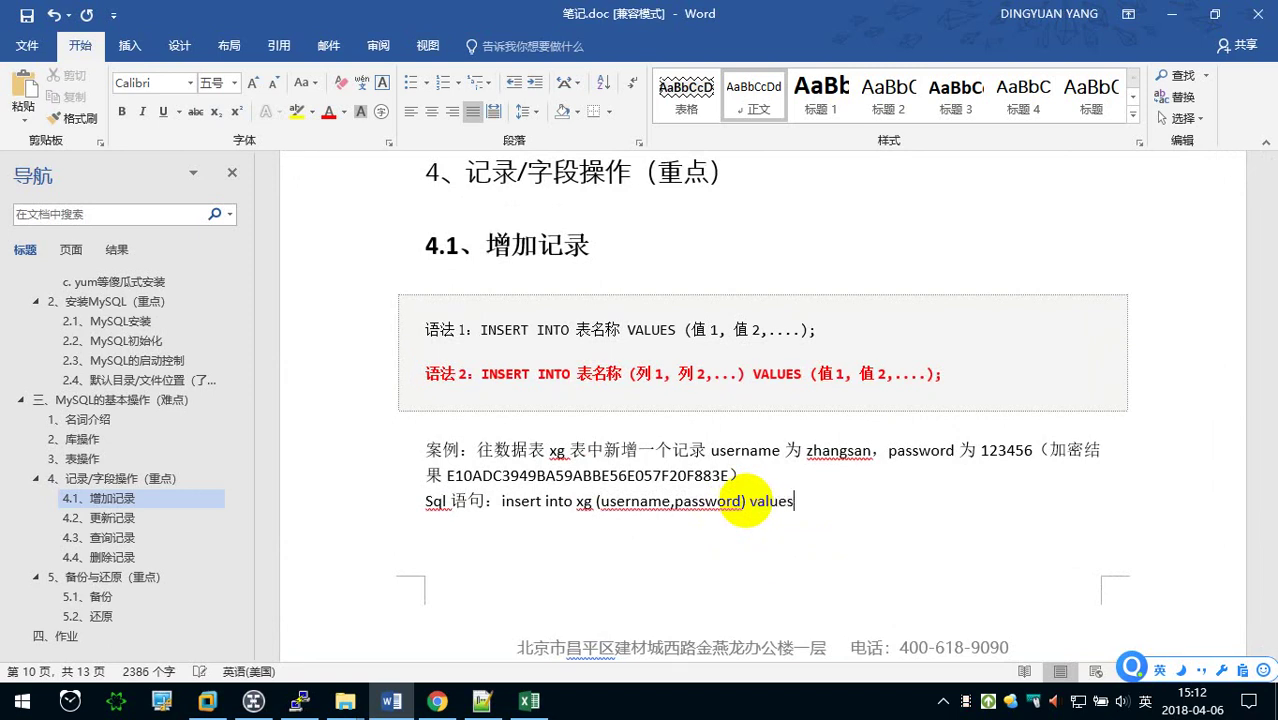
pyautogui.write(' ()')
pyautogui.write("''")
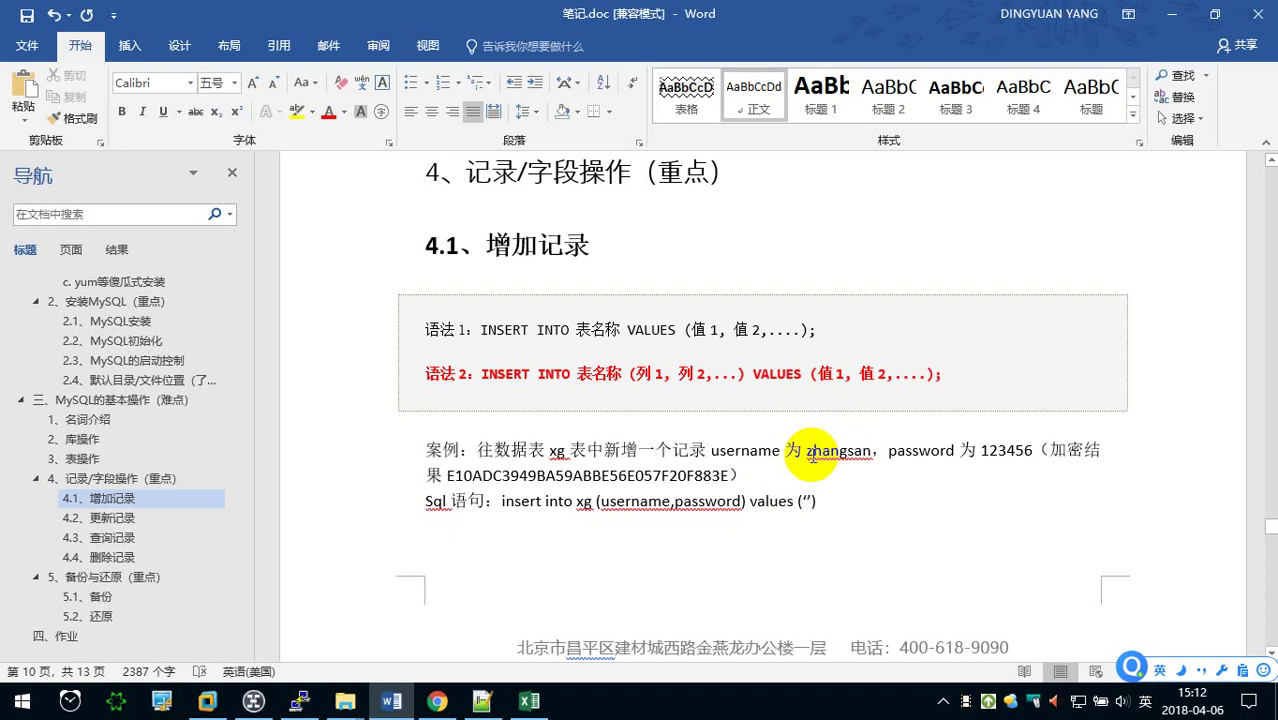
# Step: Fill the values with 'zhangsan' and the pasted MD5 password hash
pyautogui.write('"')
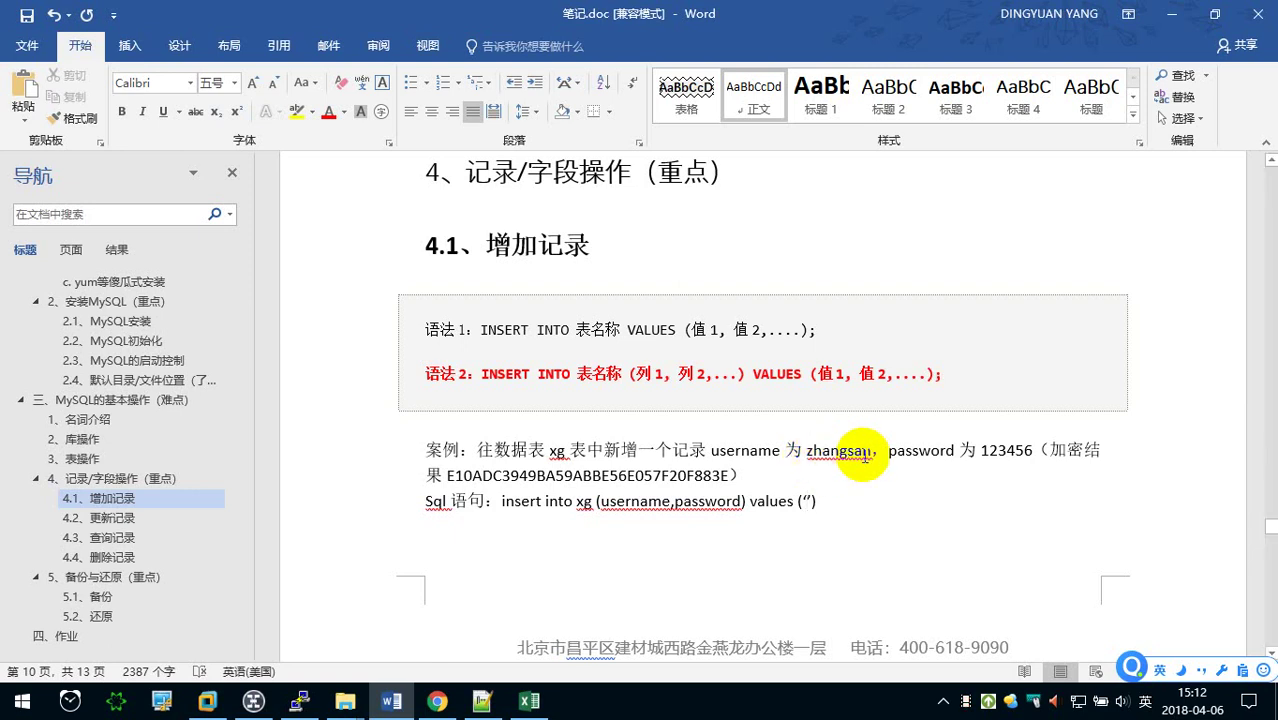
pyautogui.write('zhangsan’,‘')
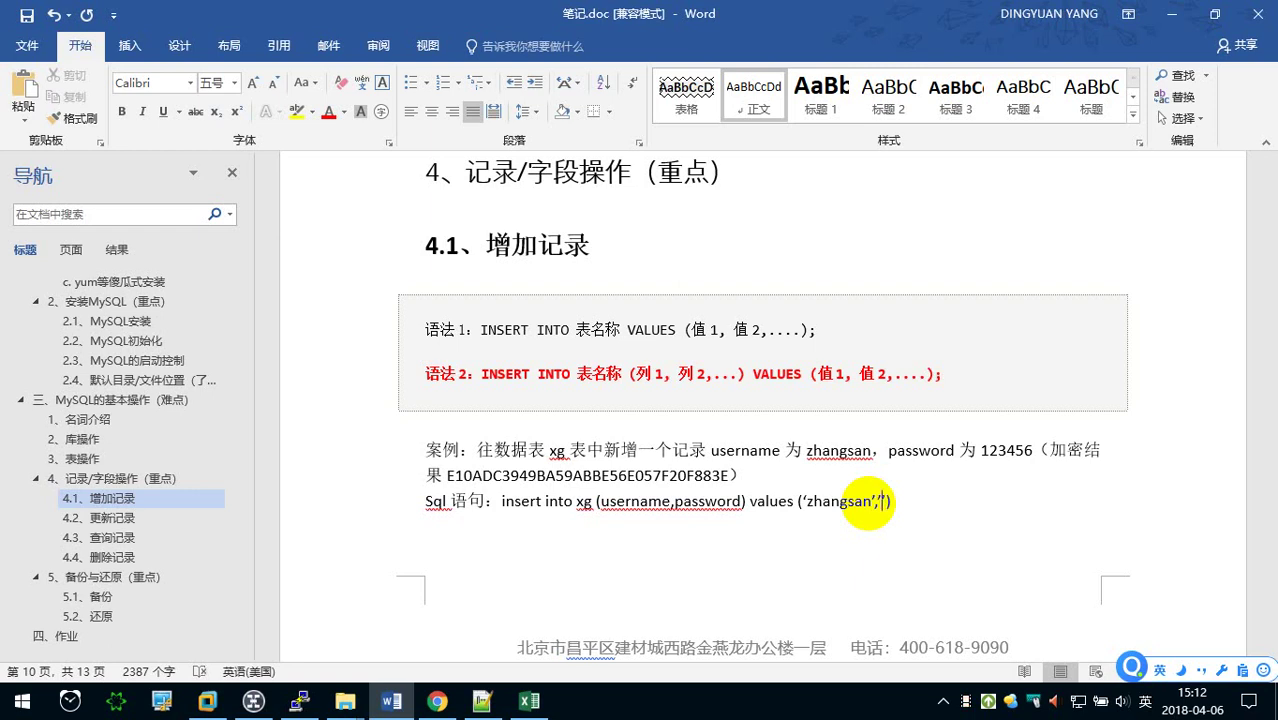
pyautogui.hotkey('ctrl', 'v')
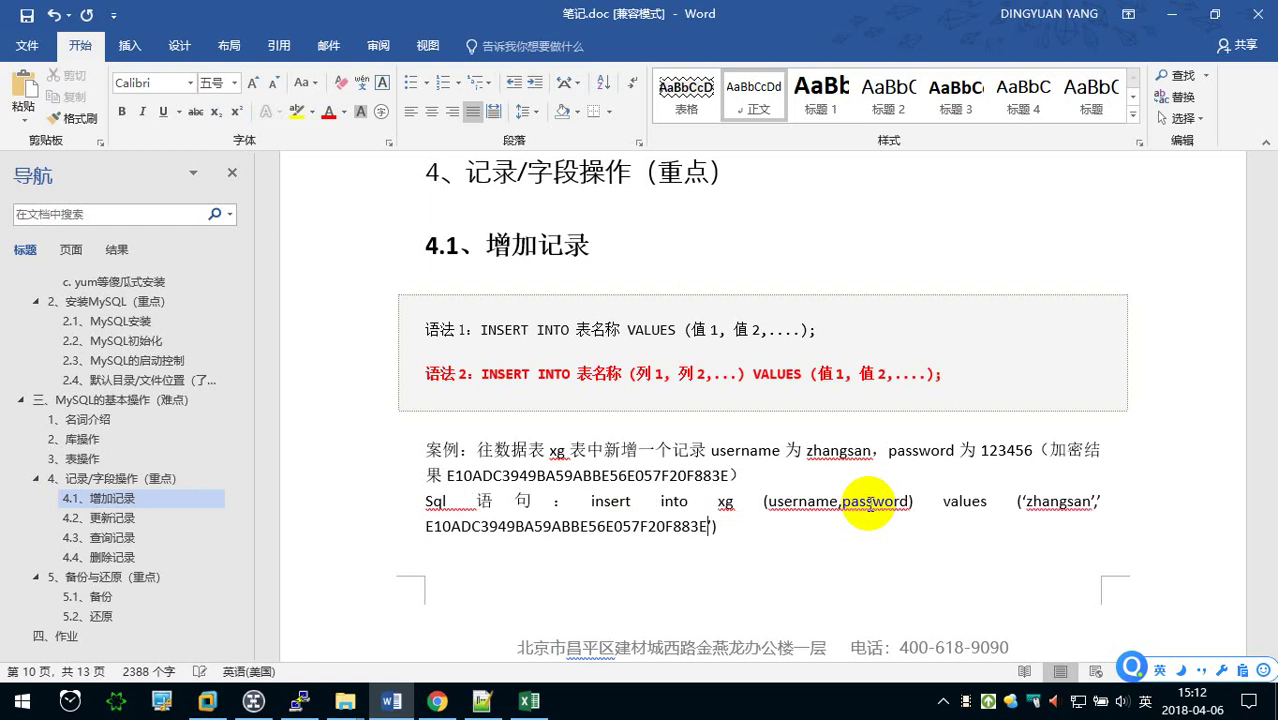
# Step: Move the insert statement onto its own line under Sql 语句： and select the whole line
pyautogui.click(591, 503)
pyautogui.press('Return')
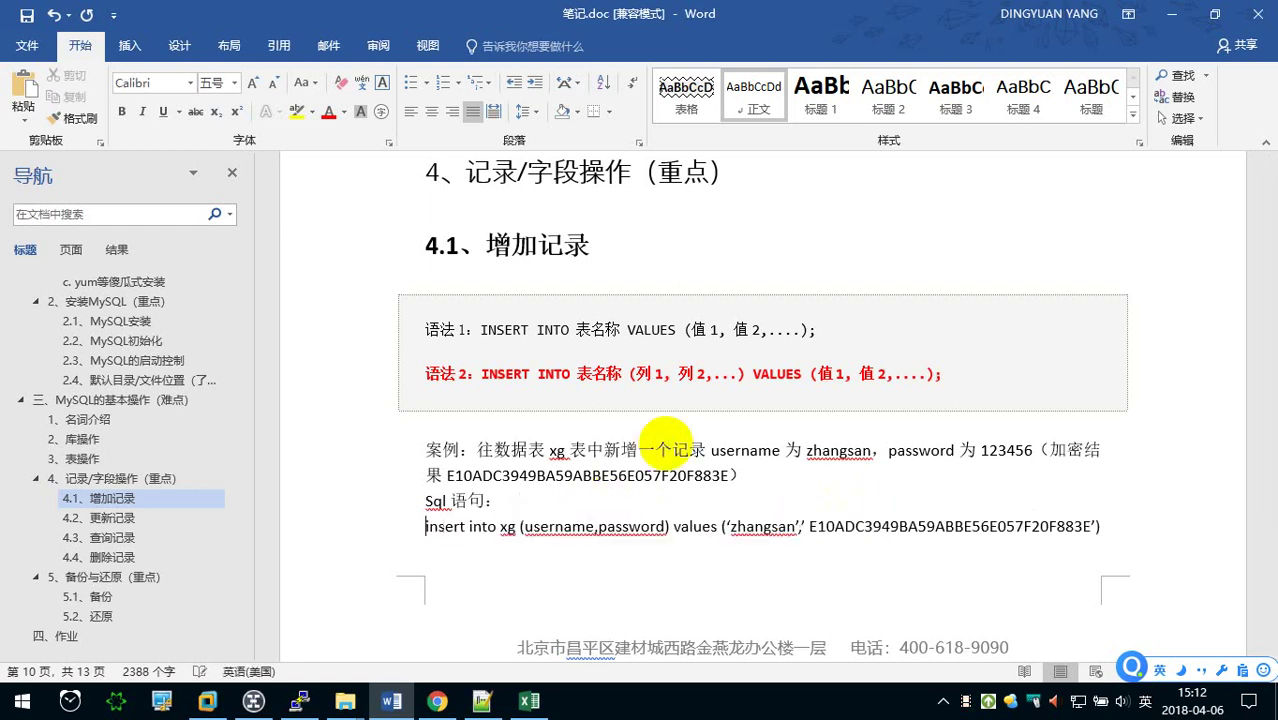
pyautogui.scroll(-2, 900, 430)
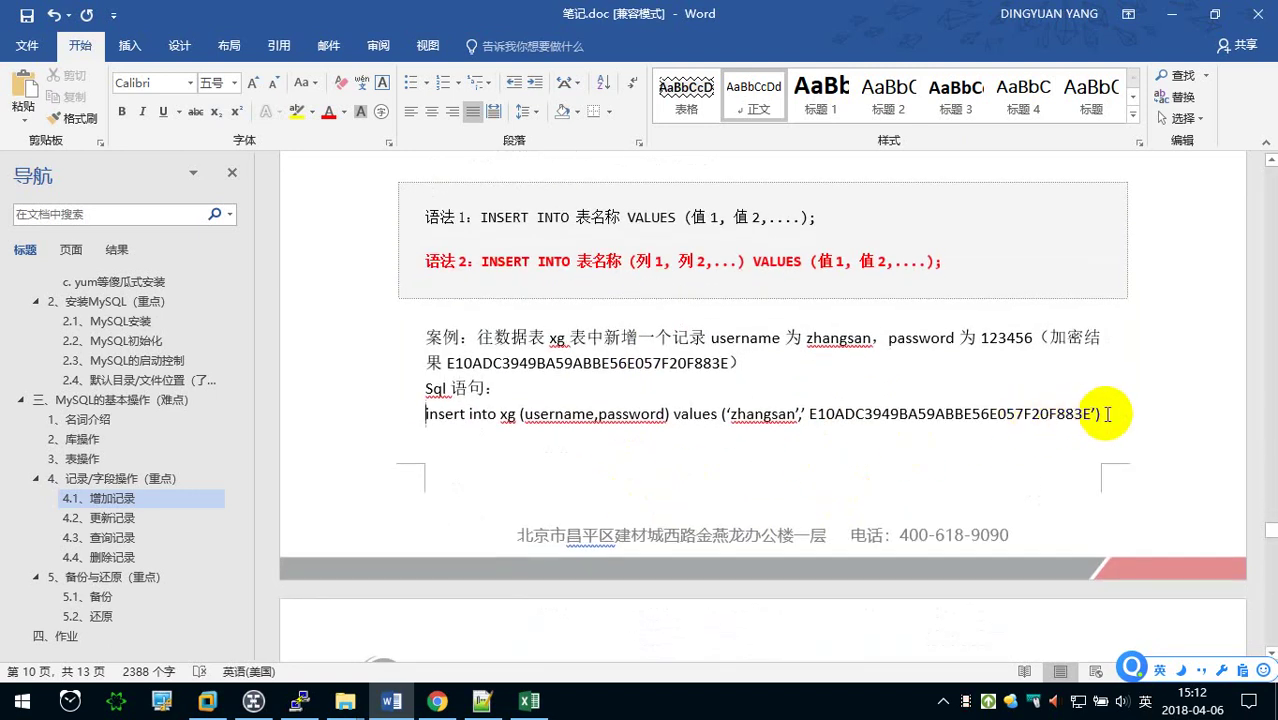
pyautogui.press('shift')
pyautogui.write(';')
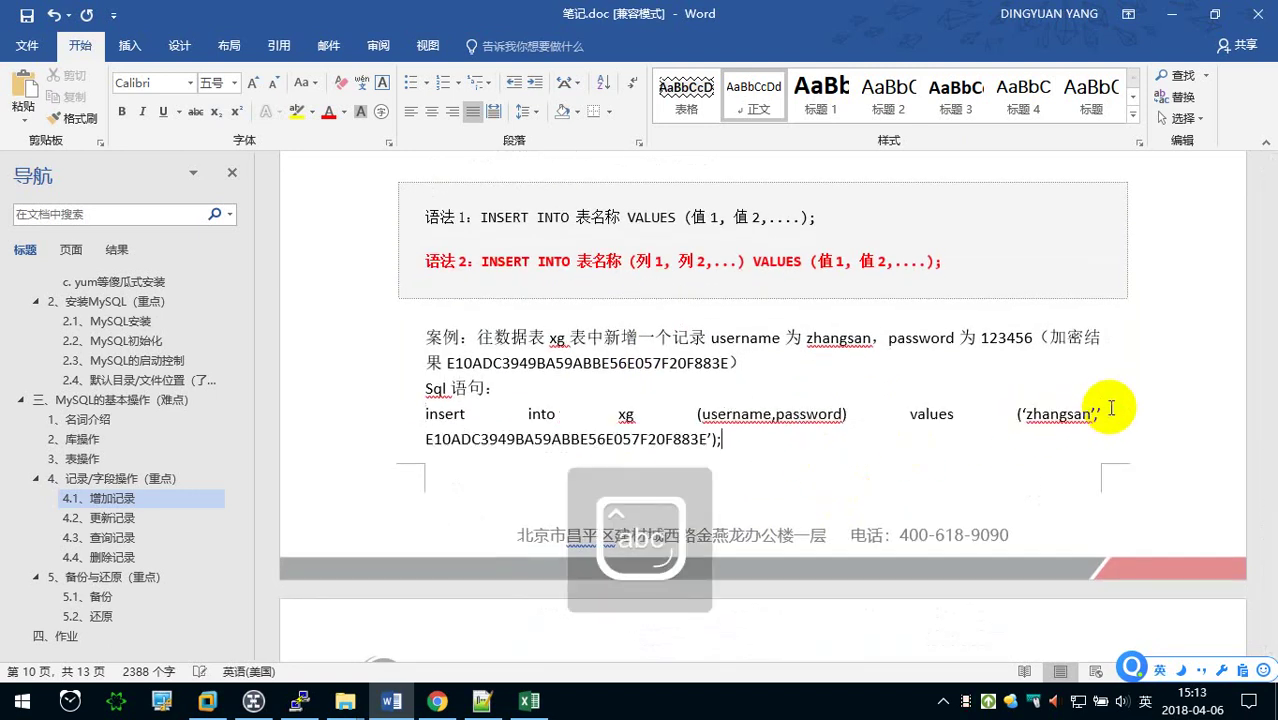
pyautogui.press('BackSpace')
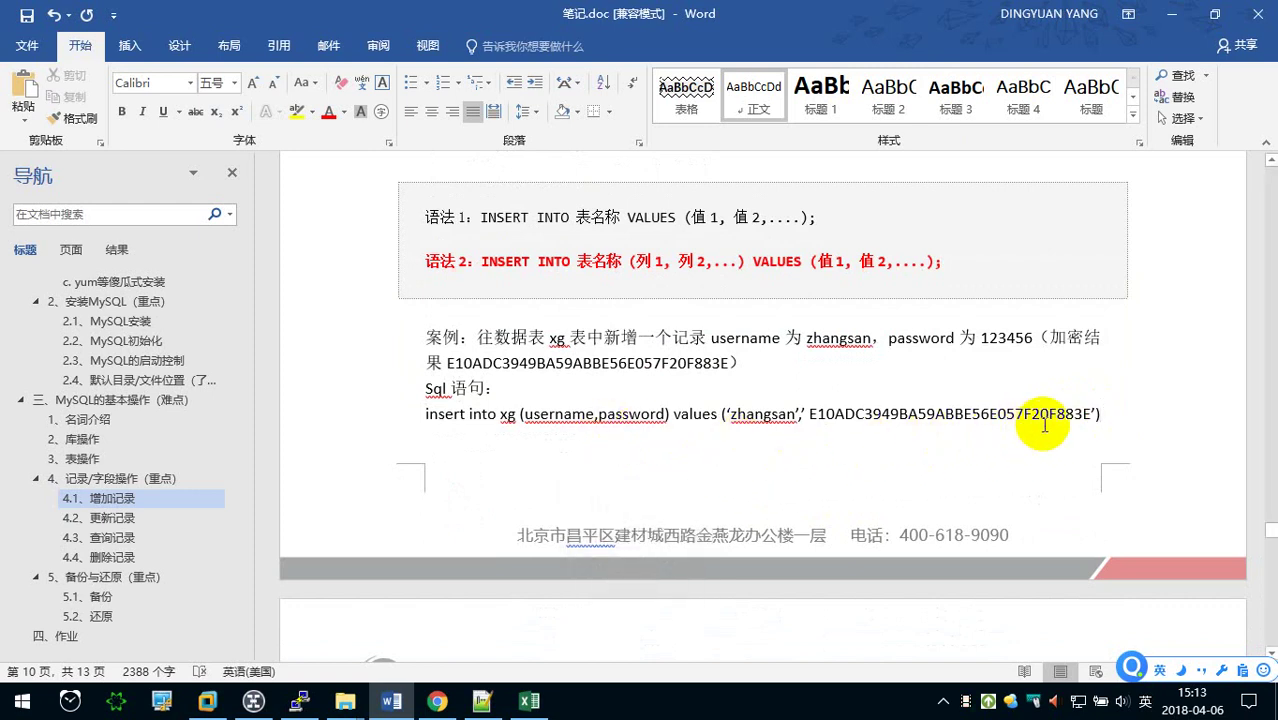
pyautogui.moveTo(1106, 414); pyautogui.dragTo(422, 414)
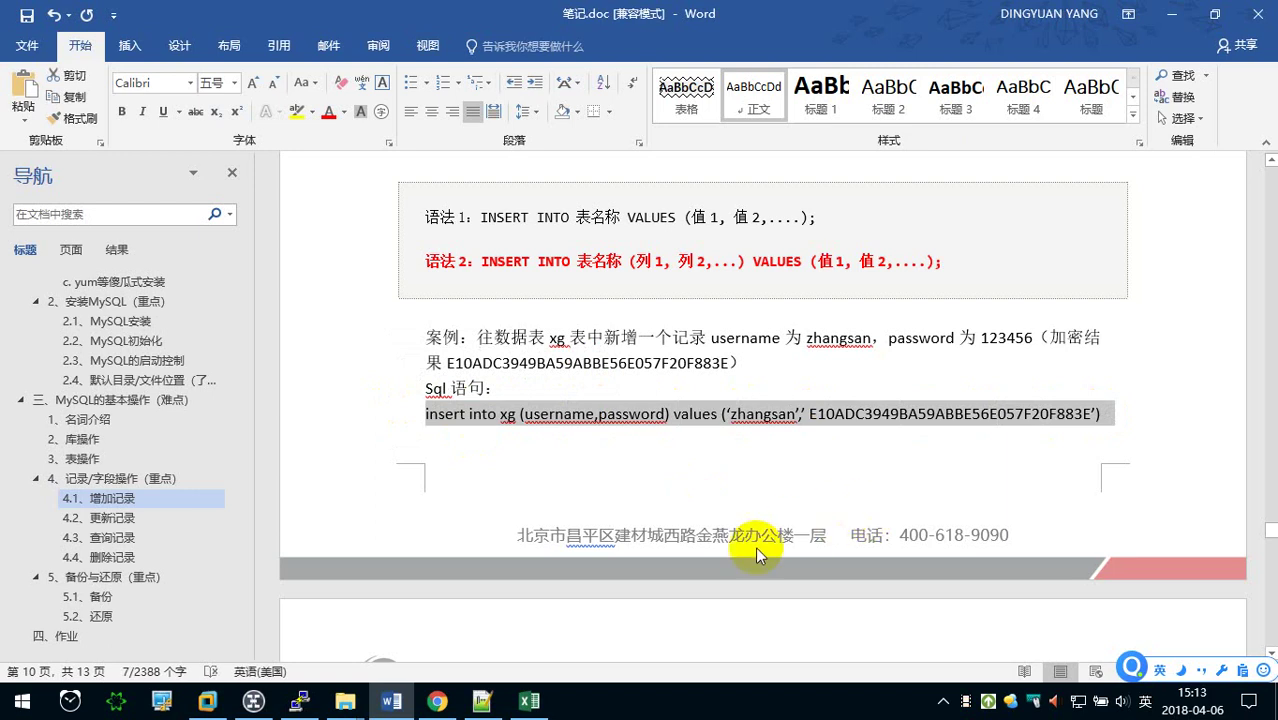
# Step: Paste the insert into xg statement at the mysql prompt with a semicolon and run it, getting ERROR 1064
pyautogui.click(300, 702)
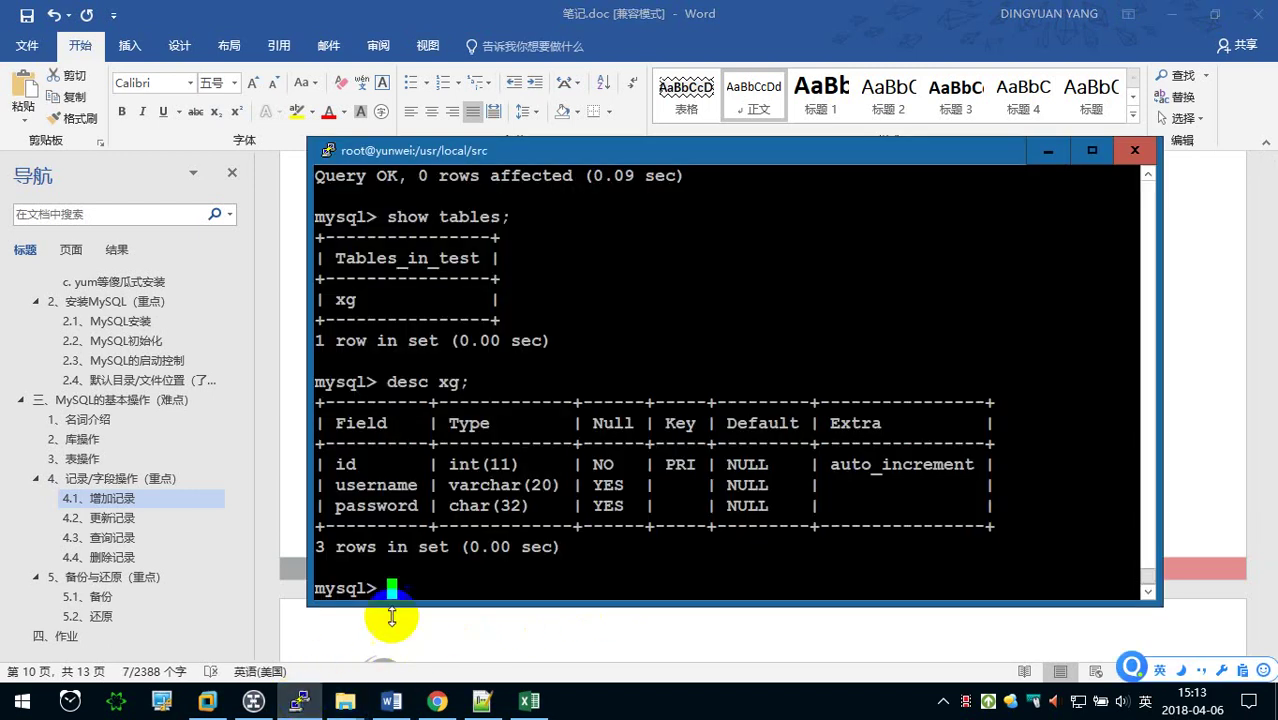
pyautogui.rightClick(447, 553)
pyautogui.write(';')
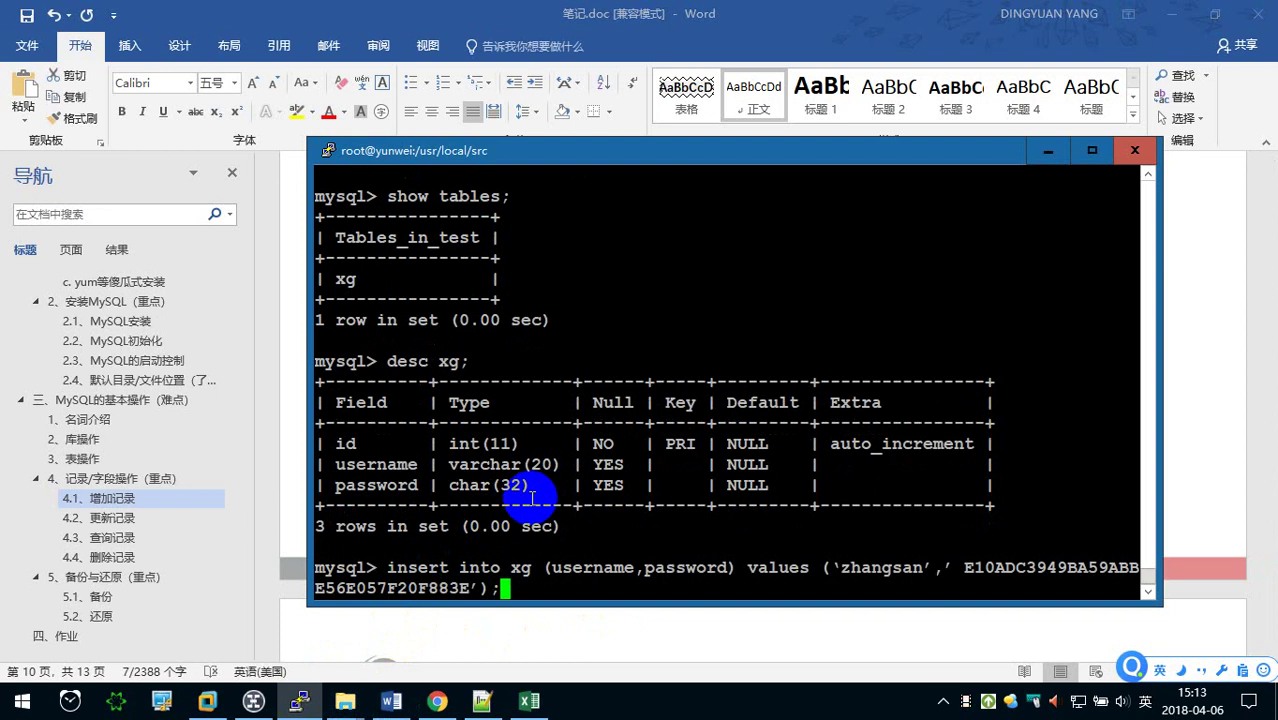
pyautogui.press('Return')
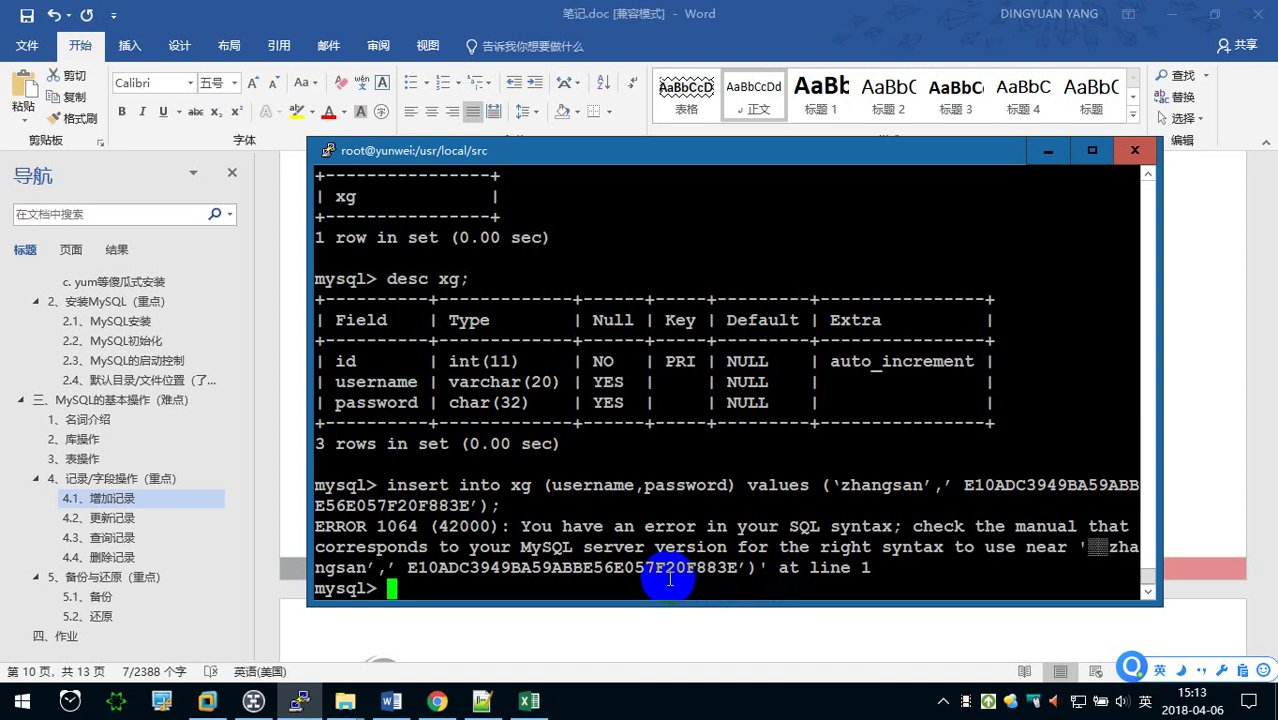
pyautogui.click(851, 124)
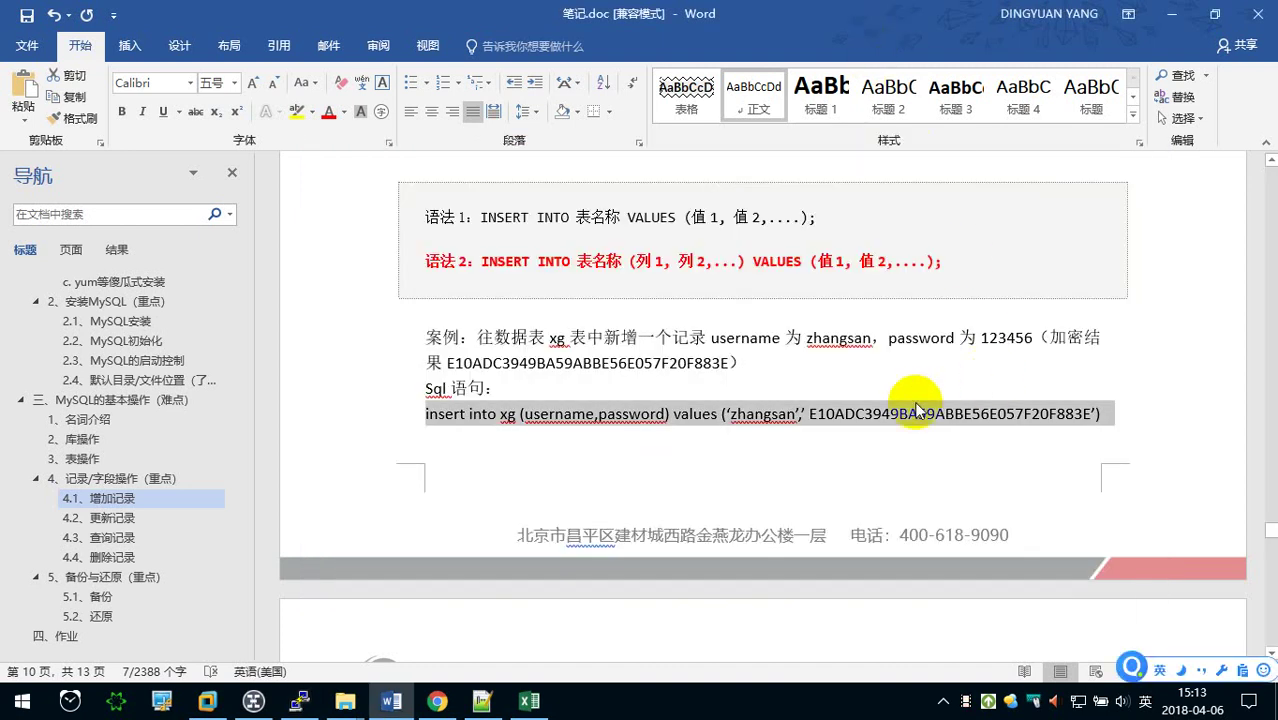
pyautogui.click(299, 700)
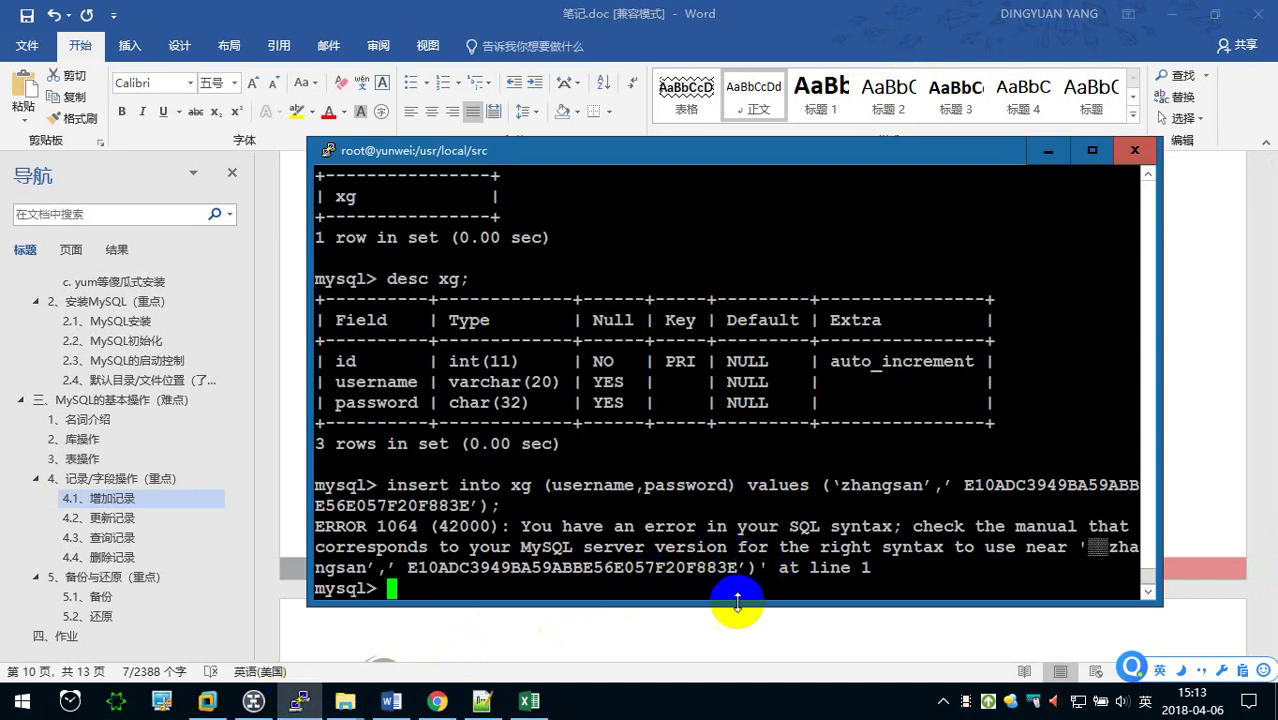
# Step: Recall the failed insert, swap curly quotes for straight ones, drop the extra space, and rerun it
pyautogui.click(722, 568)
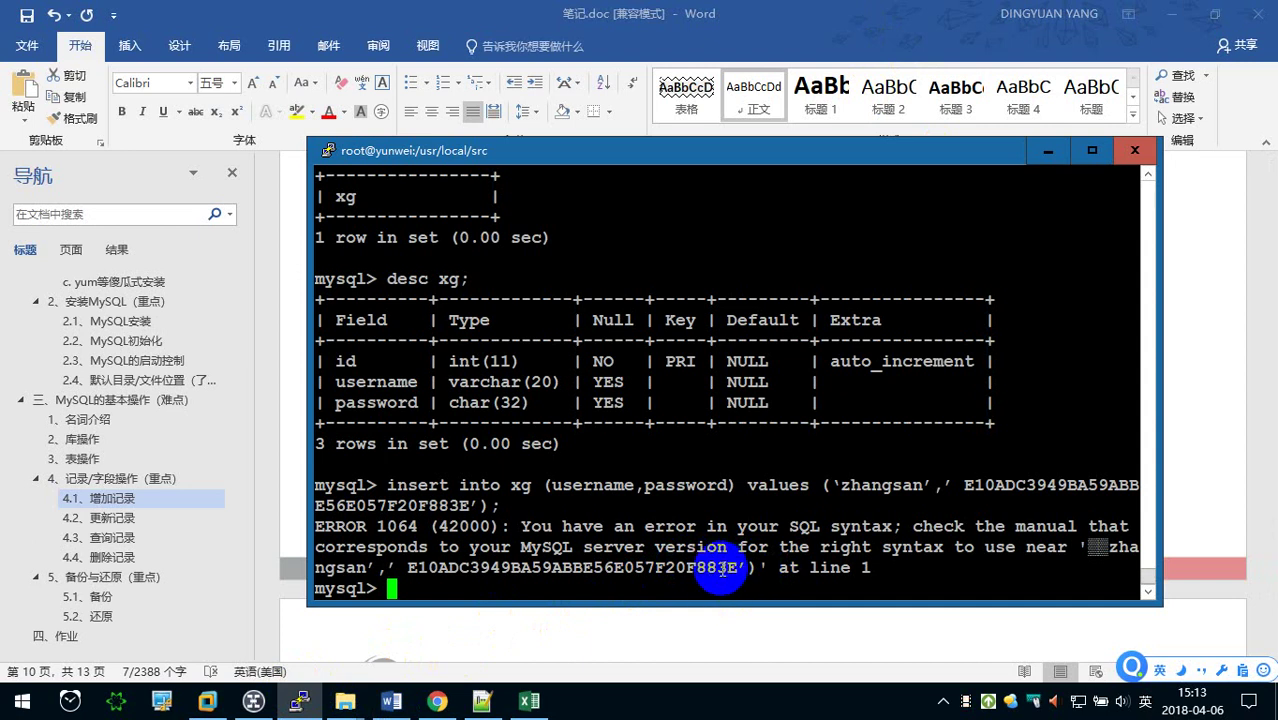
pyautogui.press('Up')
pyautogui.press('Left')
pyautogui.press('Left')
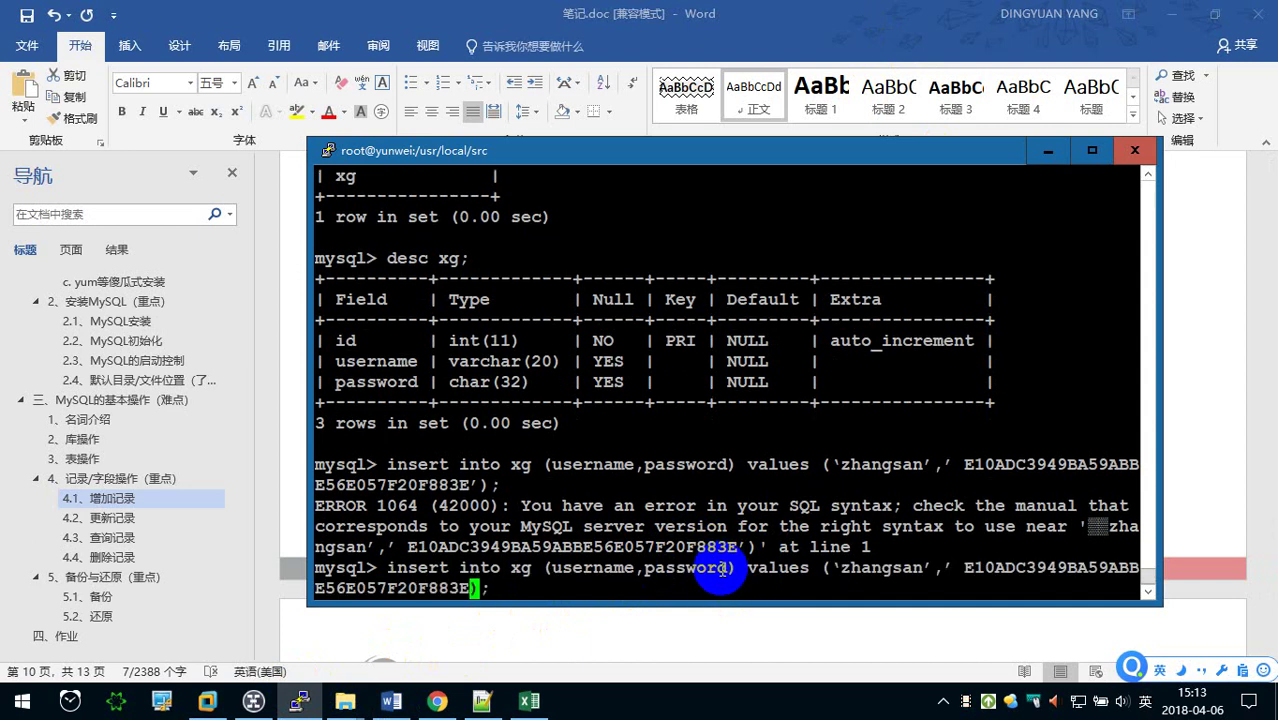
pyautogui.press('Left')
pyautogui.press('Left')
pyautogui.press('Left')
pyautogui.press('Left')
pyautogui.press('Left')
pyautogui.press('Left')
pyautogui.press('Left')
pyautogui.press('Left')
pyautogui.press('Left')
pyautogui.press('Left')
pyautogui.press('Right')
pyautogui.press('BackSpace')
pyautogui.press('Left')
pyautogui.press('Left')
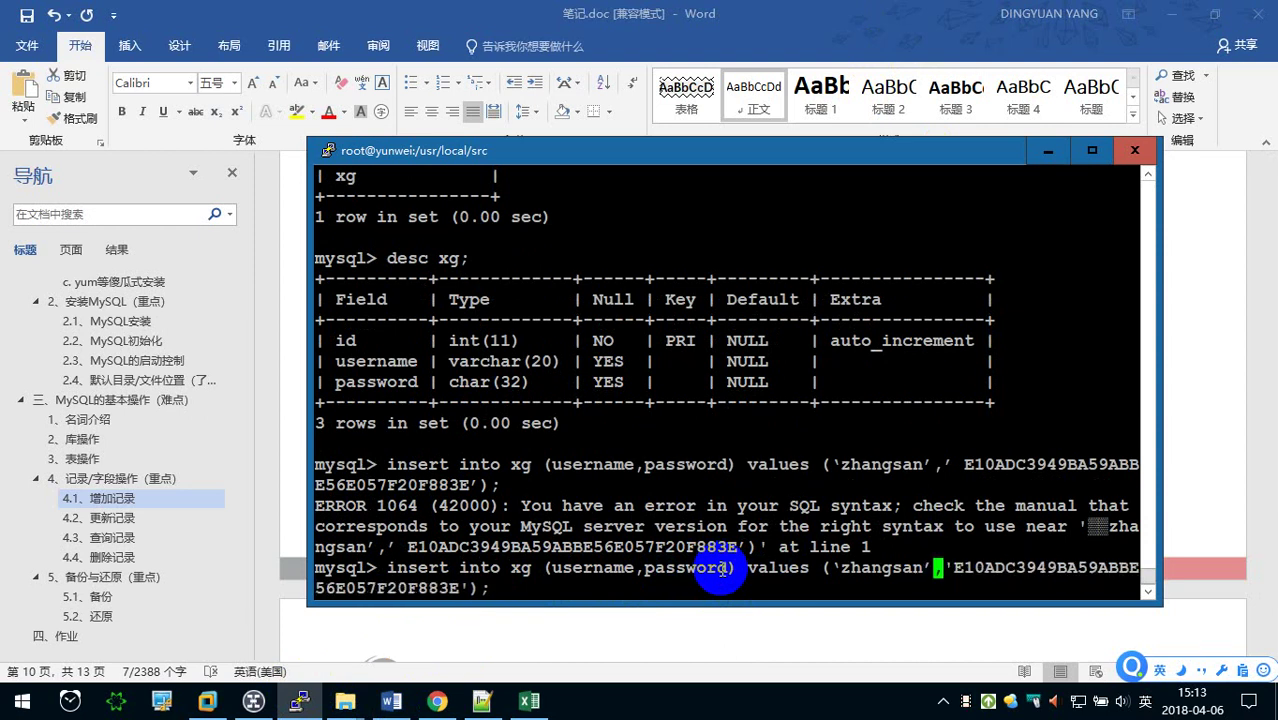
pyautogui.press('Left')
pyautogui.press('Left')
pyautogui.press('Left')
pyautogui.press('Left')
pyautogui.press('Left')
pyautogui.press('Left')
pyautogui.press('BackSpace')
pyautogui.write("'")
pyautogui.press('Right')
pyautogui.press('Right')
pyautogui.press('Right')
pyautogui.press('Right')
pyautogui.press('Right')
pyautogui.press('Right')
pyautogui.press('Right')
pyautogui.press('Right')
pyautogui.press('Right')
pyautogui.press('Right')
pyautogui.press('Right')
pyautogui.press('Right')
pyautogui.press('Return')
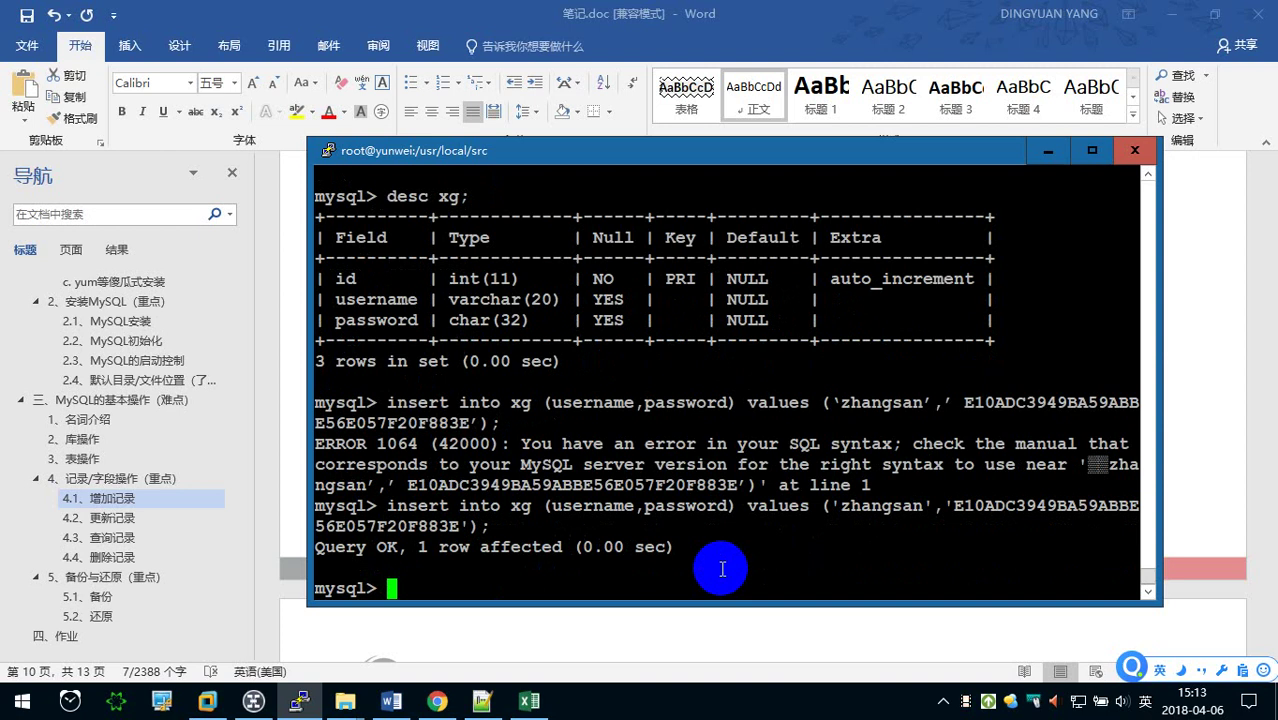
# Step: Capture the 'Query OK, 1 row affected' terminal result and paste it under the SQL line in Word
pyautogui.hotkey('ctrl', 'alt', 'a')
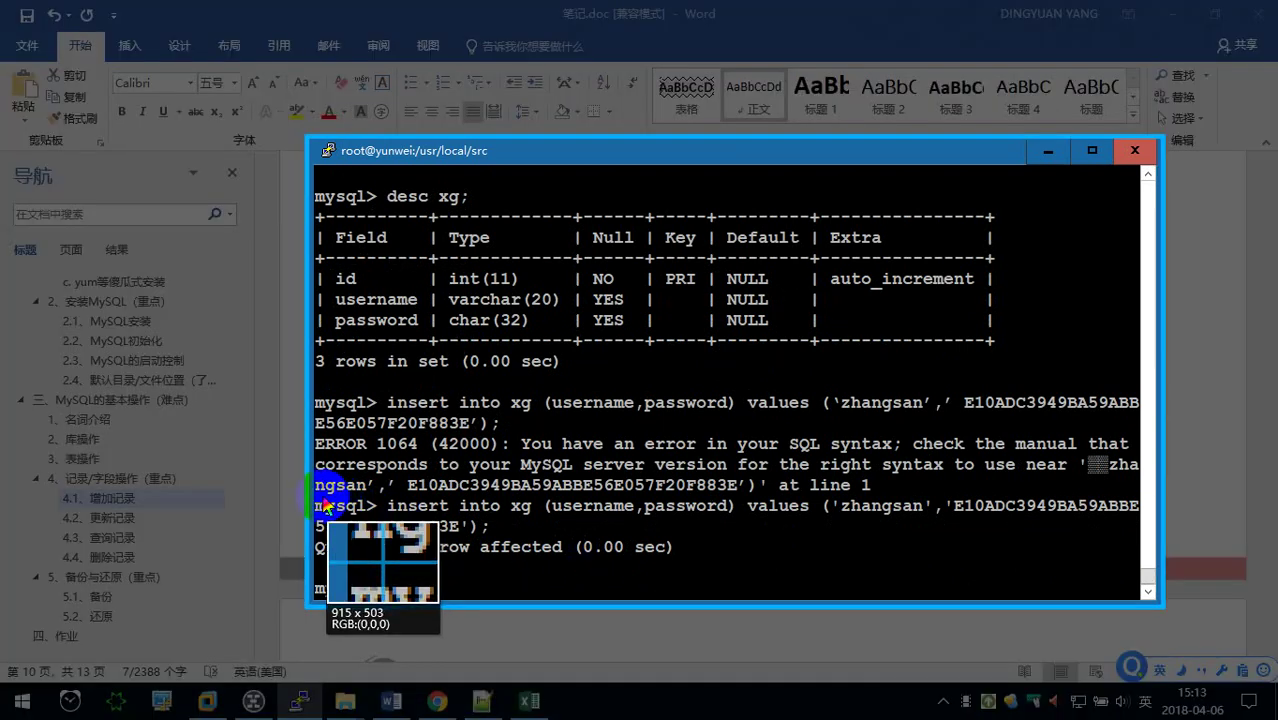
pyautogui.moveTo(315, 493); pyautogui.dragTo(1138, 568)
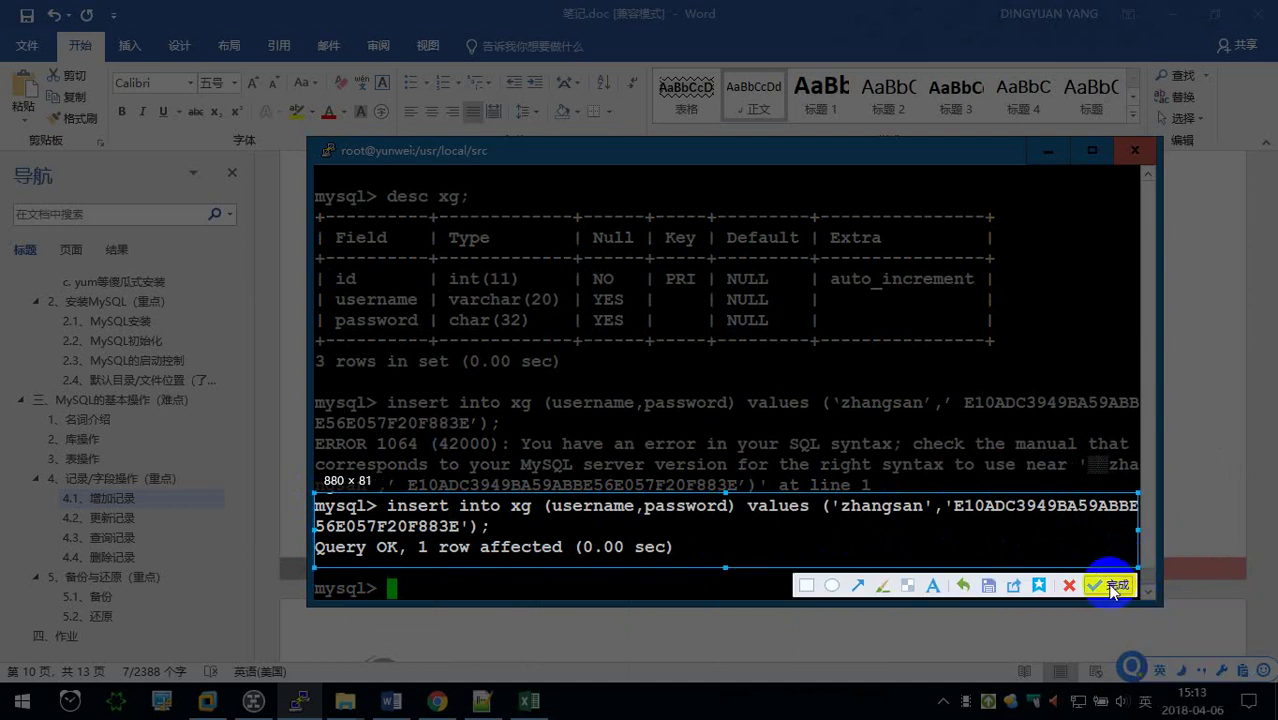
pyautogui.click(1125, 585)
pyautogui.click(1175, 516)
pyautogui.click(848, 462)
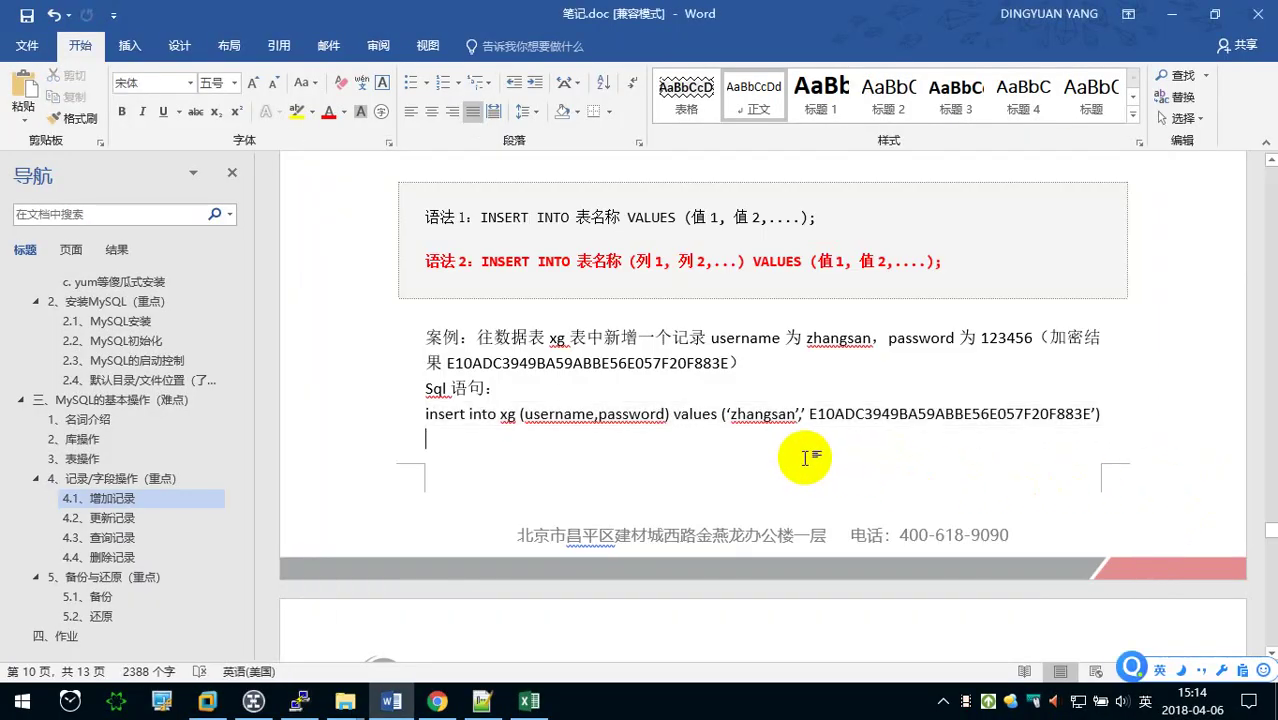
pyautogui.hotkey('ctrl', 'v')
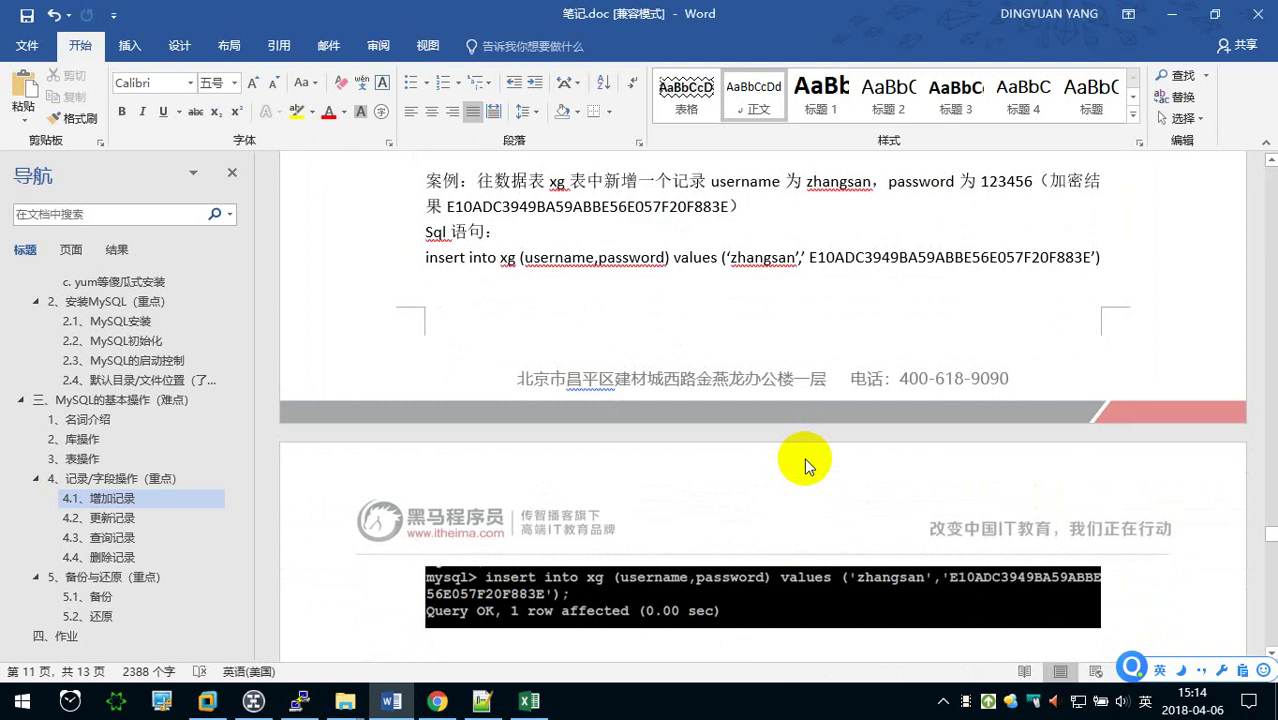
pyautogui.click(809, 257)
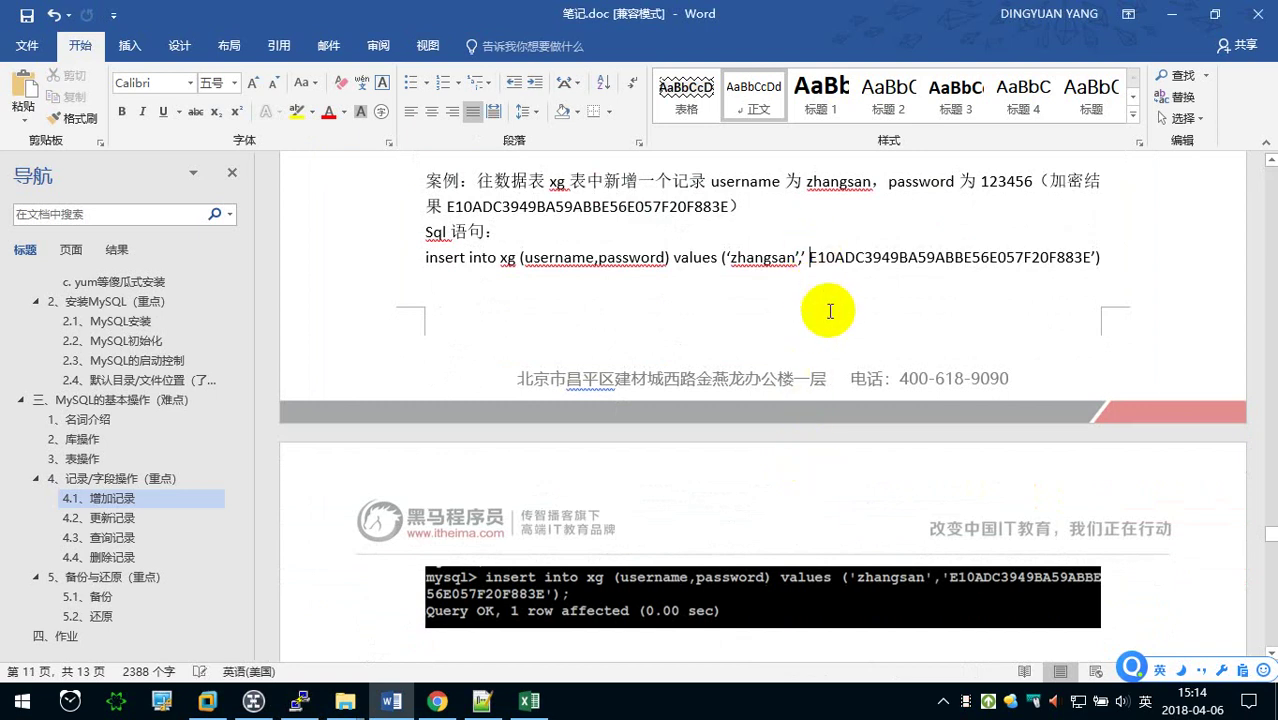
pyautogui.press('BackSpace')
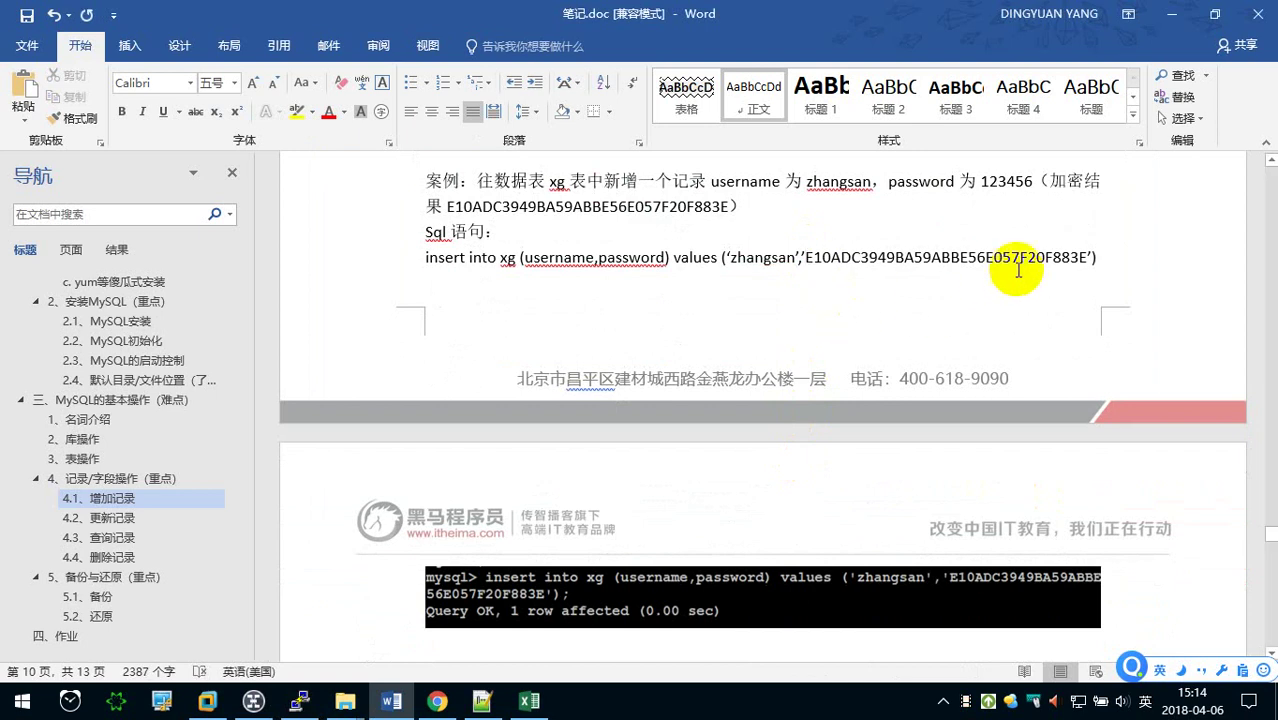
pyautogui.click(1115, 260)
pyautogui.press('capslock')
pyautogui.write(';')
pyautogui.press('capslock')
pyautogui.press('BackSpace')
pyautogui.click(1113, 259)
pyautogui.scroll(-2, 700, 450)
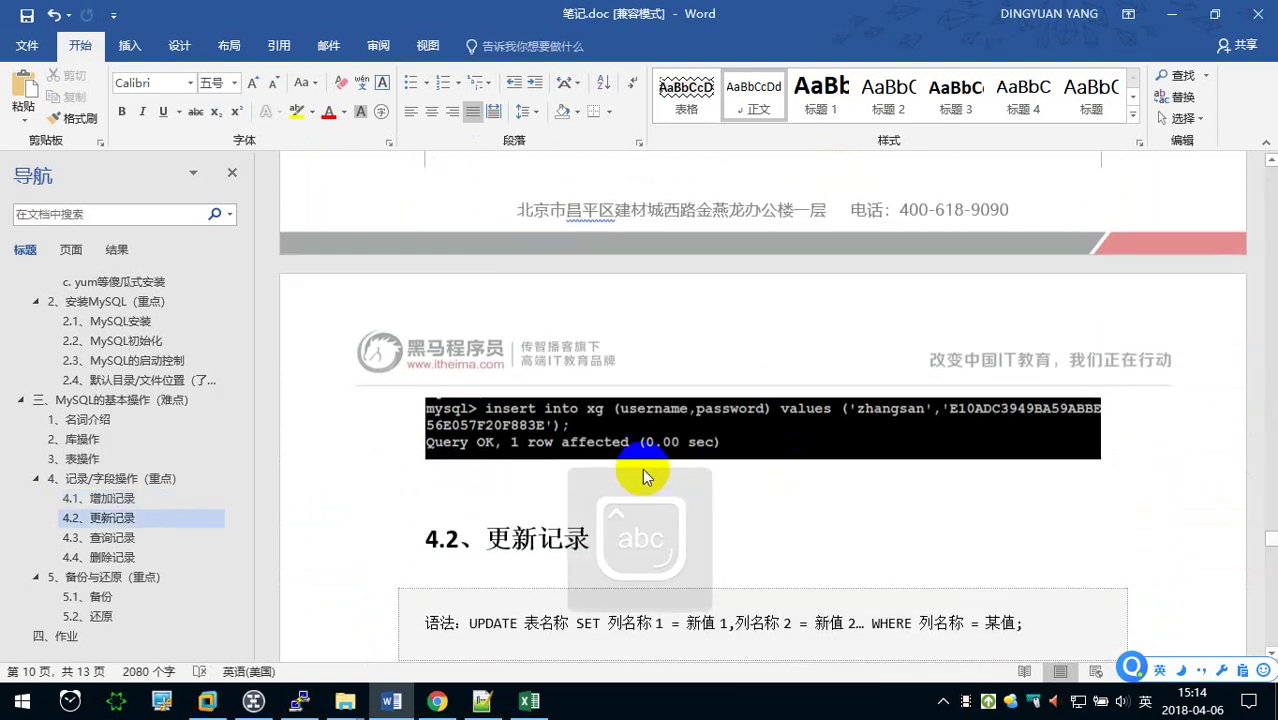
pyautogui.scroll(3, 572, 455)
pyautogui.scroll(-2, 570, 520)
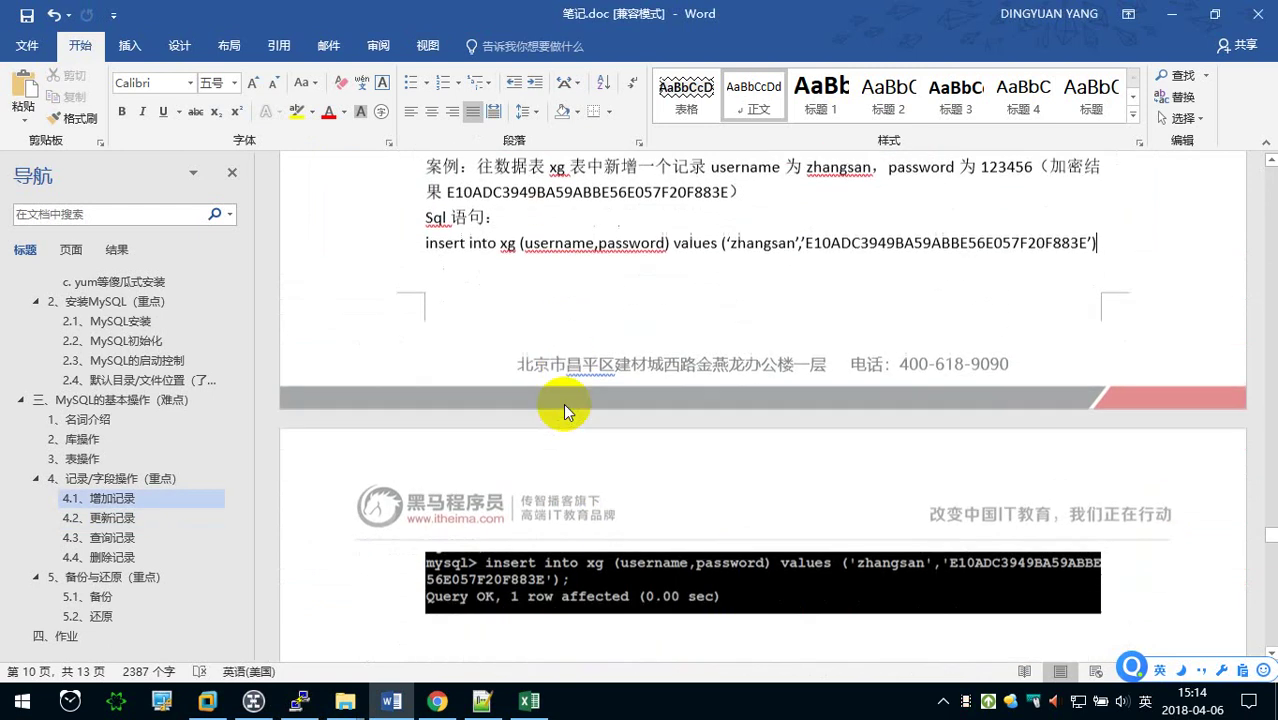
pyautogui.click(495, 590)
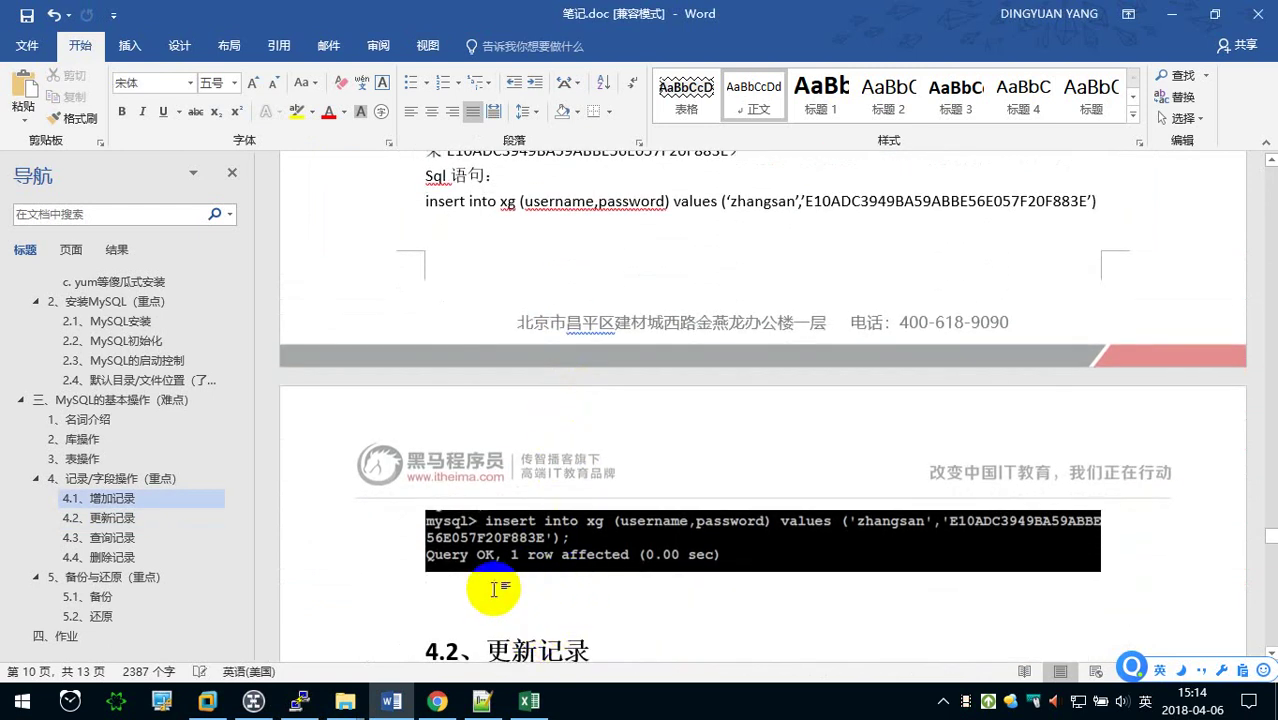
# Step: Recall the insert and rerun it with username lisi
pyautogui.click(299, 700)
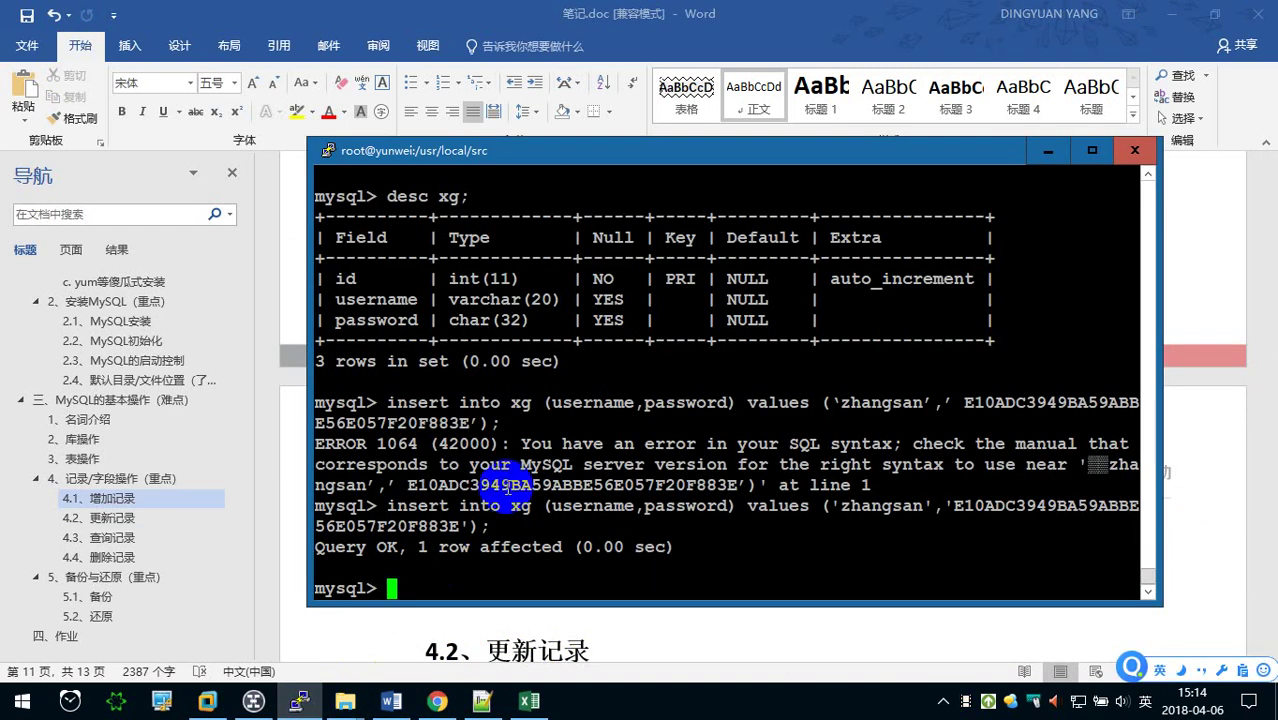
pyautogui.press('Up')
pyautogui.press('Left')
pyautogui.press('Left')
pyautogui.press('Left')
pyautogui.press('Left')
pyautogui.press('Left')
pyautogui.press('Left')
pyautogui.press('Left')
pyautogui.press('Left')
pyautogui.press('Left')
pyautogui.press('Left')
pyautogui.press('Left')
pyautogui.press('Left')
pyautogui.press('Left')
pyautogui.press('BackSpace')
pyautogui.press('BackSpace')
pyautogui.press('BackSpace')
pyautogui.press('BackSpace')
pyautogui.press('BackSpace')
pyautogui.press('BackSpace')
pyautogui.press('BackSpace')
pyautogui.press('BackSpace')
pyautogui.write('lisi')
pyautogui.press('Right')
pyautogui.press('Right')
pyautogui.press('Right')
pyautogui.press('Right')
pyautogui.press('Right')
pyautogui.press('Right')
pyautogui.press('Right')
pyautogui.press('Right')
pyautogui.press('Right')
pyautogui.press('Right')
pyautogui.press('Return')
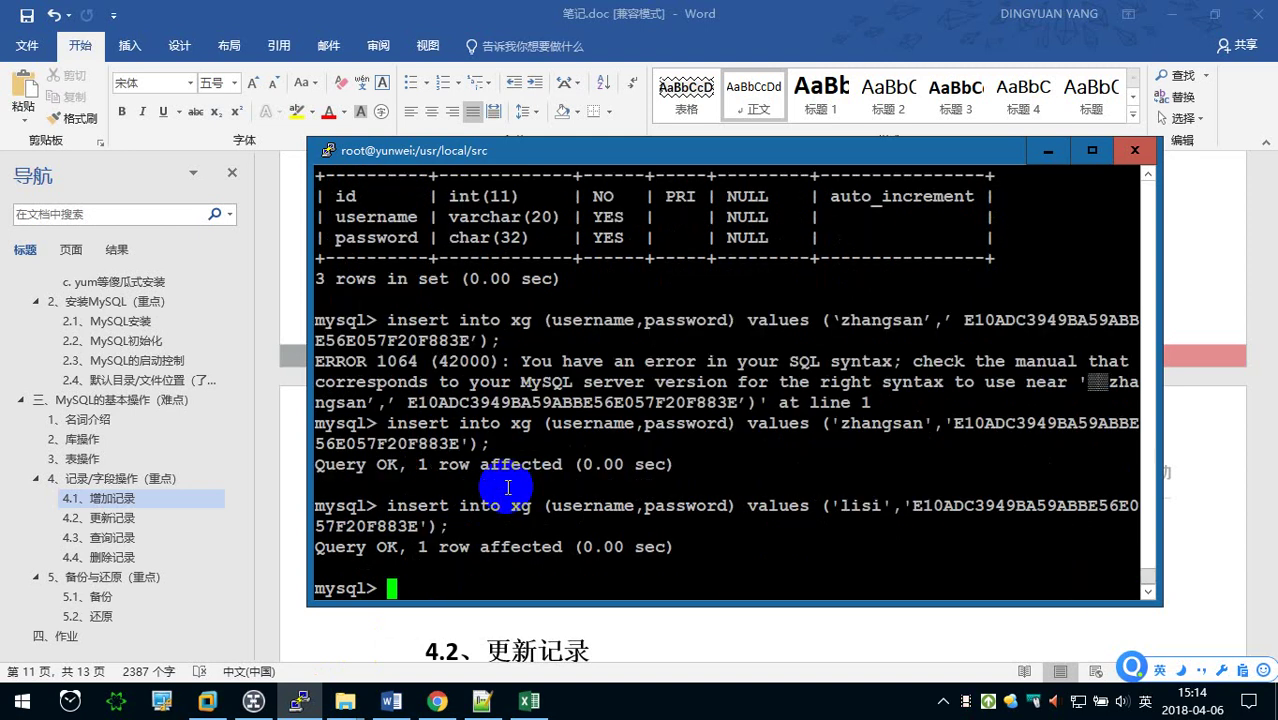
# Step: Rerun the insert once more with username wangwu
pyautogui.press('Up')
pyautogui.press('Left')
pyautogui.press('Left')
pyautogui.press('Left')
pyautogui.press('Left')
pyautogui.press('Left')
pyautogui.press('Left')
pyautogui.press('Left')
pyautogui.press('Left')
pyautogui.press('Left')
pyautogui.press('Left')
pyautogui.press('Left')
pyautogui.press('Left')
pyautogui.press('BackSpace')
pyautogui.press('BackSpace')
pyautogui.press('BackSpace')
pyautogui.press('BackSpace')
pyautogui.write('wangwu')
pyautogui.press('Return')
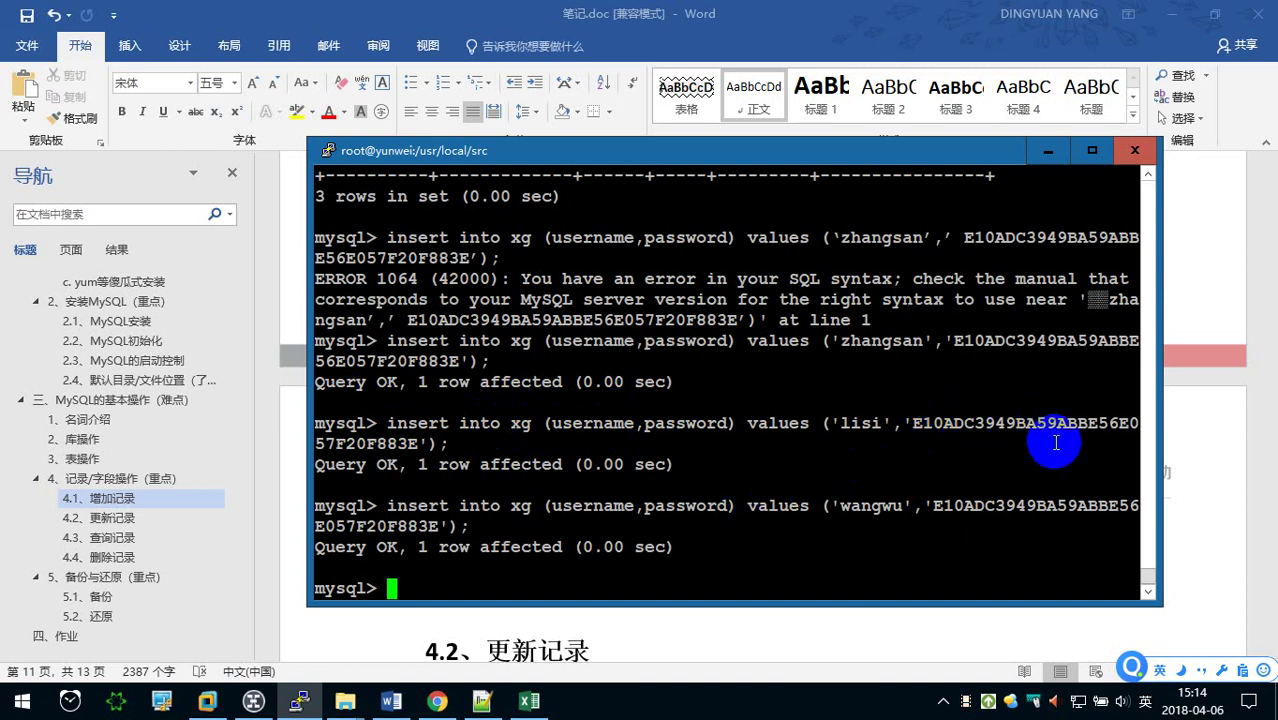
# Step: Highlight INSERT INTO on the red 语法2 line in yellow
pyautogui.click(810, 630)
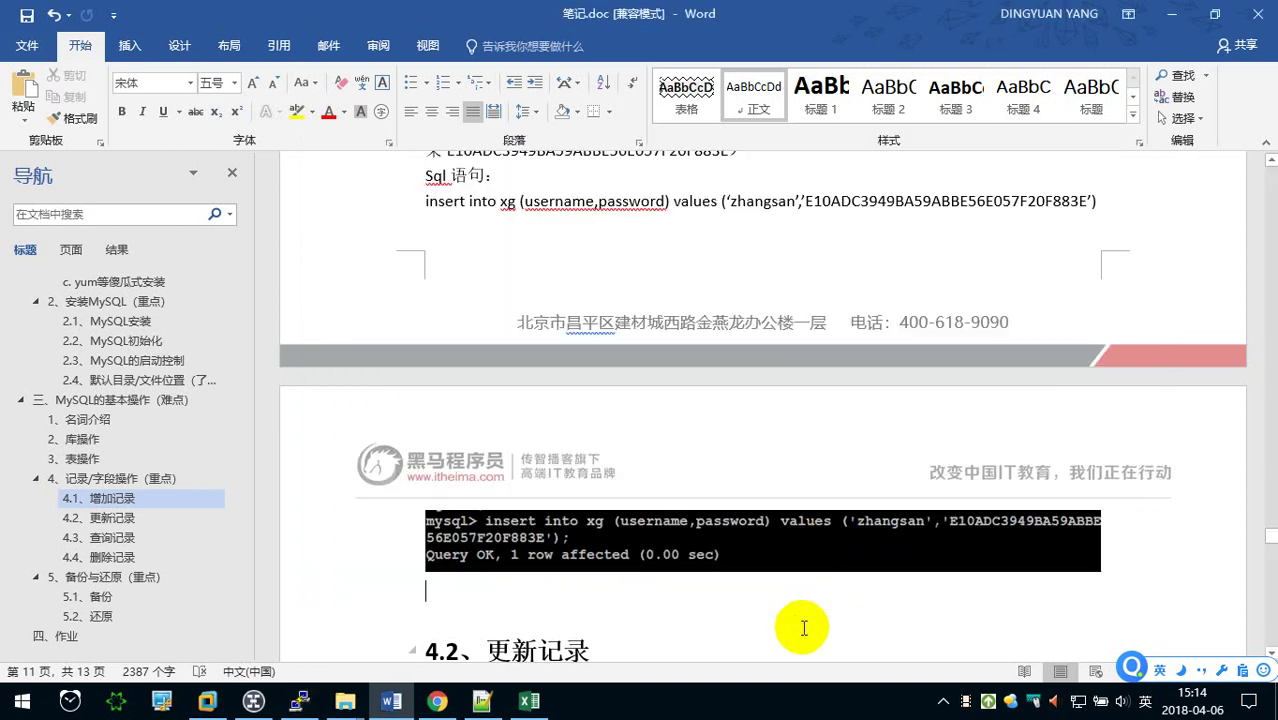
pyautogui.scroll(-3, 680, 550)
pyautogui.scroll(4, 590, 536)
pyautogui.scroll(1, 586, 536)
pyautogui.scroll(1, 610, 500)
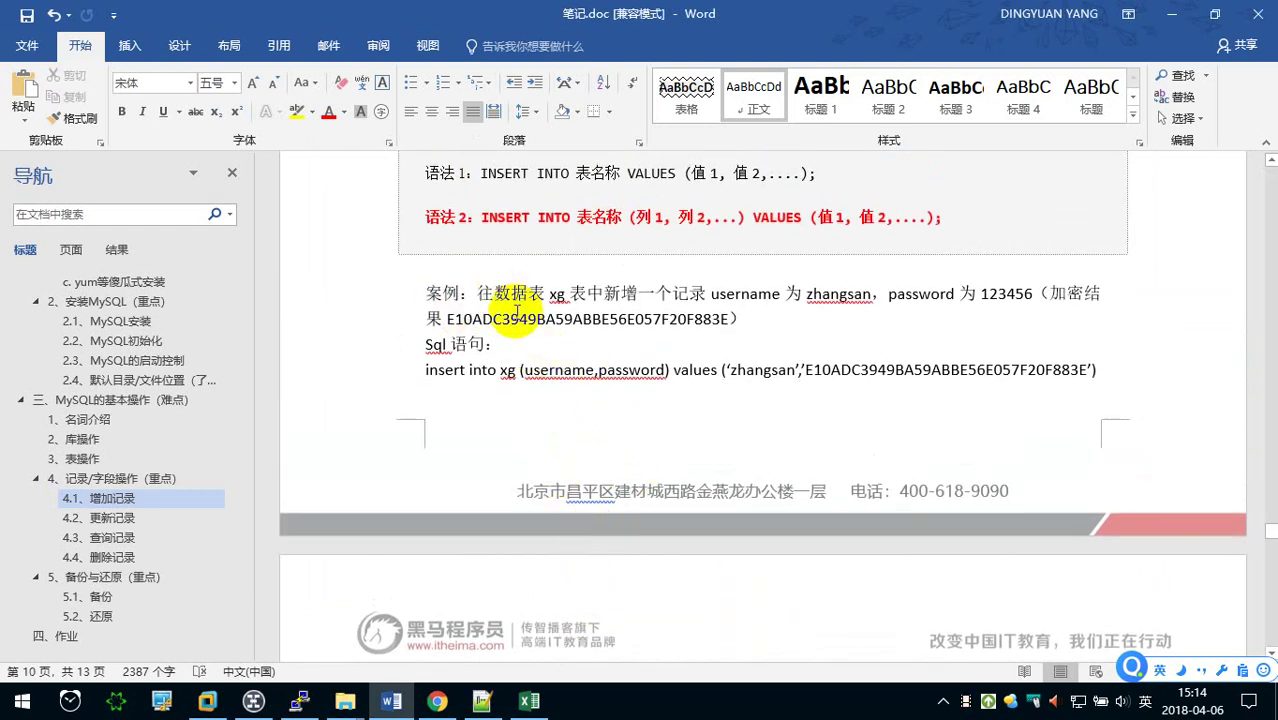
pyautogui.scroll(1, 570, 335)
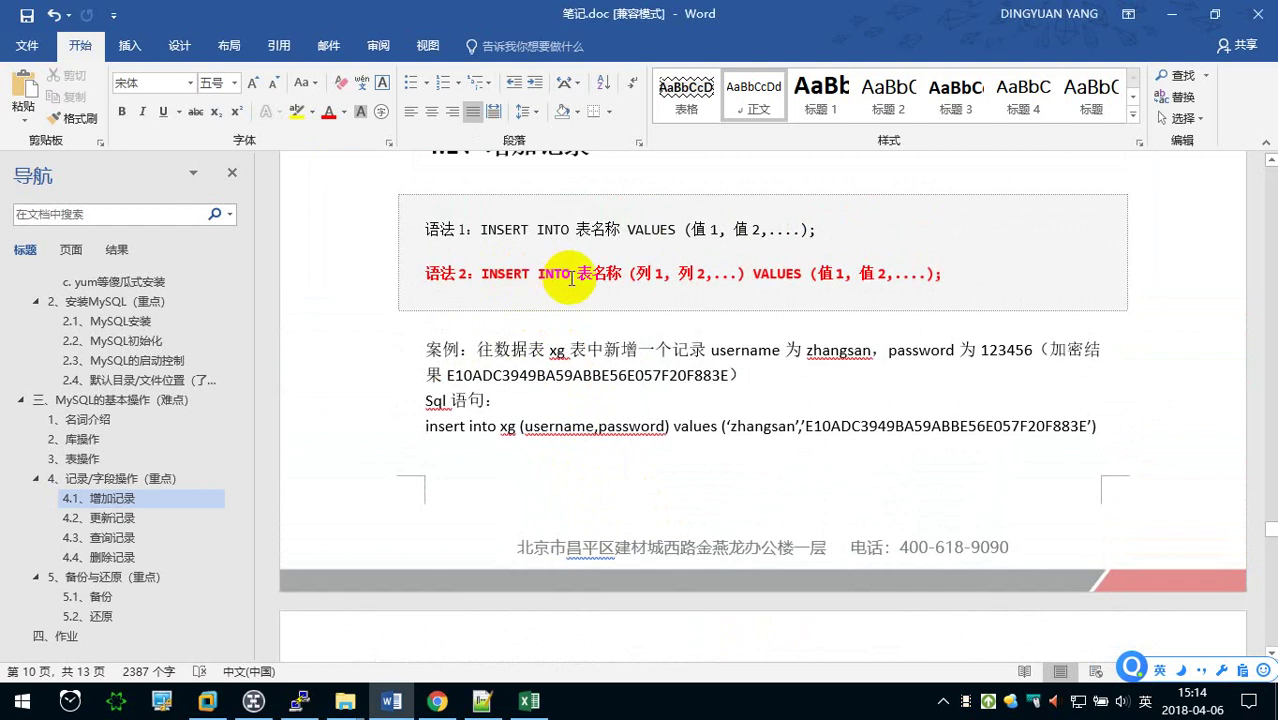
pyautogui.moveTo(513, 271); pyautogui.dragTo(482, 270)
pyautogui.click(297, 111)
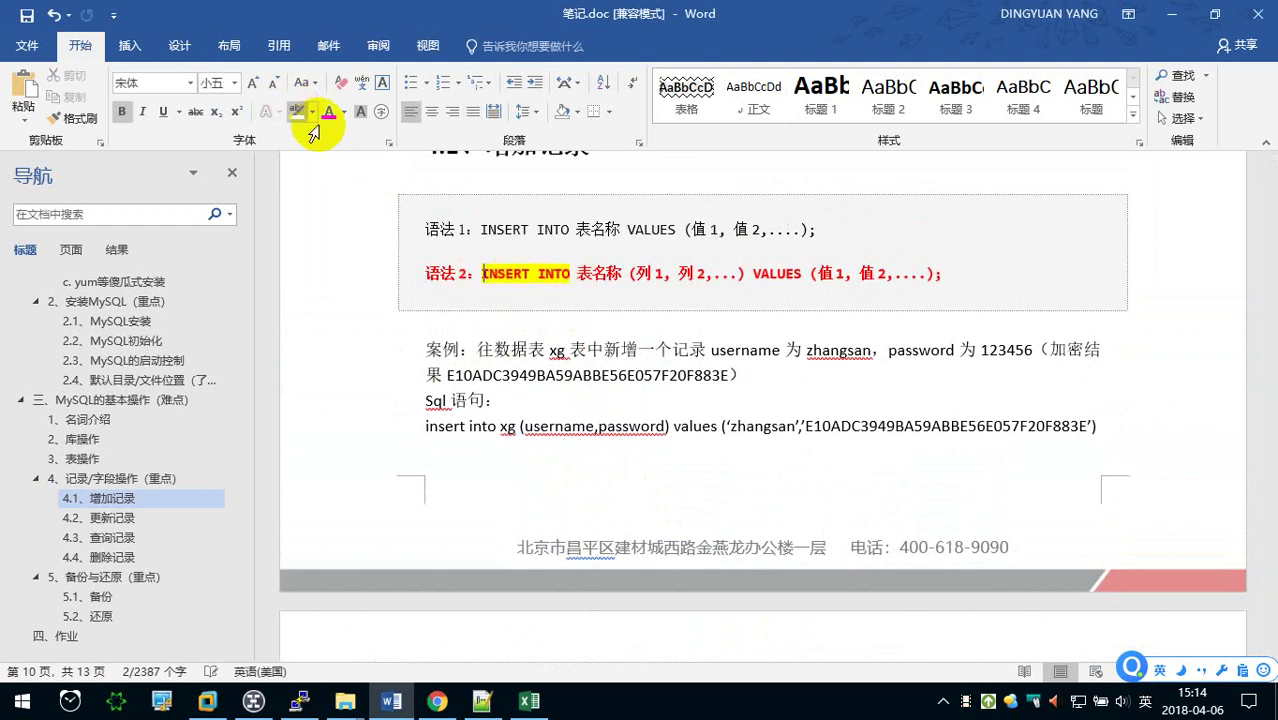
pyautogui.click(486, 272)
pyautogui.moveTo(540, 273); pyautogui.dragTo(567, 275)
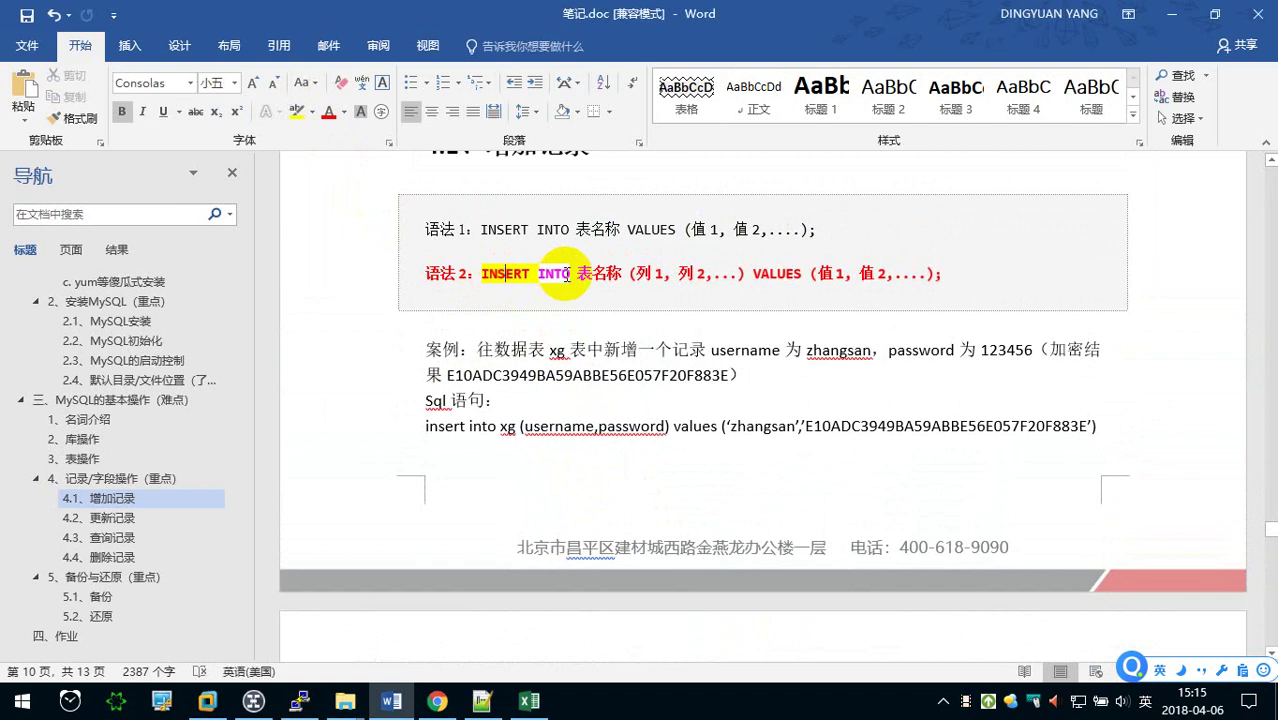
pyautogui.click(590, 274)
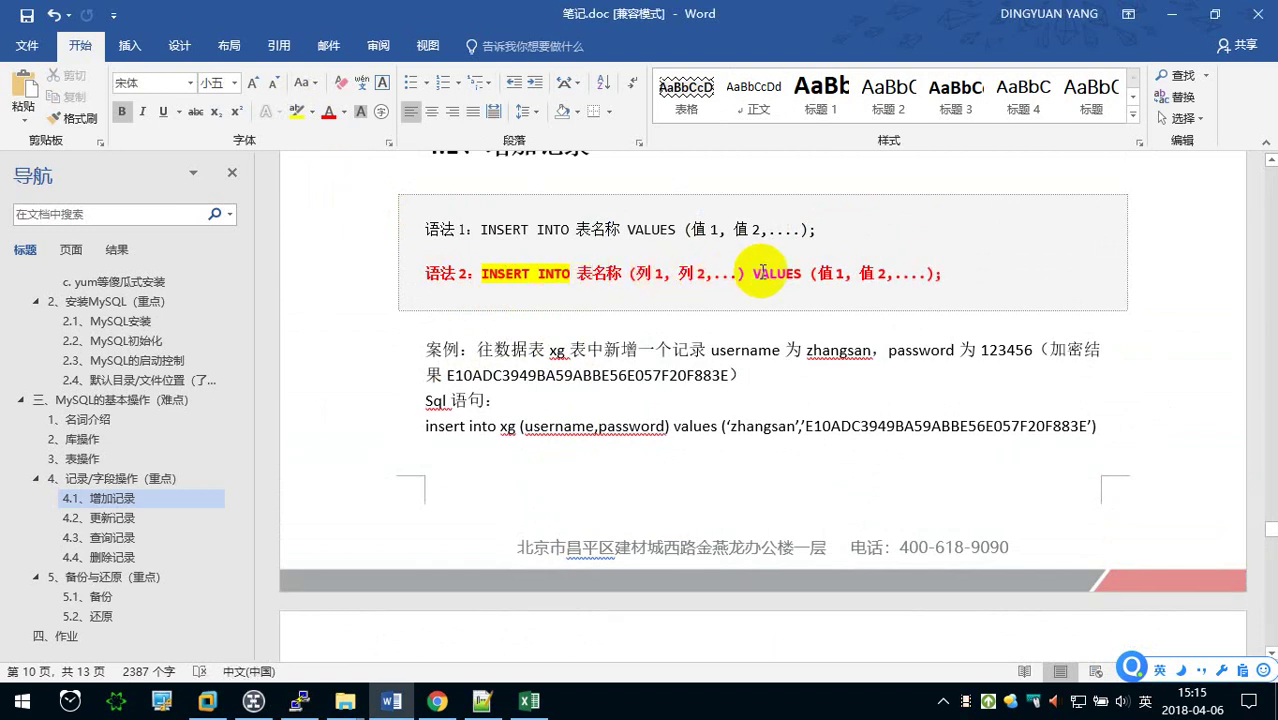
# Step: Put the caret on the line below the mysql result screenshot
pyautogui.scroll(-5, 603, 283)
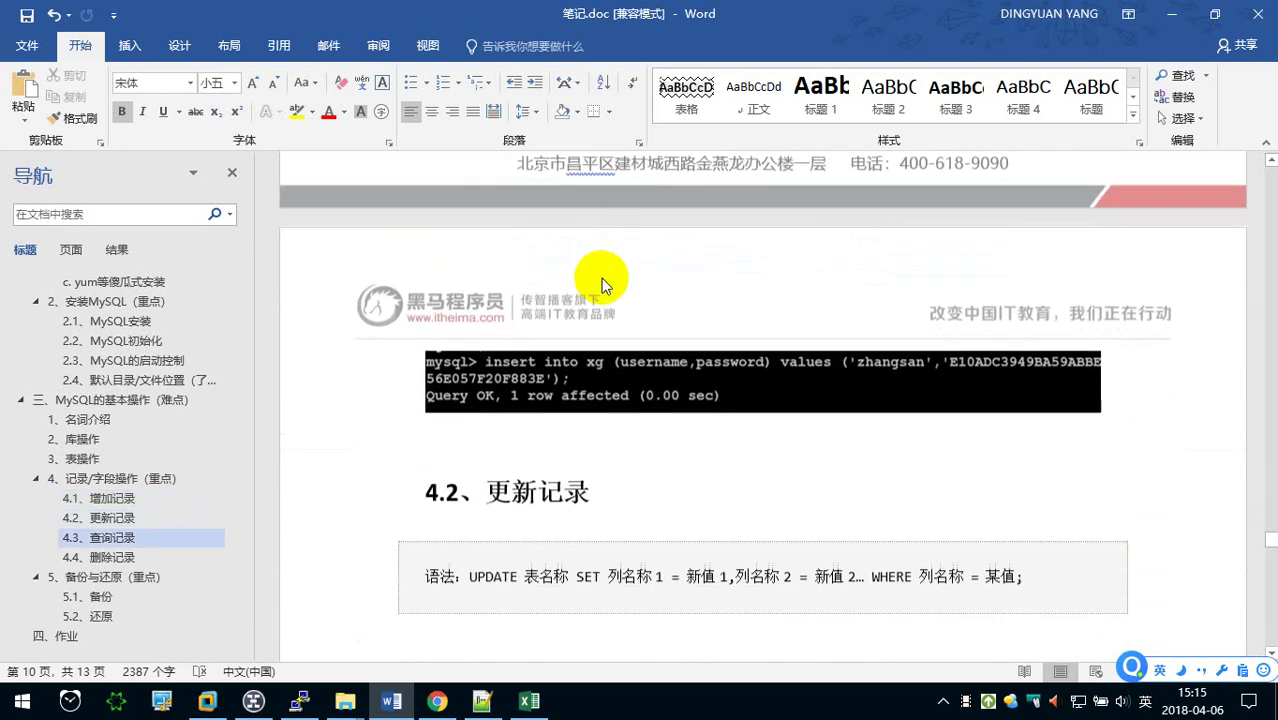
pyautogui.scroll(-2, 560, 285)
pyautogui.click(503, 290)
pyautogui.scroll(5, 574, 321)
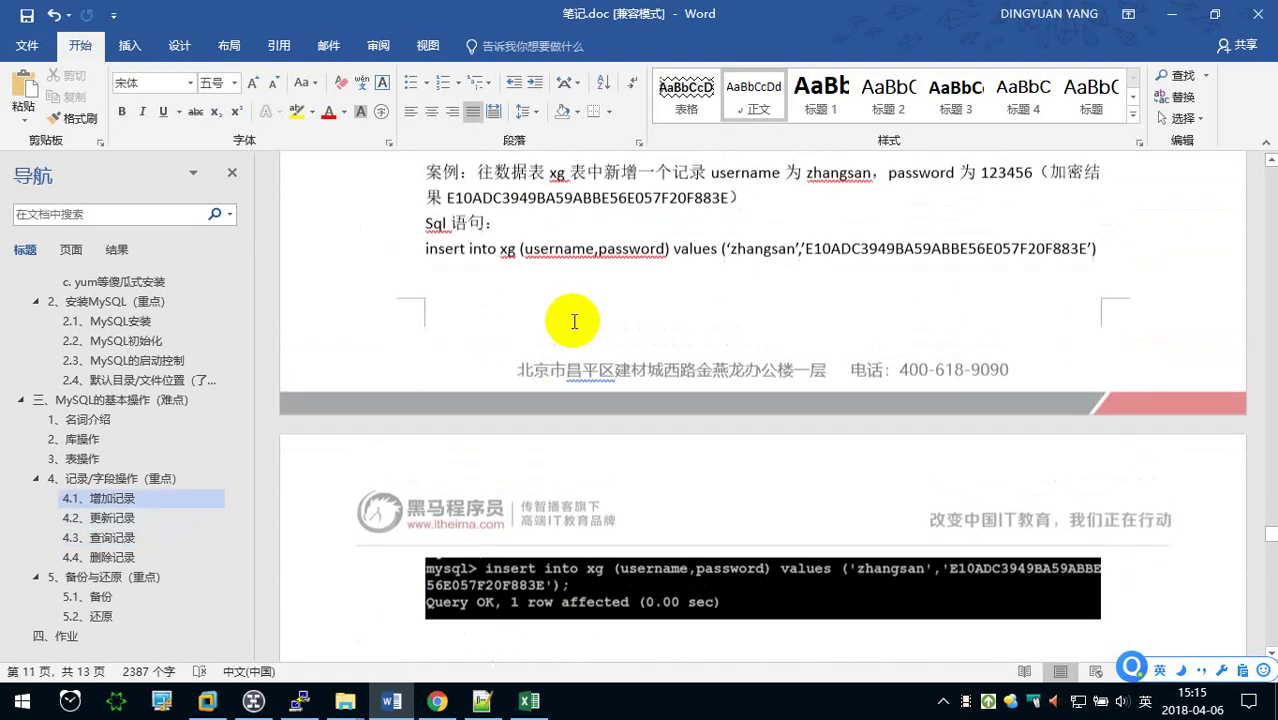
pyautogui.scroll(2, 574, 321)
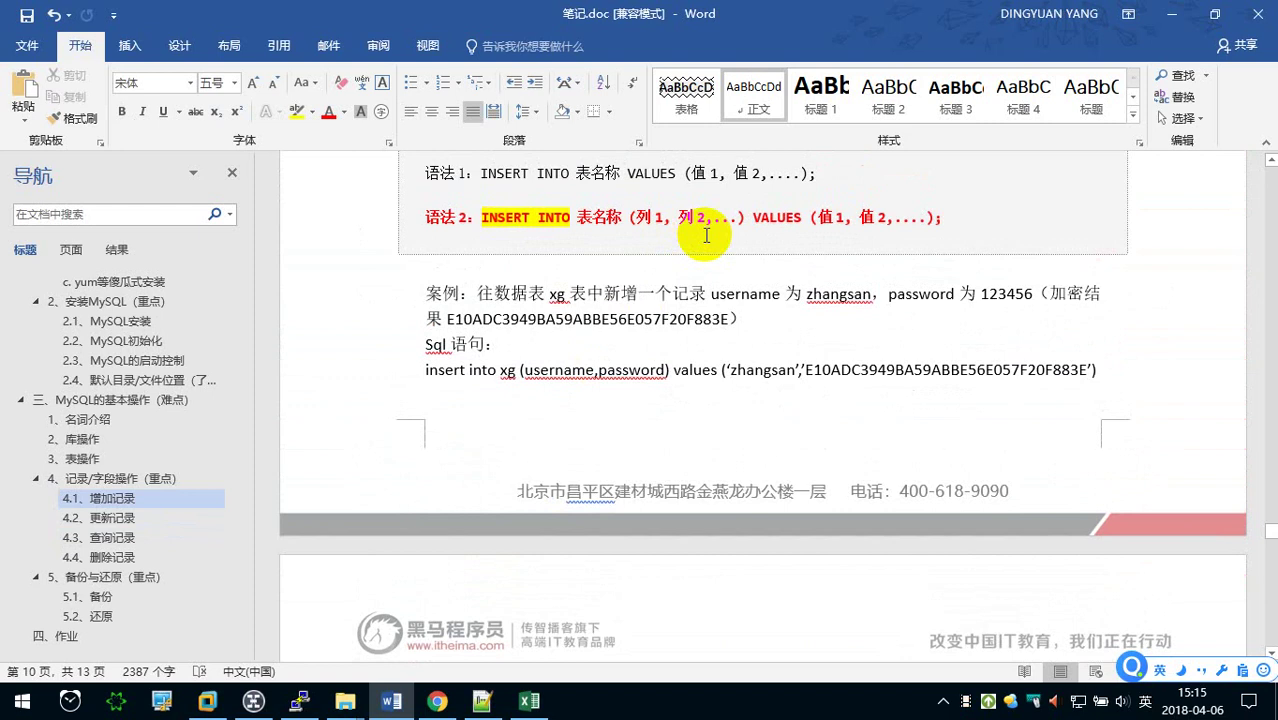
# Step: Type the note 要求前面的列名与值要一一对应。 in Chinese pinyin below the Query OK screenshot
pyautogui.scroll(-2, 706, 235)
pyautogui.write('yaoqi')
pyautogui.press('BackSpace')
pyautogui.press('BackSpace')
pyautogui.press('BackSpace')
pyautogui.press('BackSpace')
pyautogui.press('BackSpace')
pyautogui.press('shift')
pyautogui.write("yao'qiu")
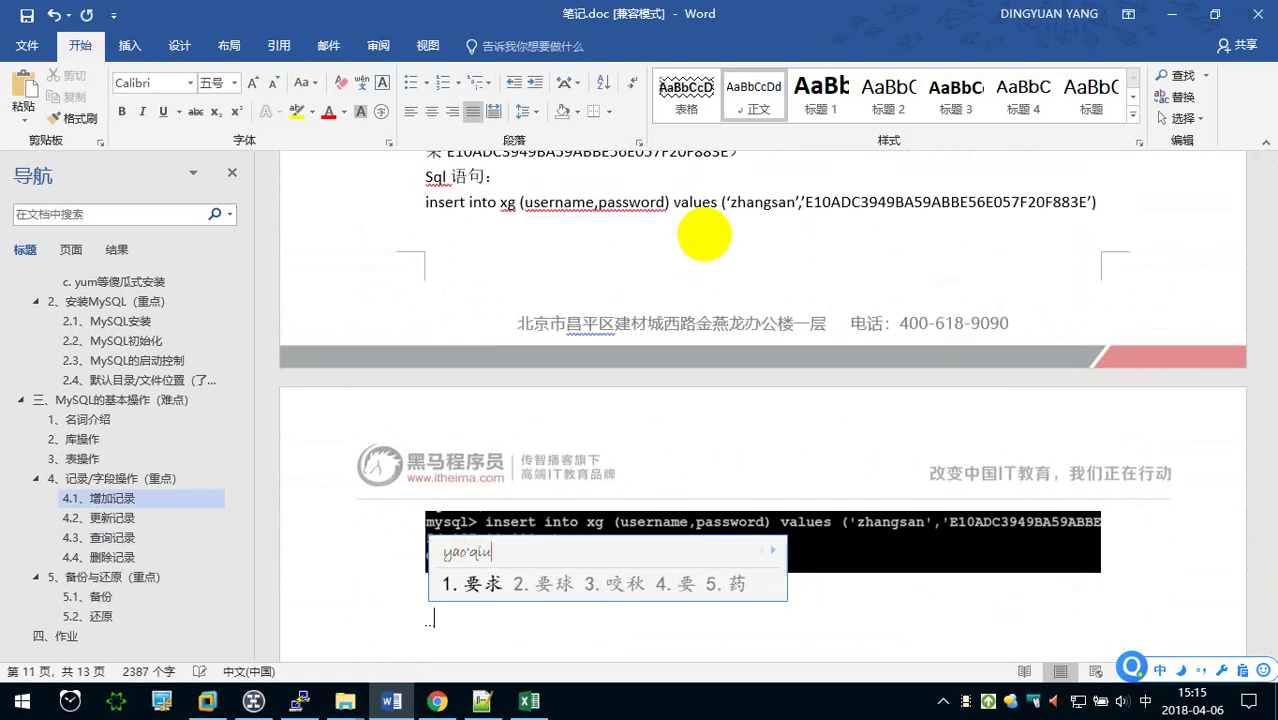
pyautogui.press('space')
pyautogui.write('qianmian')
pyautogui.press('space')
pyautogui.write('de liem')
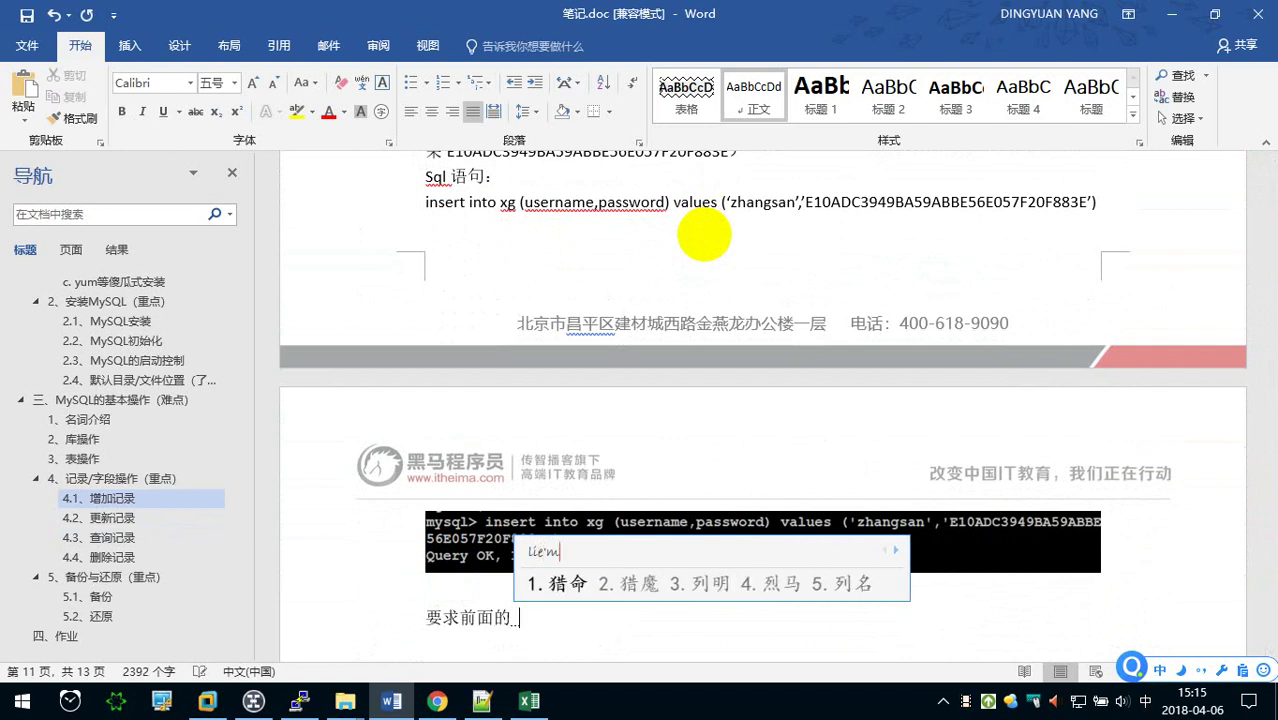
pyautogui.write('ing')
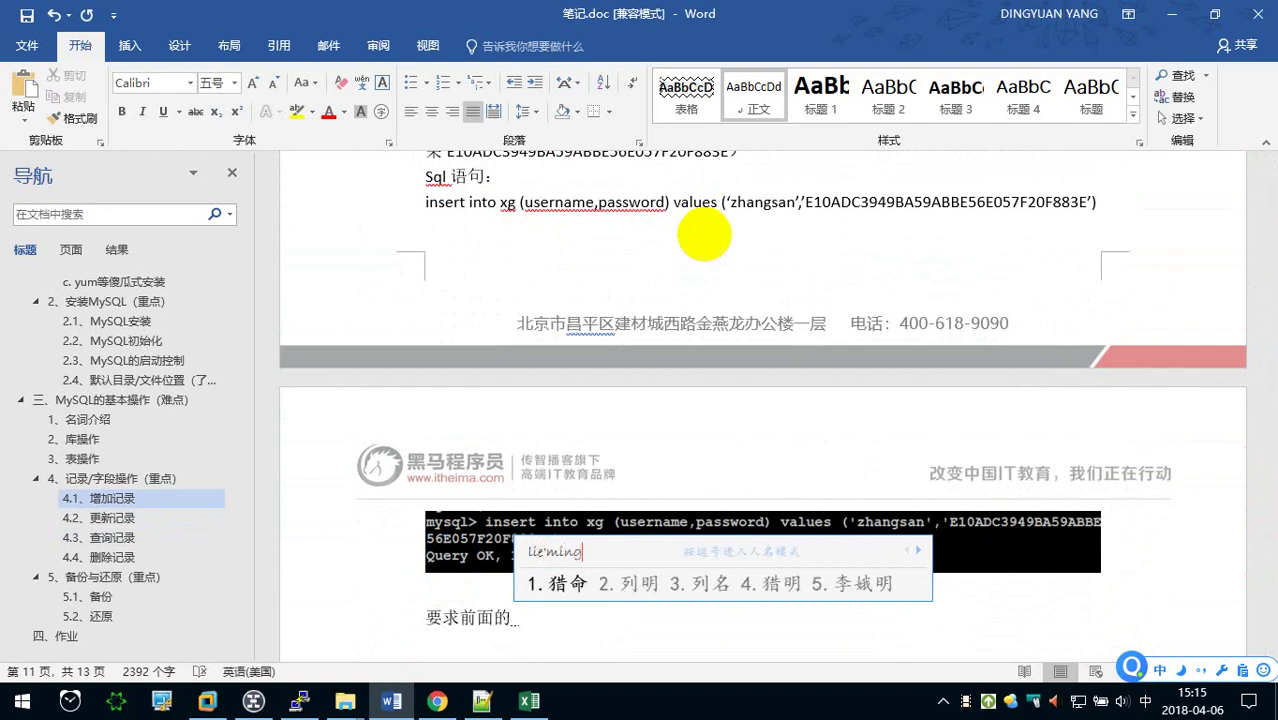
pyautogui.write('2ming')
pyautogui.press('space')
pyautogui.write('yu')
pyautogui.press('space')
pyautogui.write("zi'd")
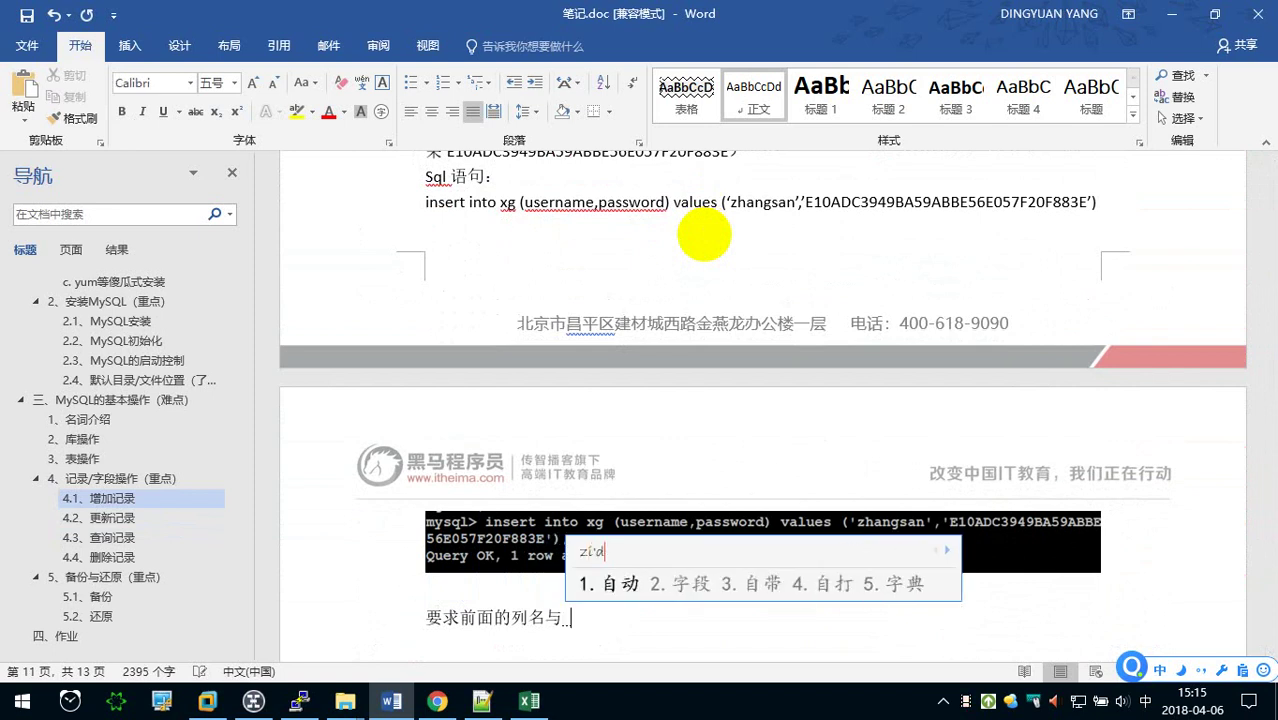
pyautogui.press('BackSpace')
pyautogui.press('BackSpace')
pyautogui.write('zhi')
pyautogui.press('space')
pyautogui.write('yao')
pyautogui.press('space')
pyautogui.write('y')
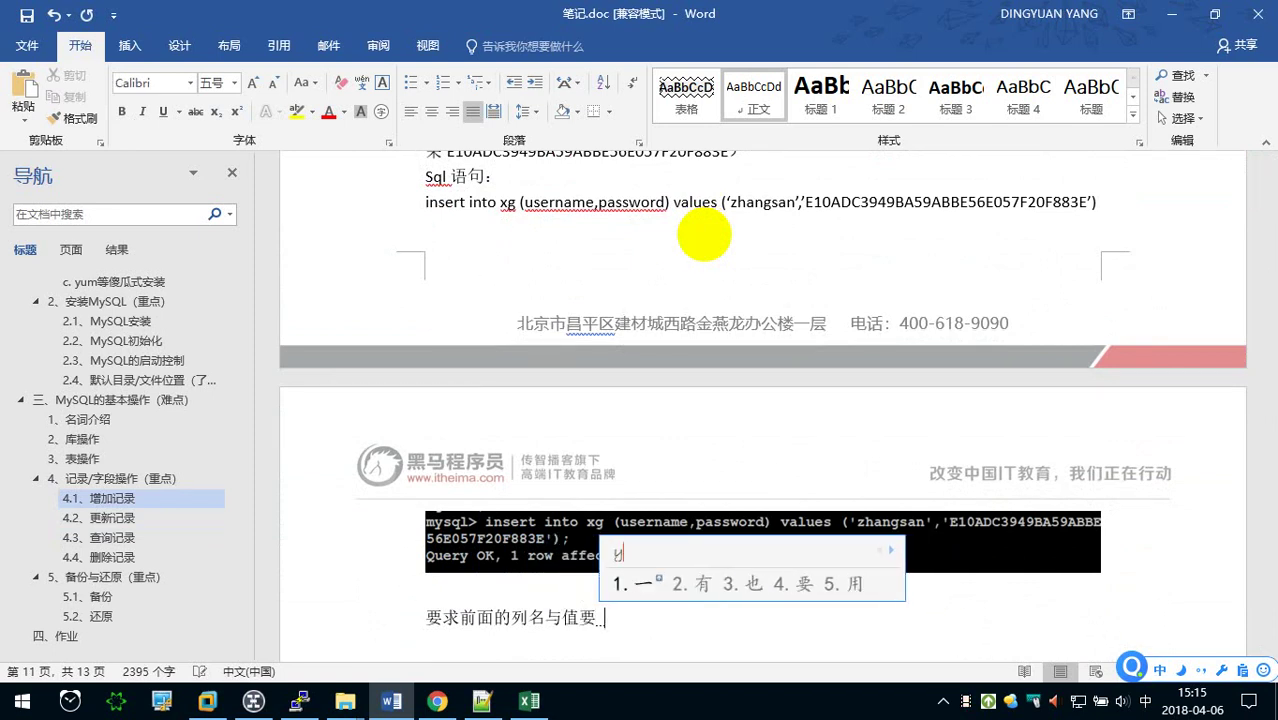
pyautogui.write("i'yi'dui'y")
pyautogui.press('space')
pyautogui.write('。')
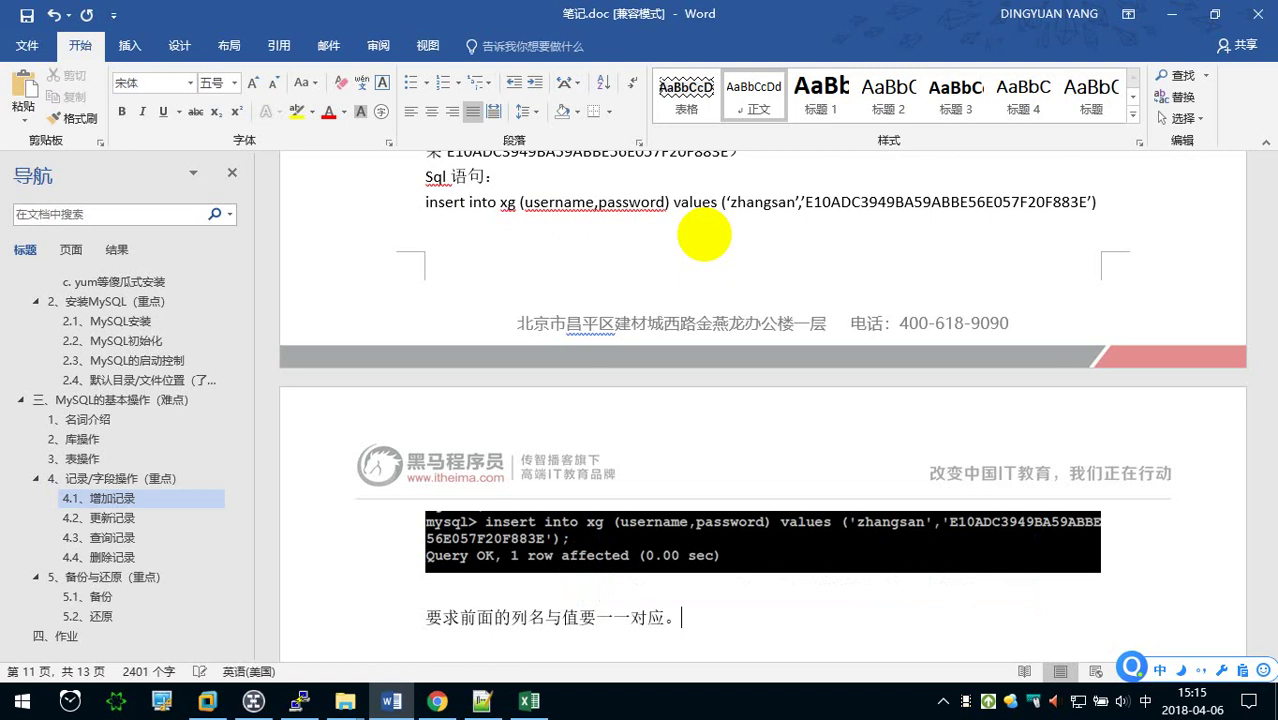
pyautogui.scroll(-4, 690, 232)
# Step: Scroll down to the 4.3 查询记录 heading, selecting 查询, to show its SELECT syntax box
pyautogui.scroll(-1, 674, 229)
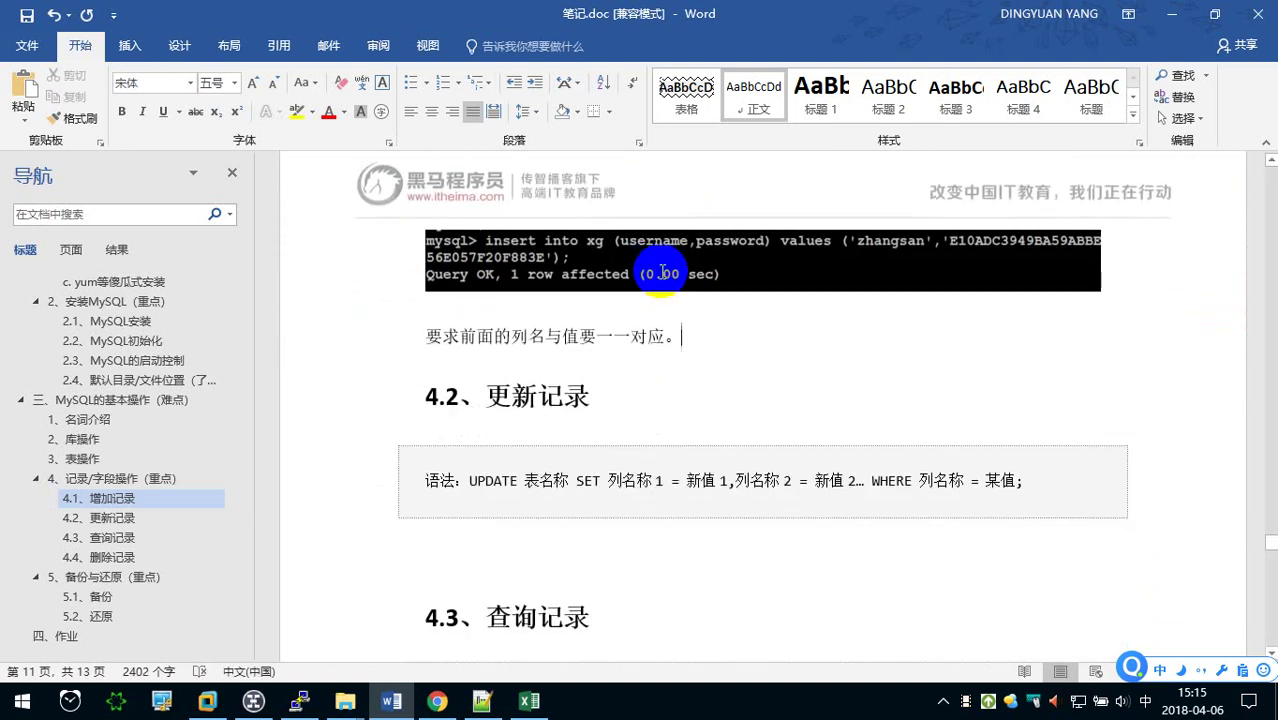
pyautogui.scroll(-2, 658, 276)
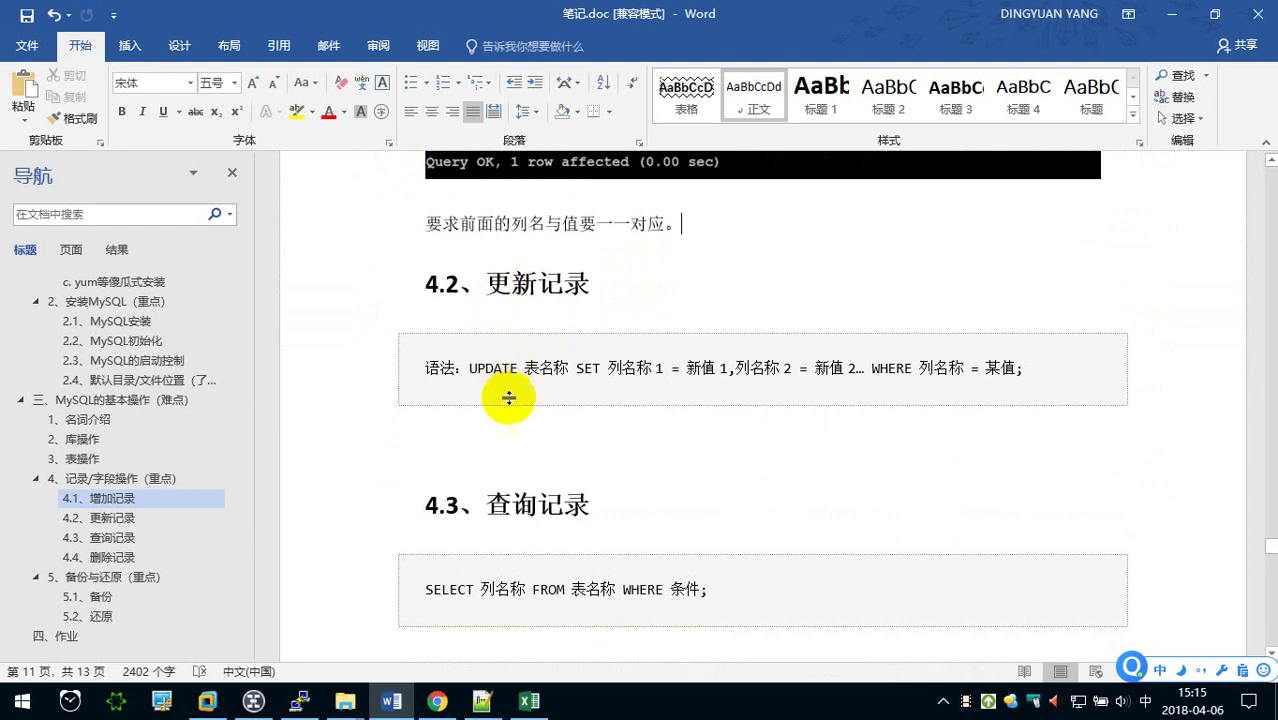
pyautogui.scroll(-1, 506, 420)
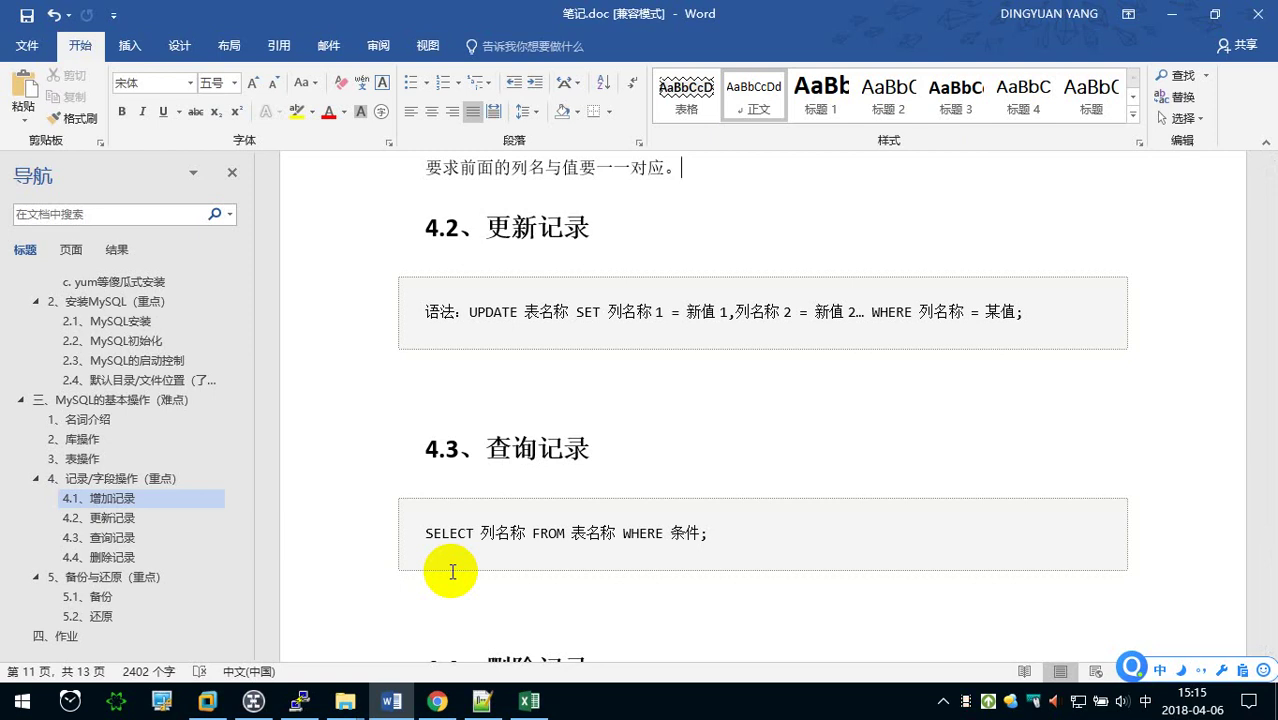
pyautogui.moveTo(505, 284)
pyautogui.moveTo(490, 229)
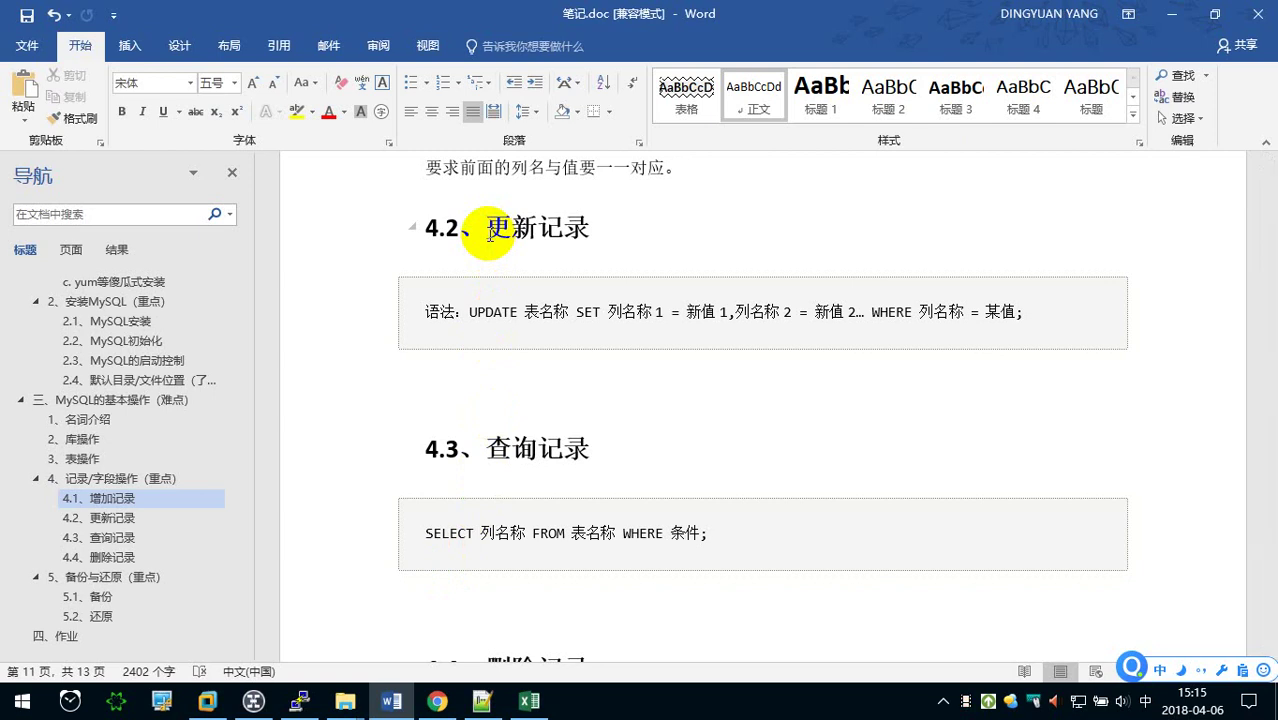
pyautogui.doubleClick(510, 448)
pyautogui.scroll(-1, 510, 448)
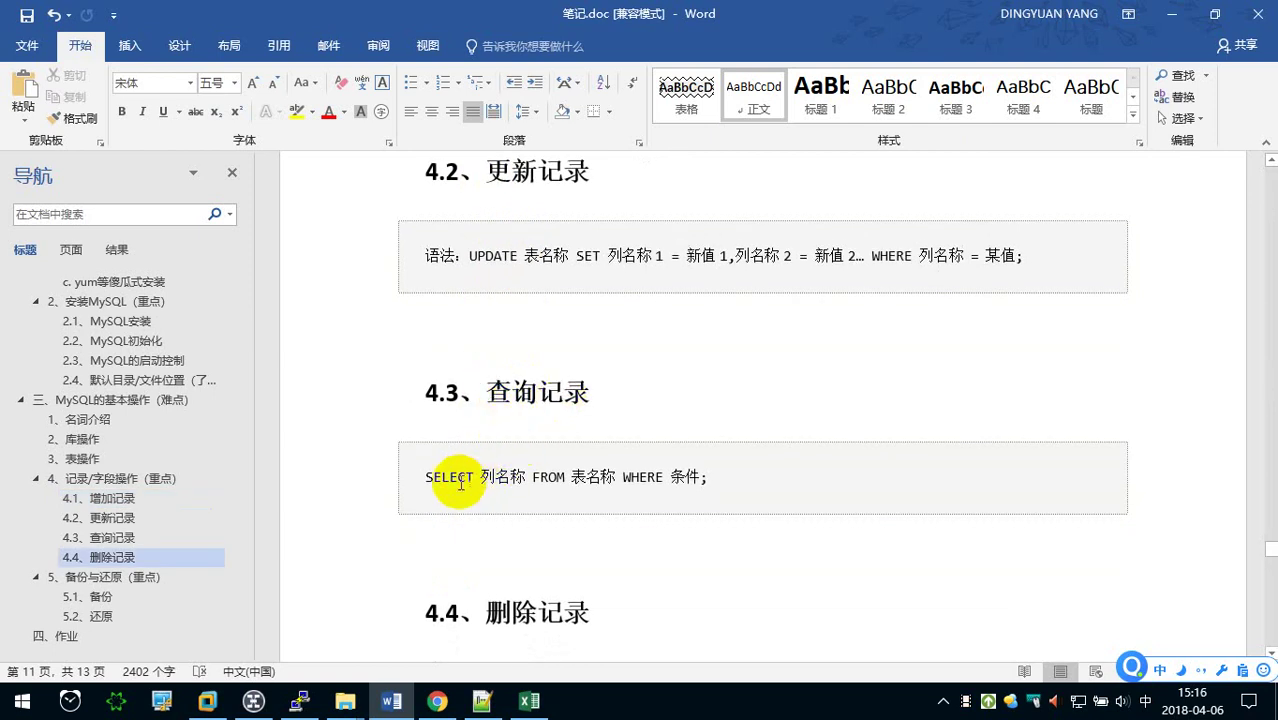
# Step: Make the keyword SELECT bold with a yellow highlight
pyautogui.click(424, 476)
pyautogui.moveTo(424, 476); pyautogui.dragTo(474, 476)
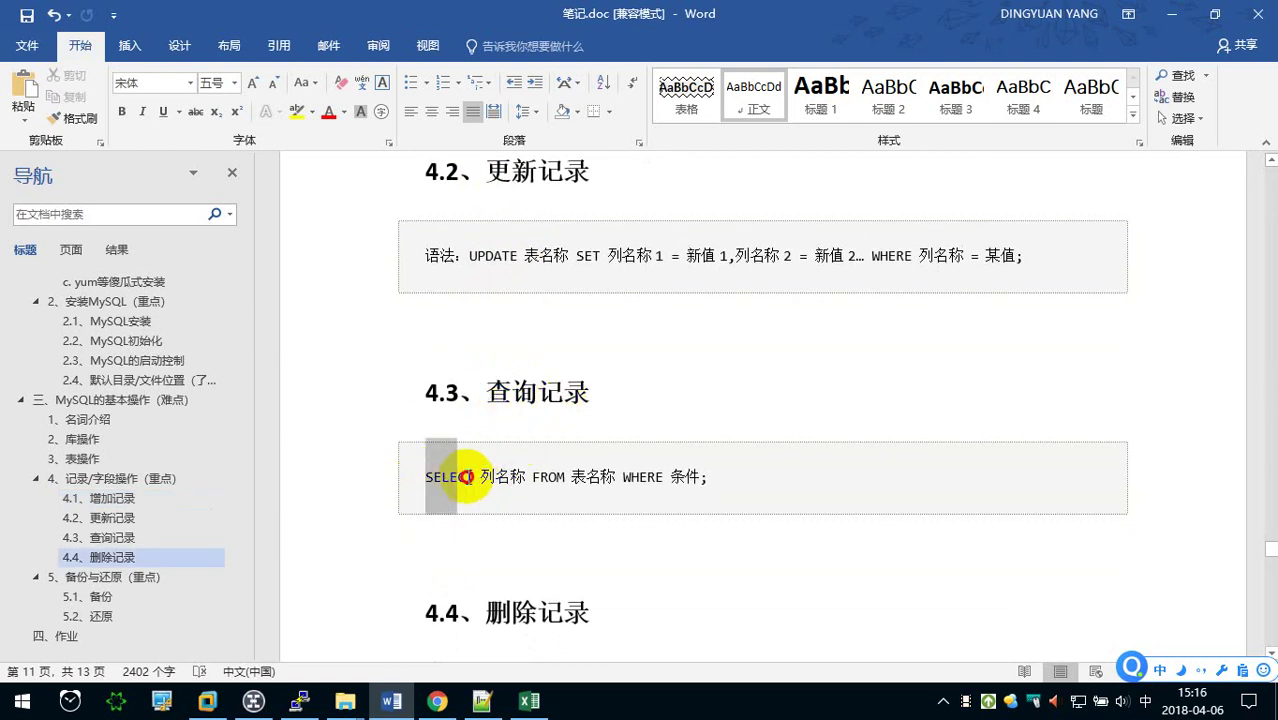
pyautogui.click(121, 111)
pyautogui.click(296, 111)
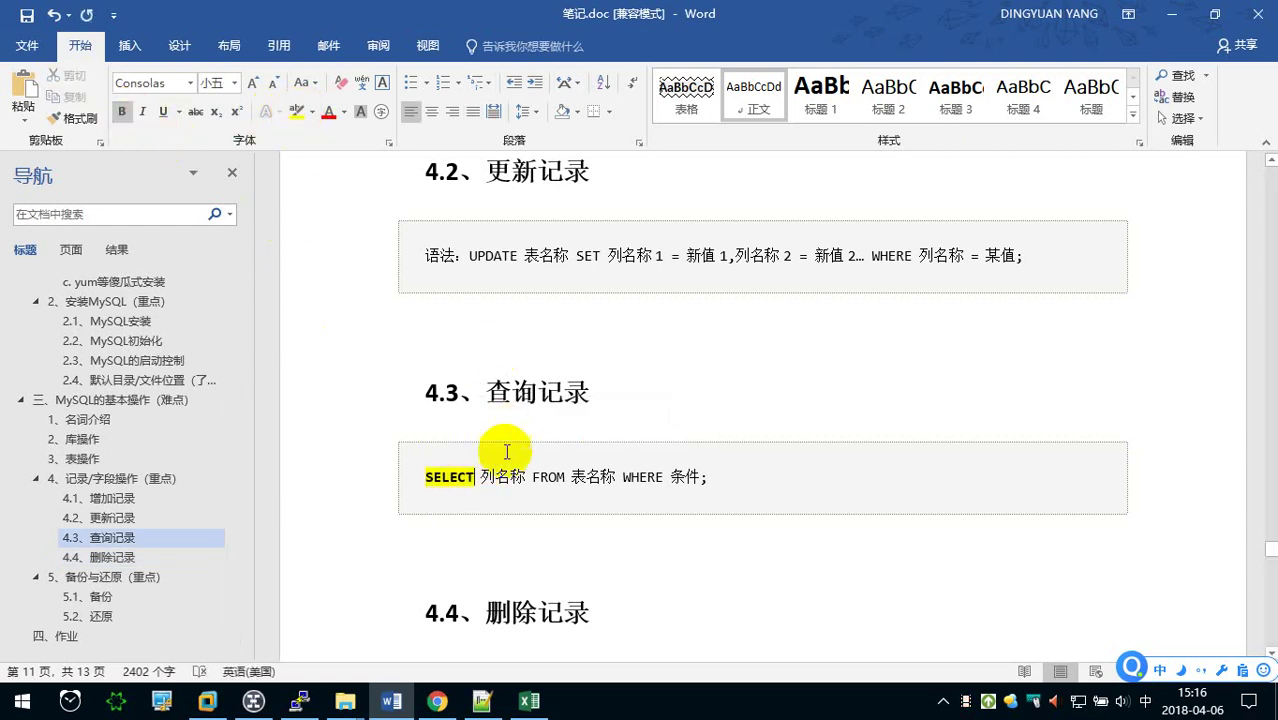
pyautogui.click(478, 474)
# Step: Change the column placeholder to 列名称1,列名称2… and add a new line after the semicolon
pyautogui.moveTo(480, 476); pyautogui.dragTo(523, 478)
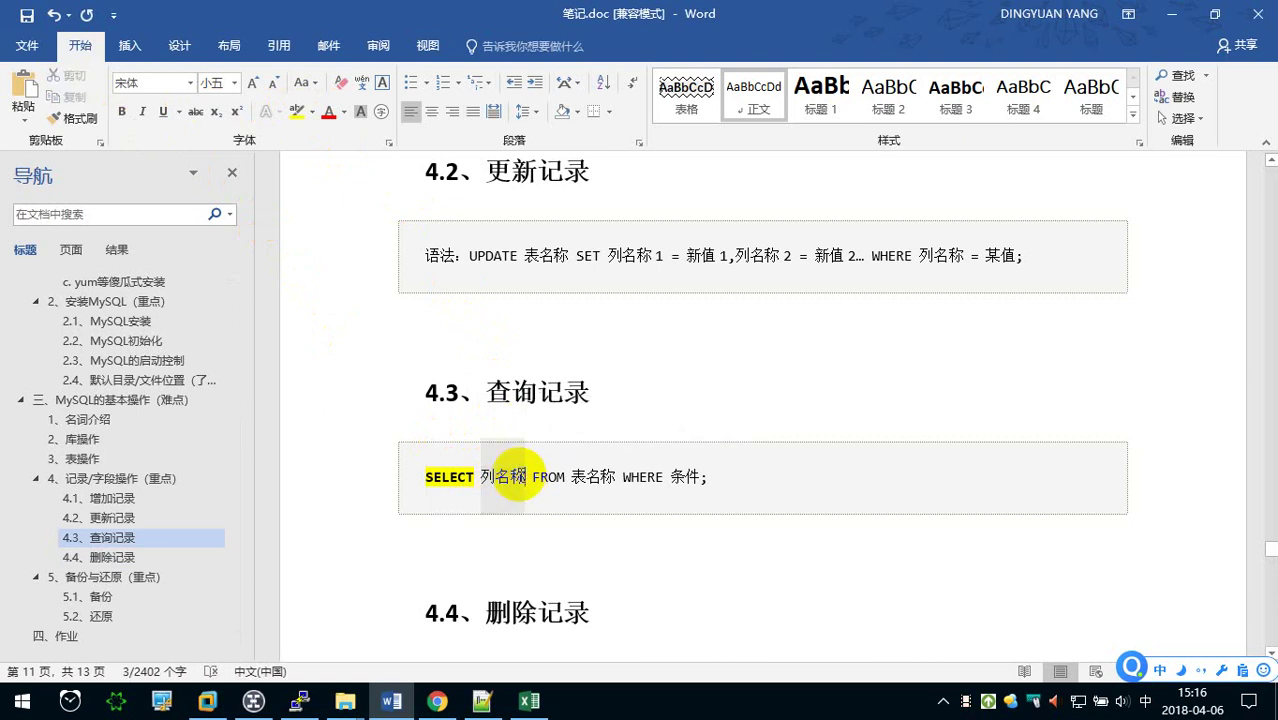
pyautogui.click(533, 510)
pyautogui.press('shift')
pyautogui.write(',')
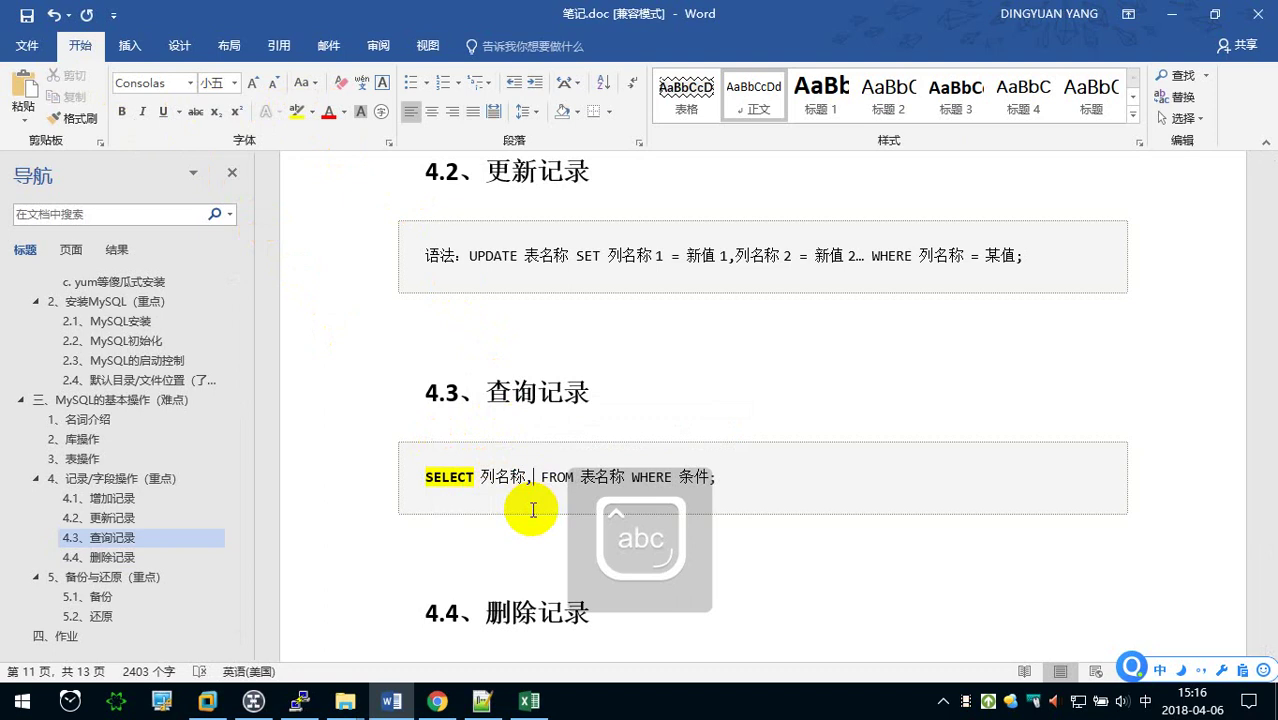
pyautogui.write('liem')
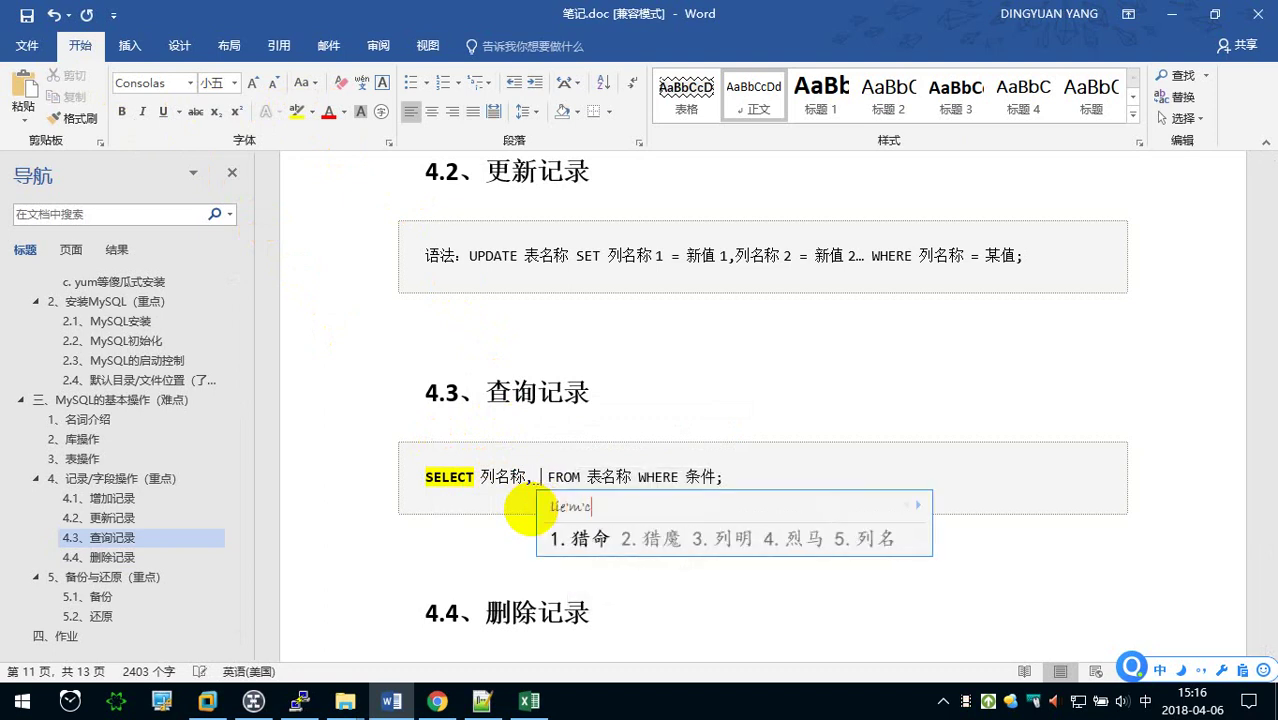
pyautogui.write('ing')
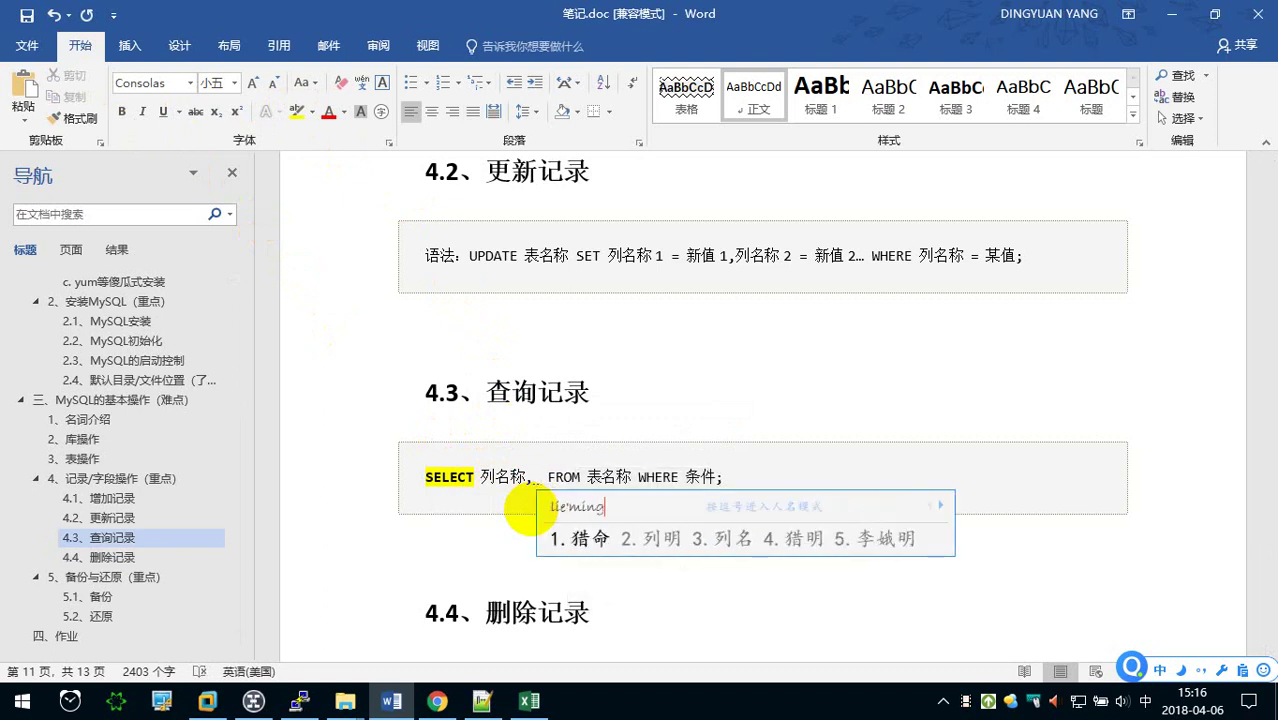
pyautogui.write('3cheng')
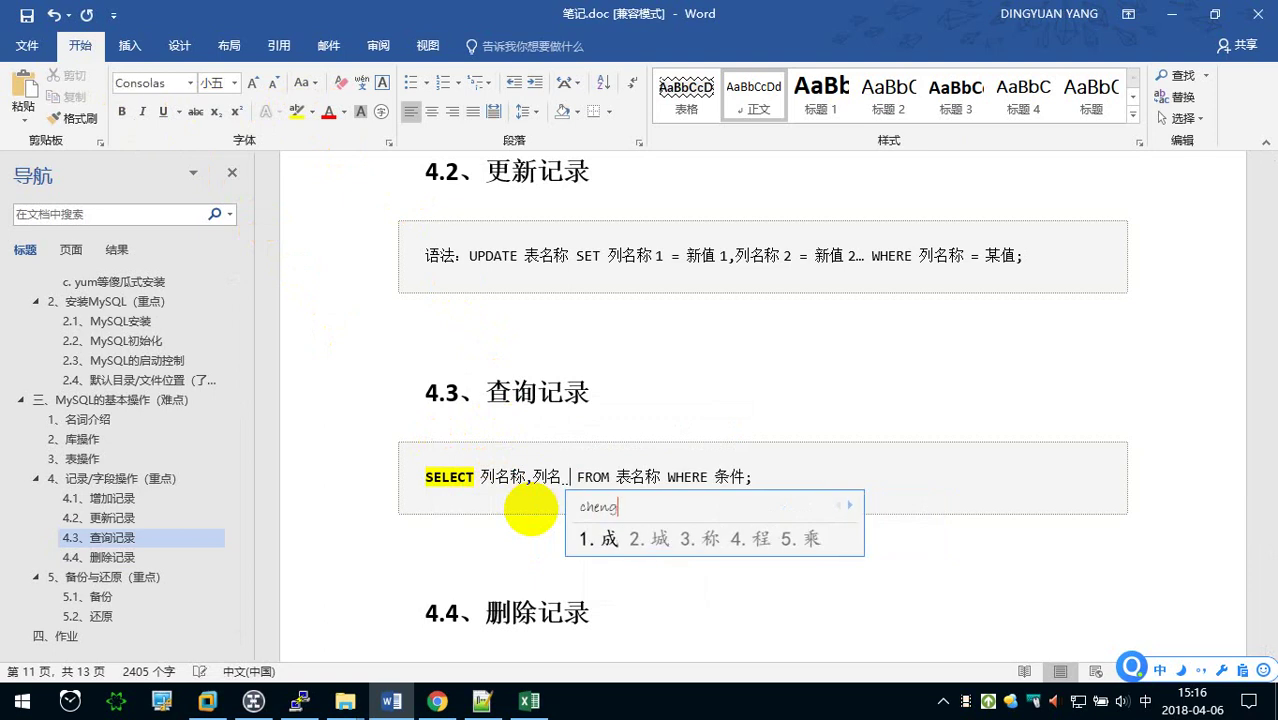
pyautogui.write('3')
pyautogui.write('2')
pyautogui.press('Left')
pyautogui.press('Left')
pyautogui.press('Left')
pyautogui.write('1')
pyautogui.press('Right')
pyautogui.press('Right')
pyautogui.press('Right')
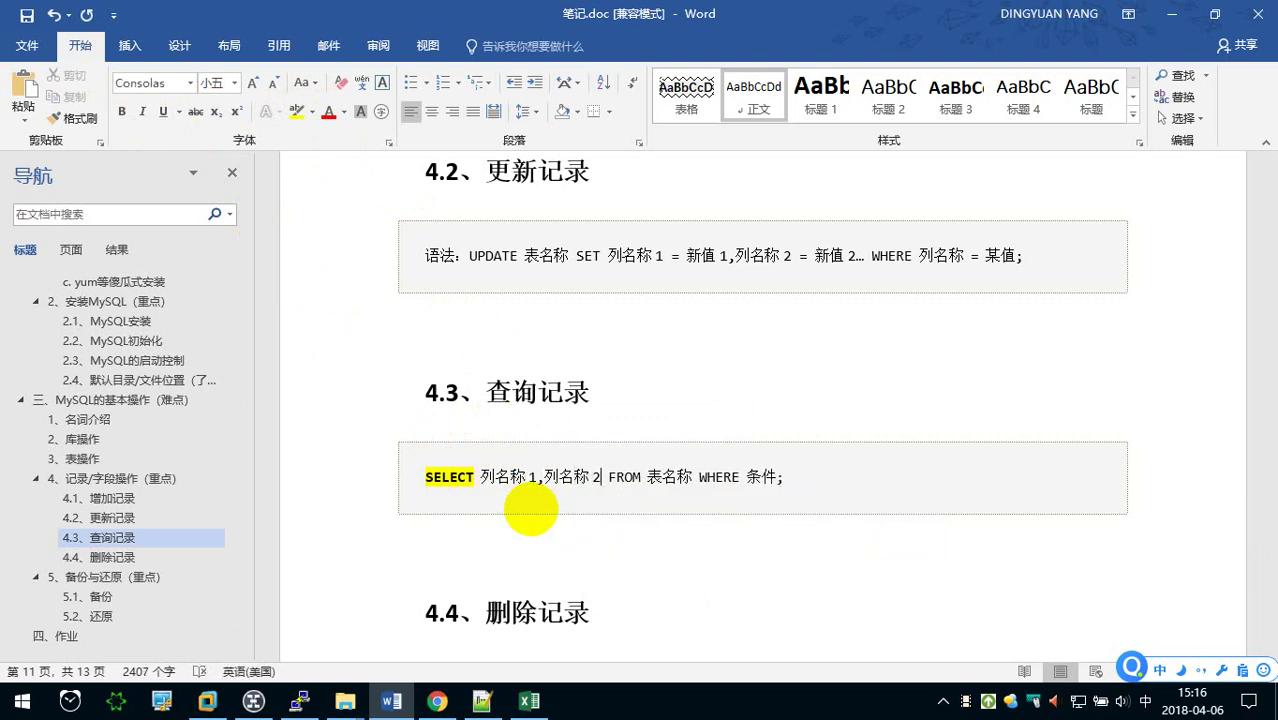
pyautogui.press('shift')
pyautogui.write('...')
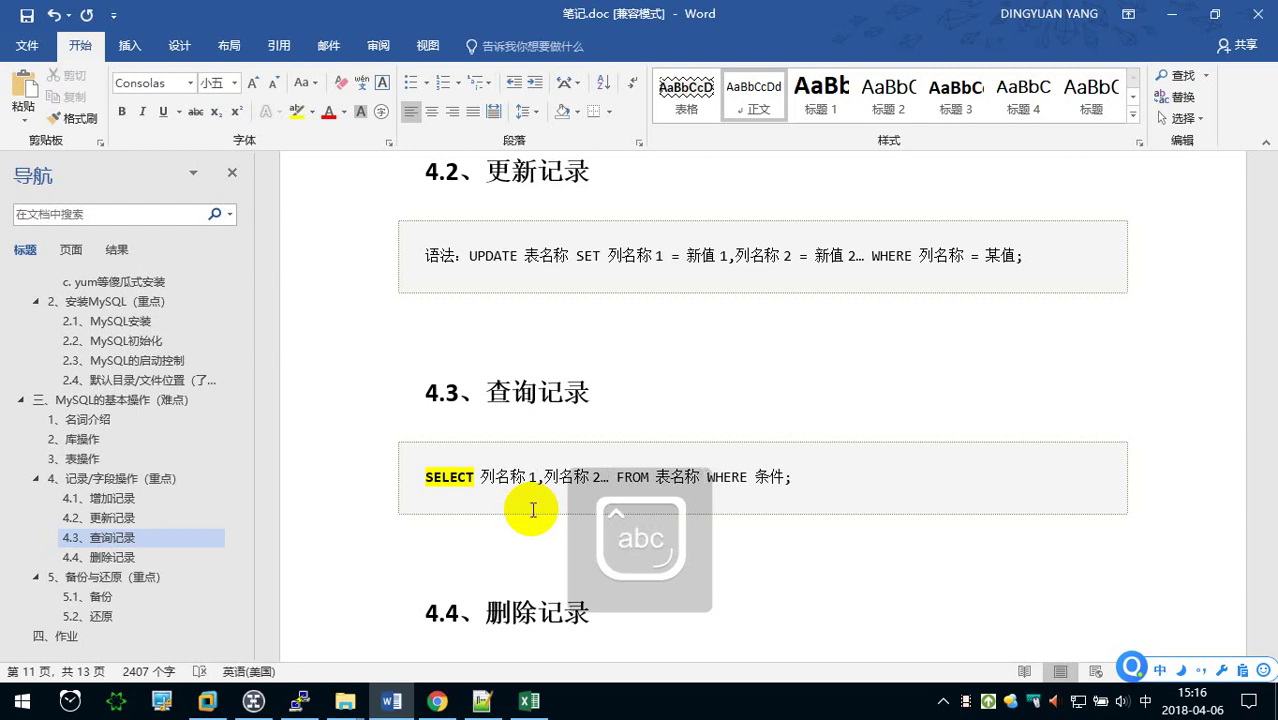
pyautogui.click(807, 479)
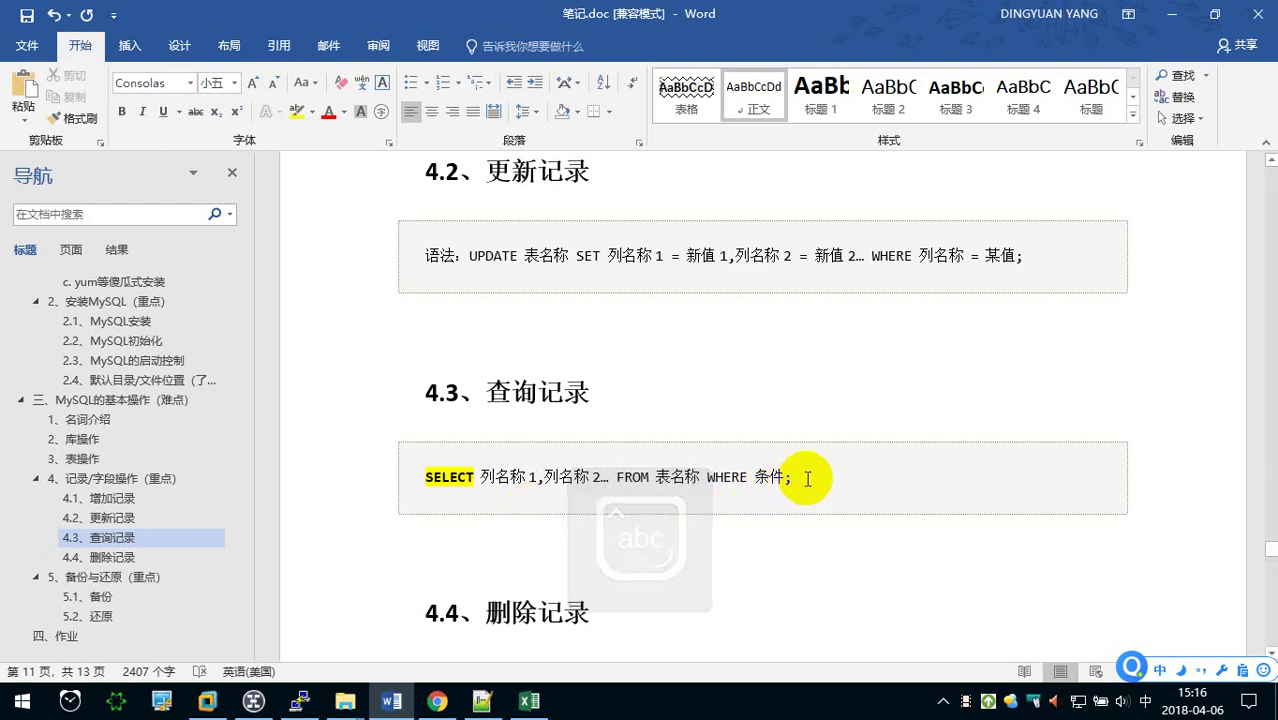
pyautogui.press('Return')
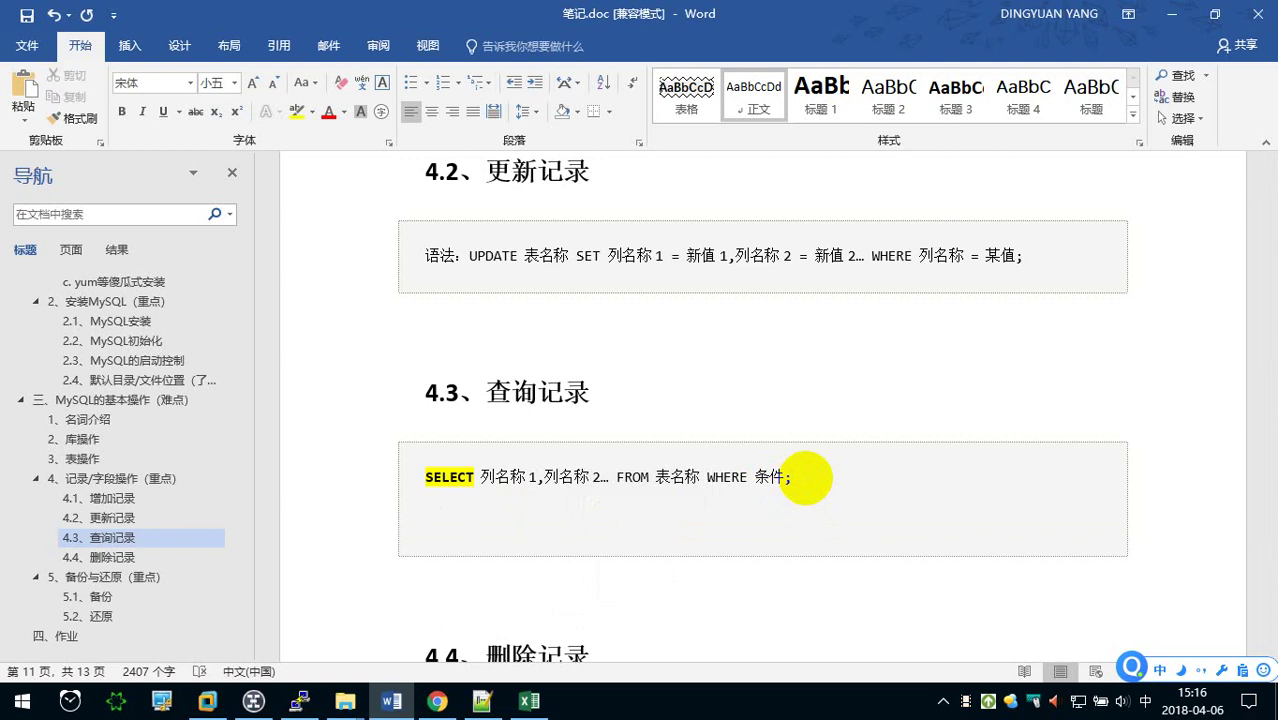
# Step: Type the second syntax line 'SELECT * FROM 表名称 WHERE 条件;' for selecting all columns
pyautogui.press('shift')
pyautogui.write('SELECT ')
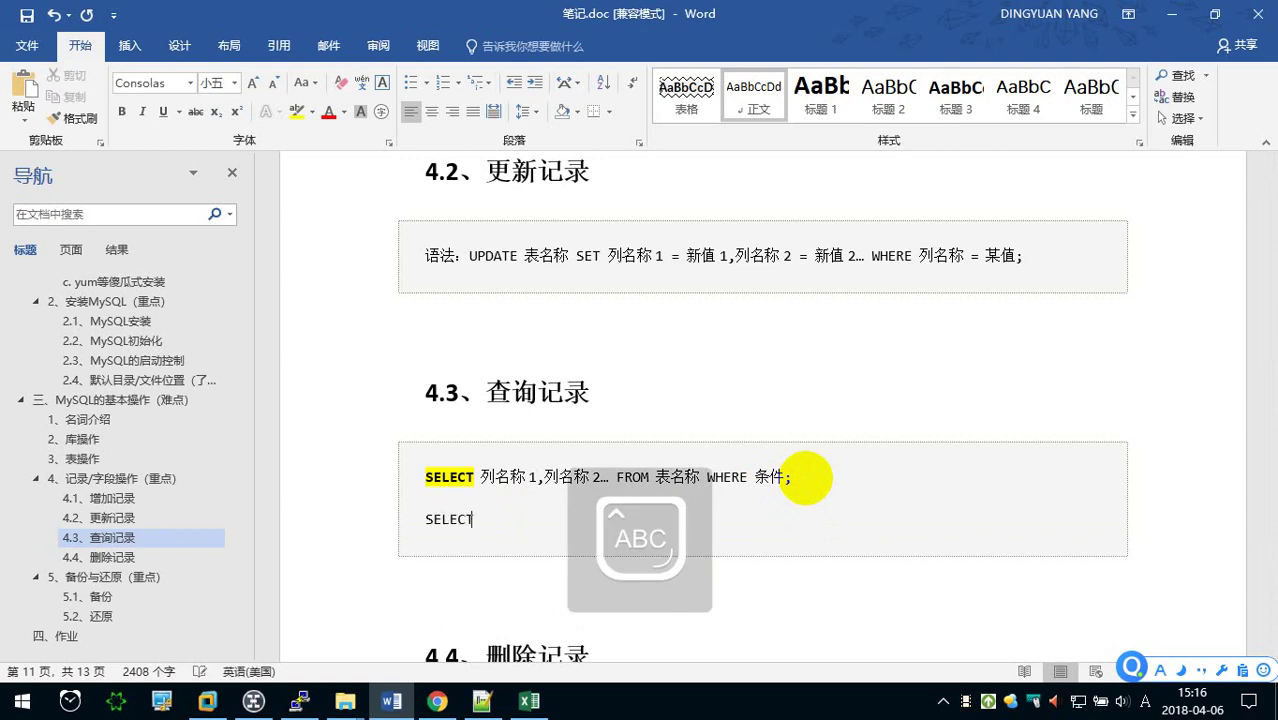
pyautogui.write('* FROM')
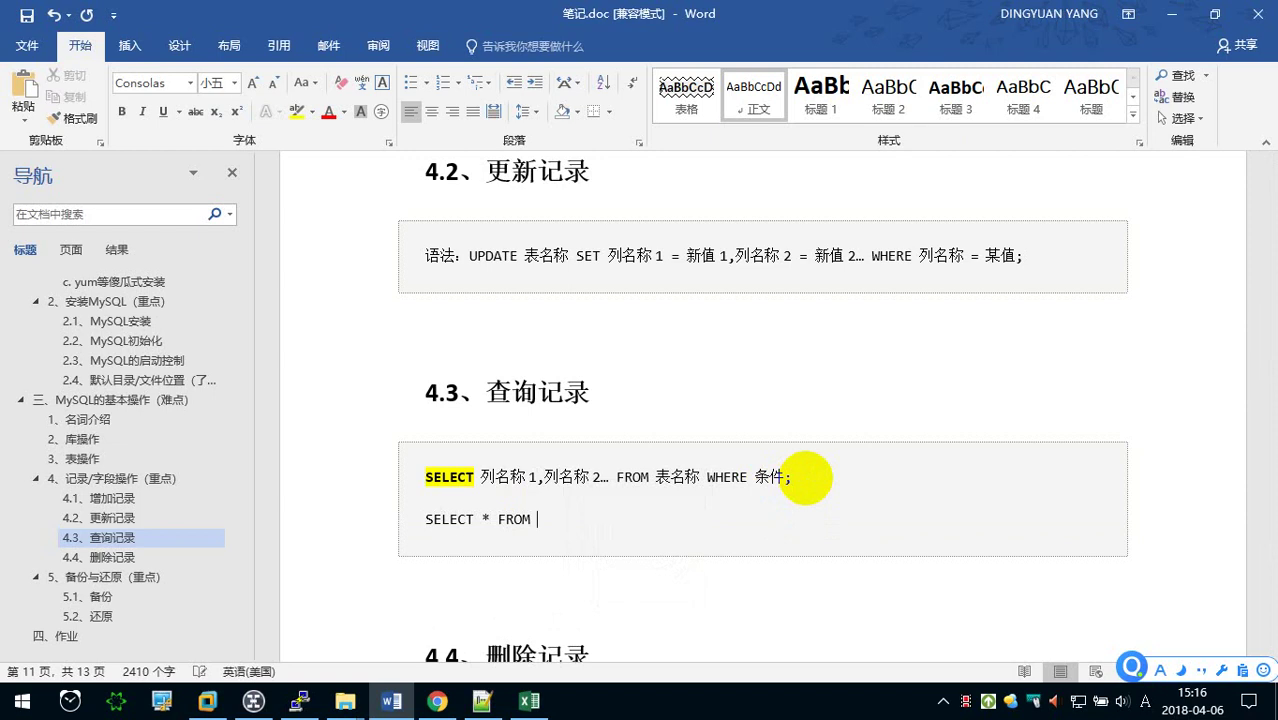
pyautogui.press('shift')
pyautogui.write("biao'm'c")
pyautogui.press('BackSpace')
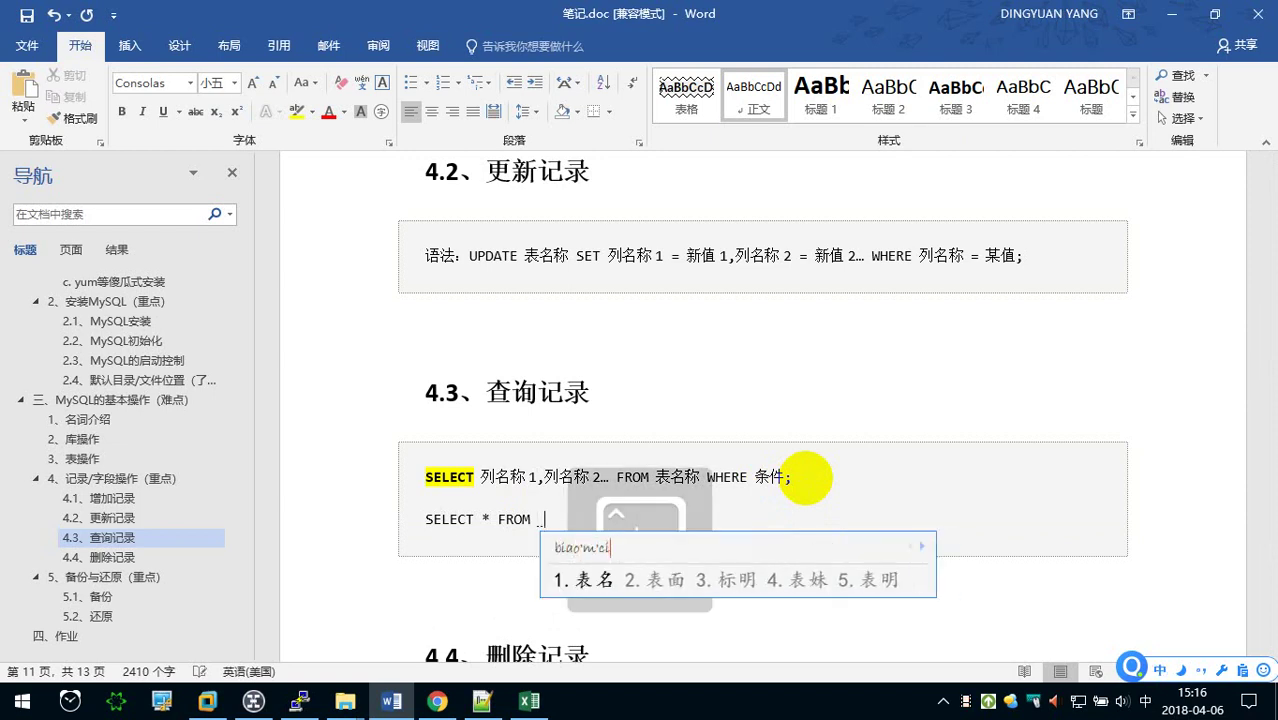
pyautogui.write('ingchen')
pyautogui.write('g')
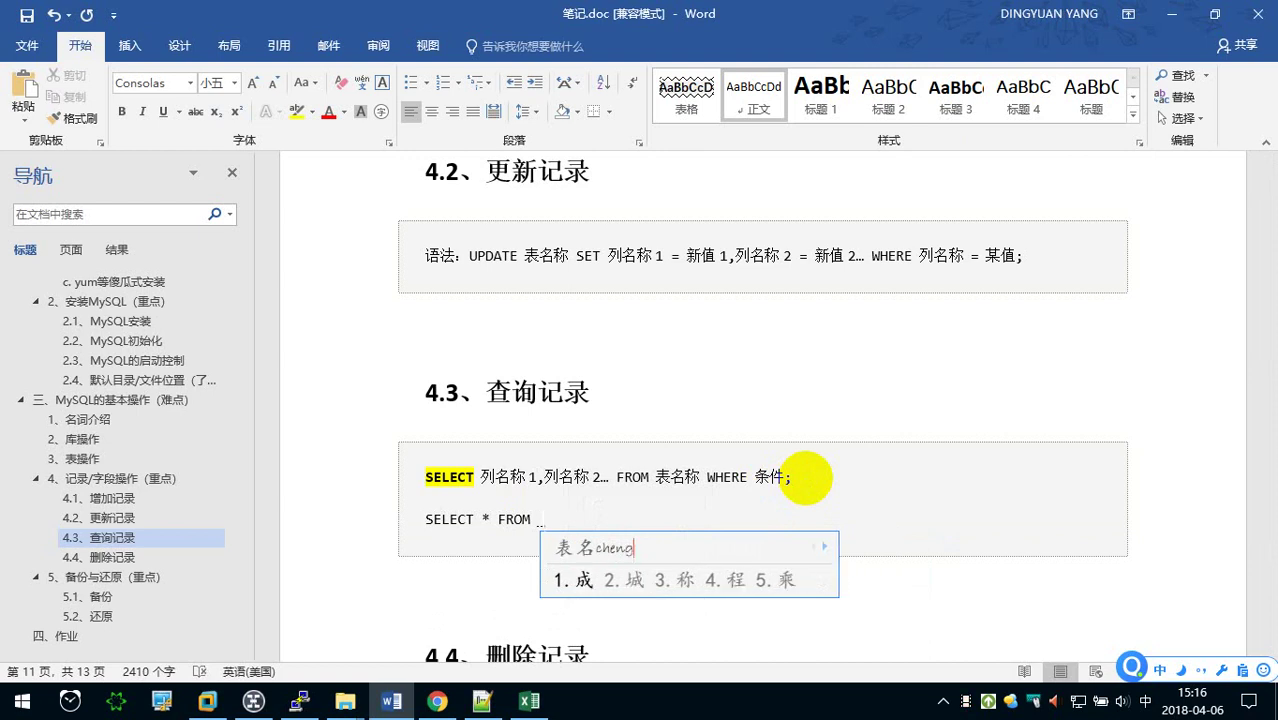
pyautogui.write('3')
pyautogui.press('shift')
pyautogui.write('RE')
pyautogui.press('capslock')
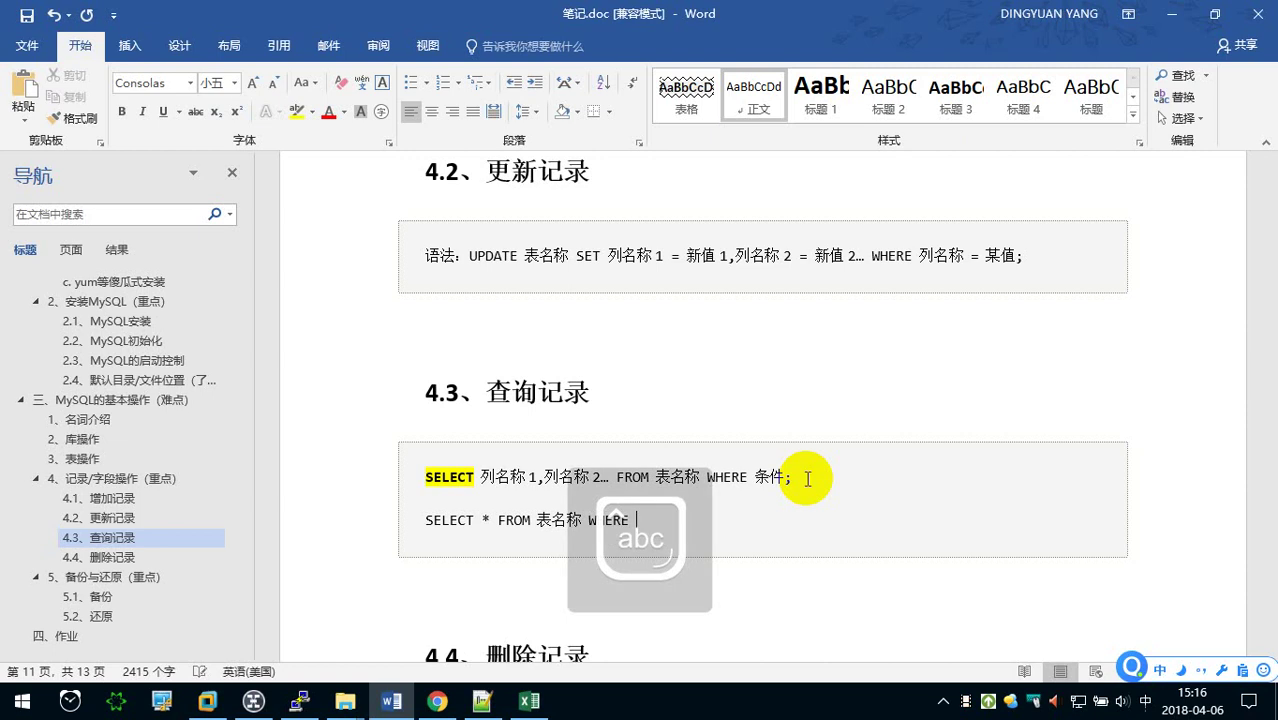
pyautogui.write('tiaojian')
pyautogui.press('space')
pyautogui.write(';')
pyautogui.scroll(-2, 570, 463)
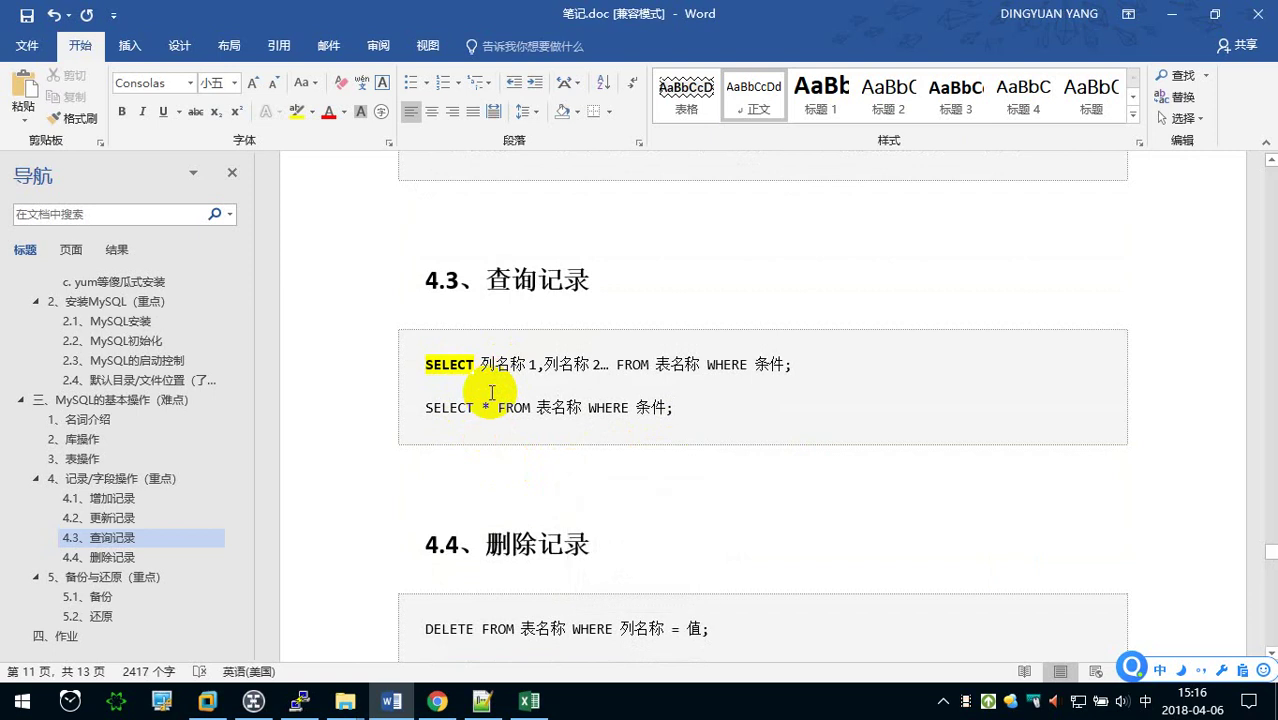
pyautogui.moveTo(479, 364); pyautogui.dragTo(593, 360)
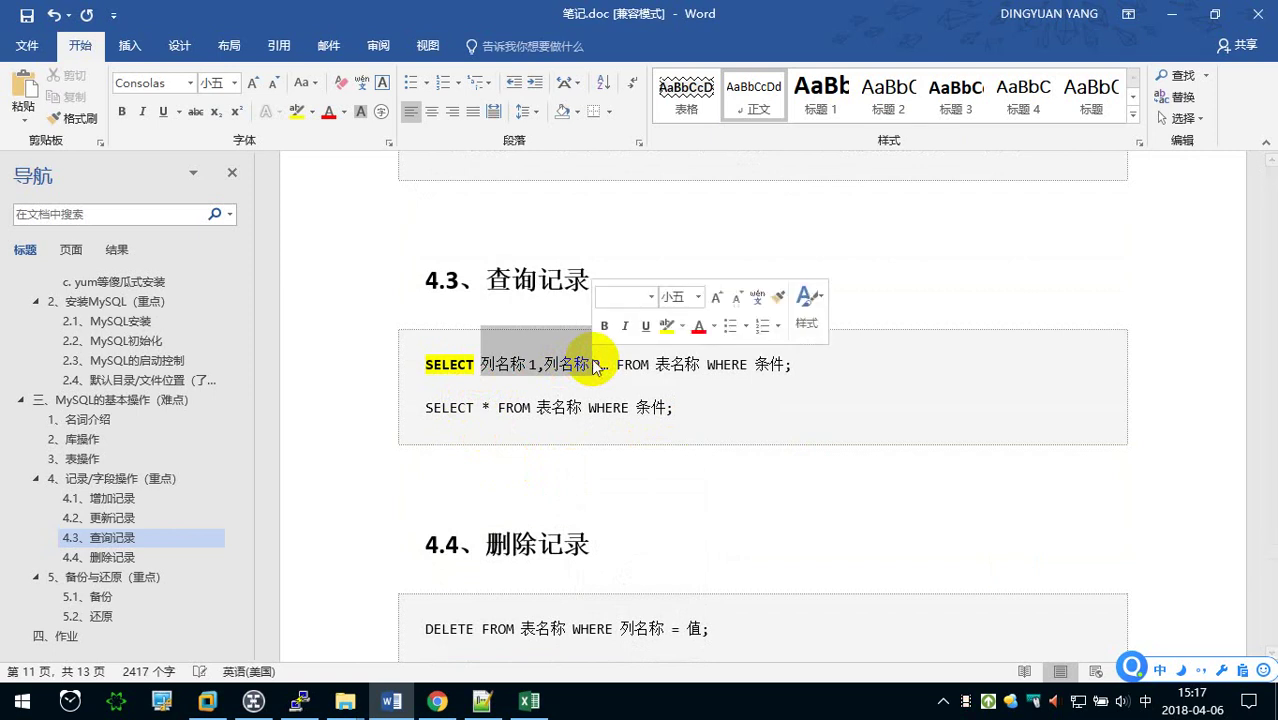
pyautogui.moveTo(590, 362); pyautogui.dragTo(491, 401)
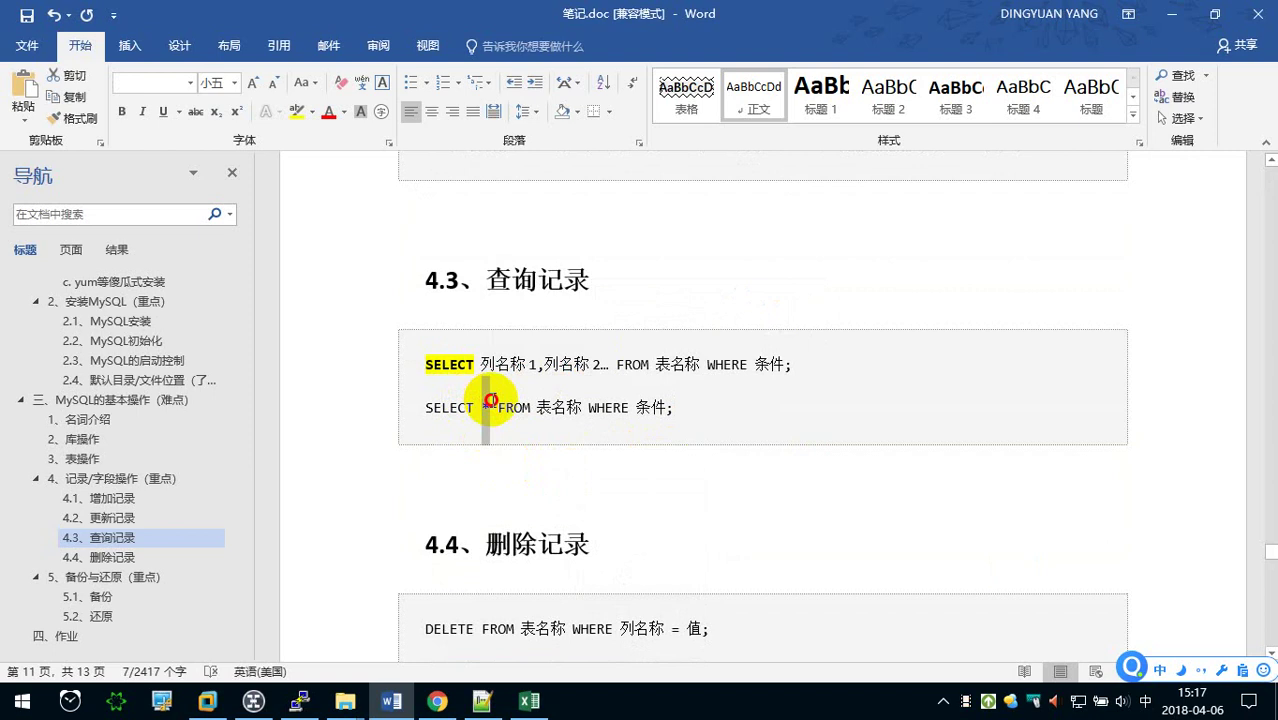
pyautogui.moveTo(491, 400); pyautogui.dragTo(488, 404)
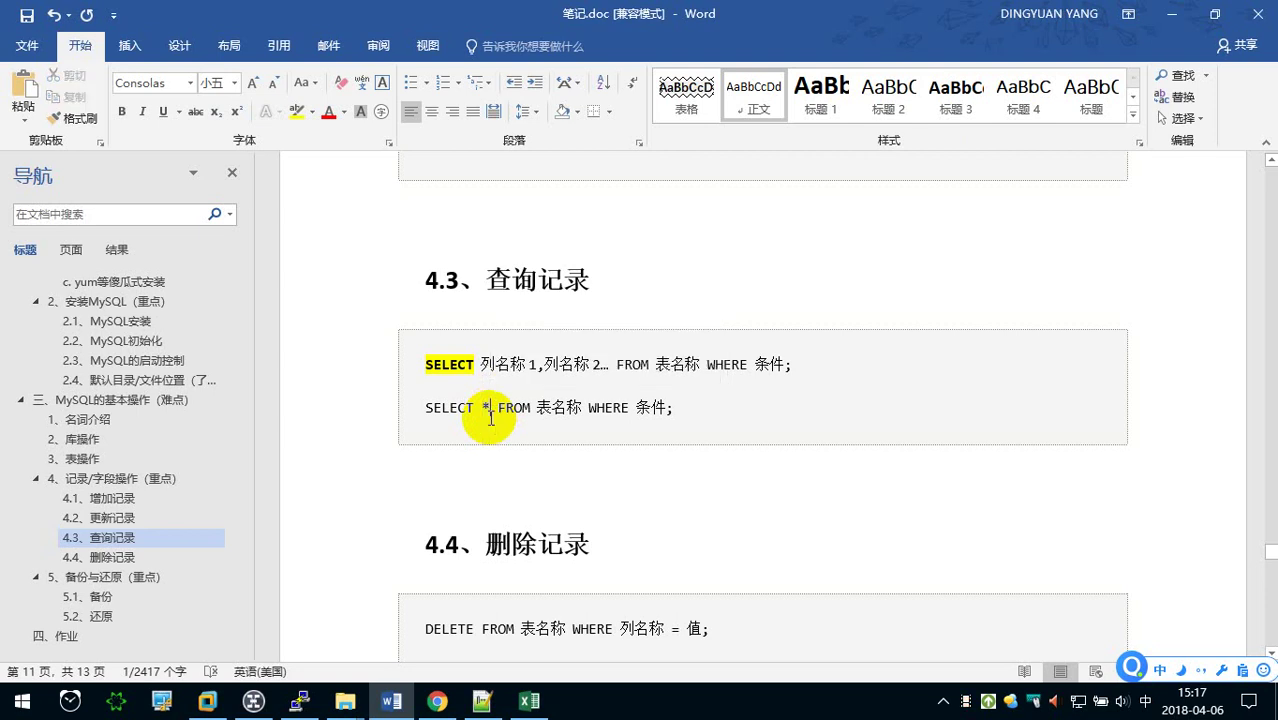
pyautogui.moveTo(427, 407); pyautogui.dragTo(668, 407)
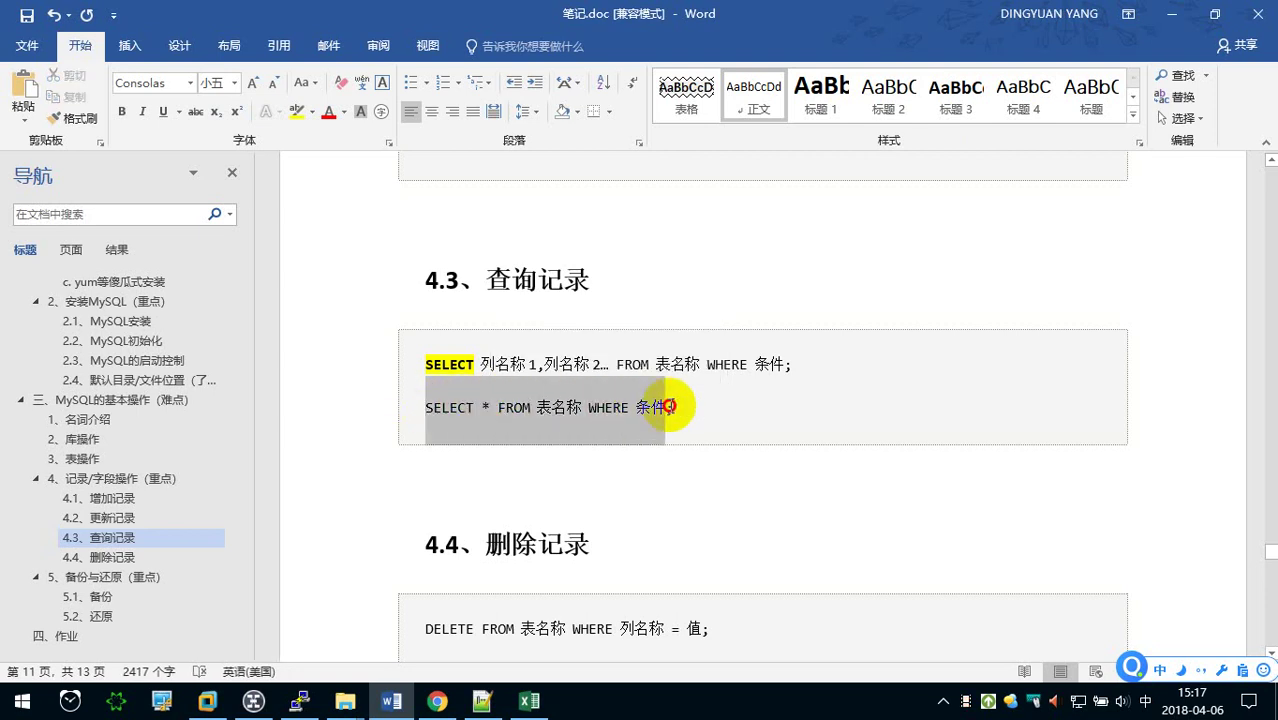
pyautogui.click(676, 407)
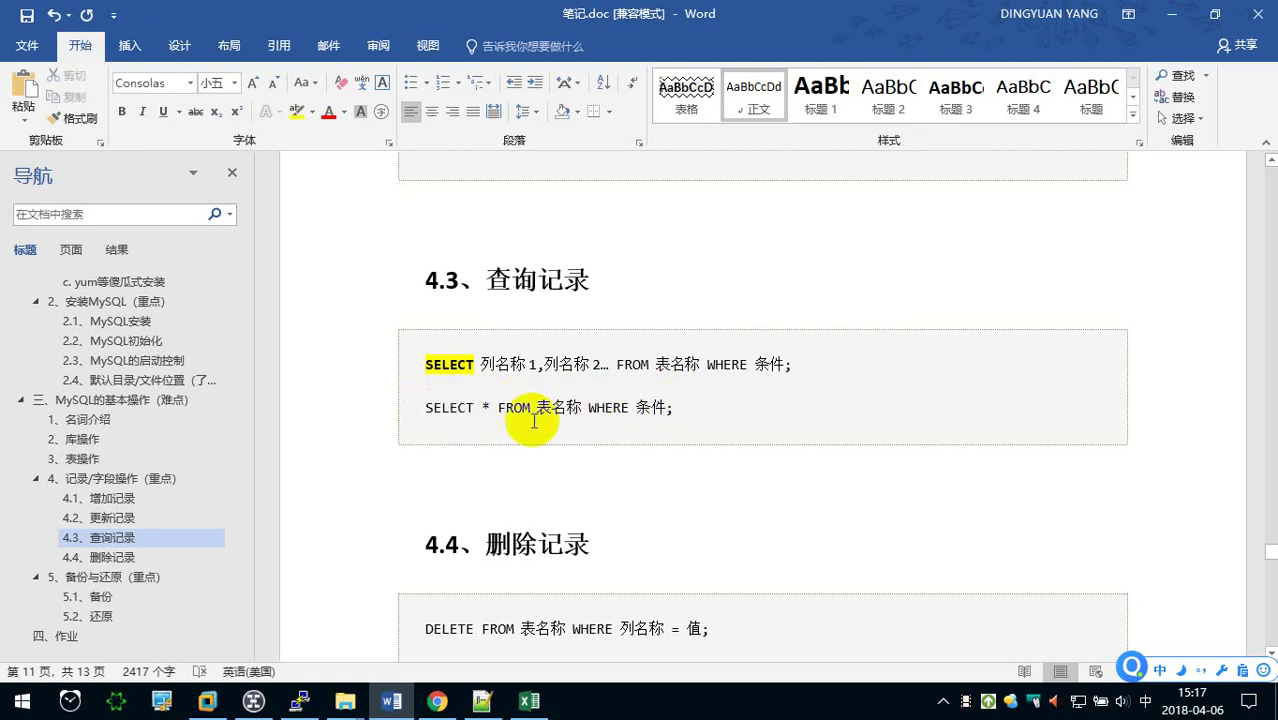
# Step: Below the code block, type the example heading '案例：查询刚才新增的记录'
pyautogui.click(466, 462)
pyautogui.write('anli')
pyautogui.press('space')
pyautogui.write(':chaxun')
pyautogui.press('space')
pyautogui.write('gangcai')
pyautogui.press('space')
pyautogui.write('xinzeng')
pyautogui.press('space')
pyautogui.write('d')
pyautogui.press('space')
pyautogui.write('jilu')
pyautogui.press('space')
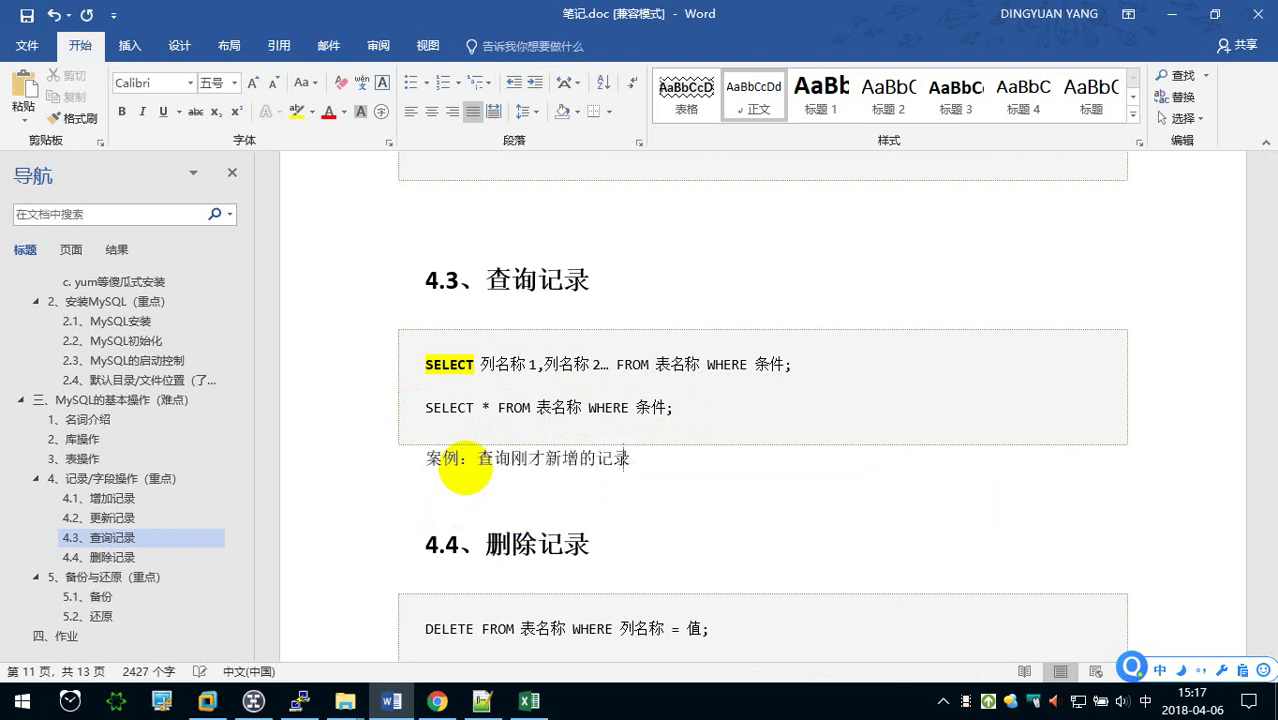
pyautogui.press('Return')
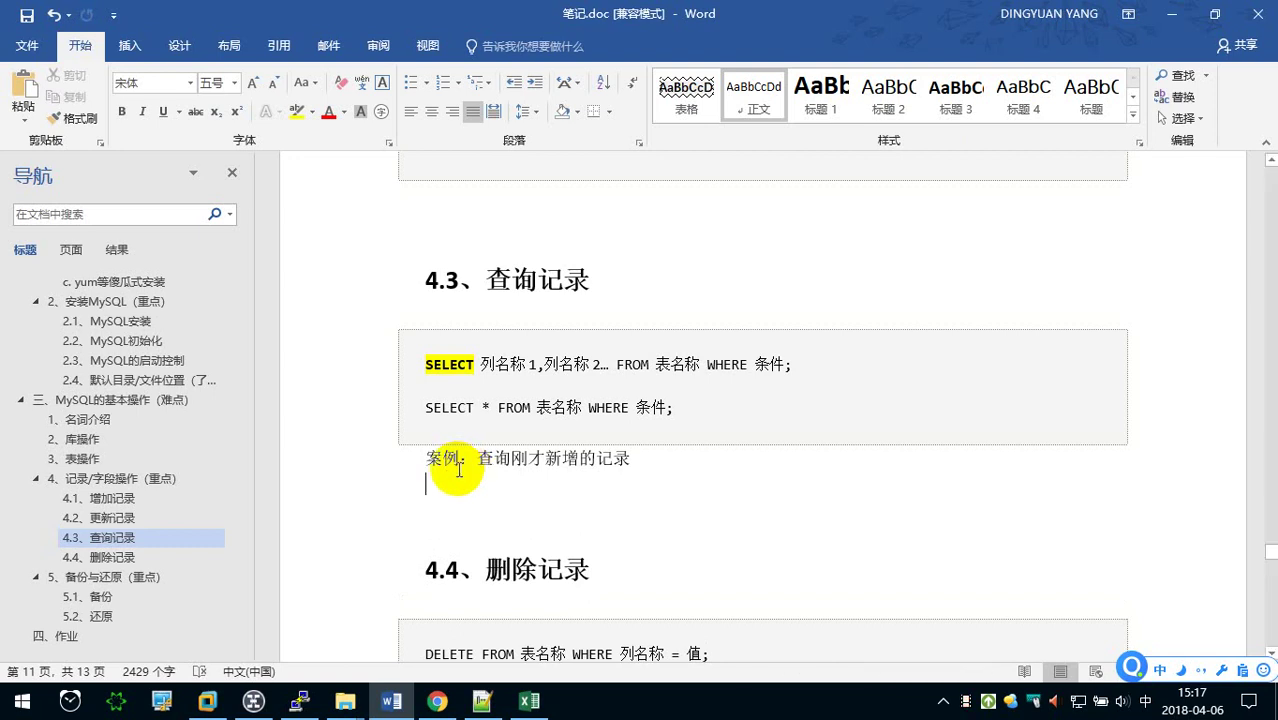
# Step: Add the line '只查询用户名和密码:' and begin the query 'select username,password from xg'
pyautogui.scroll(-1, 475, 424)
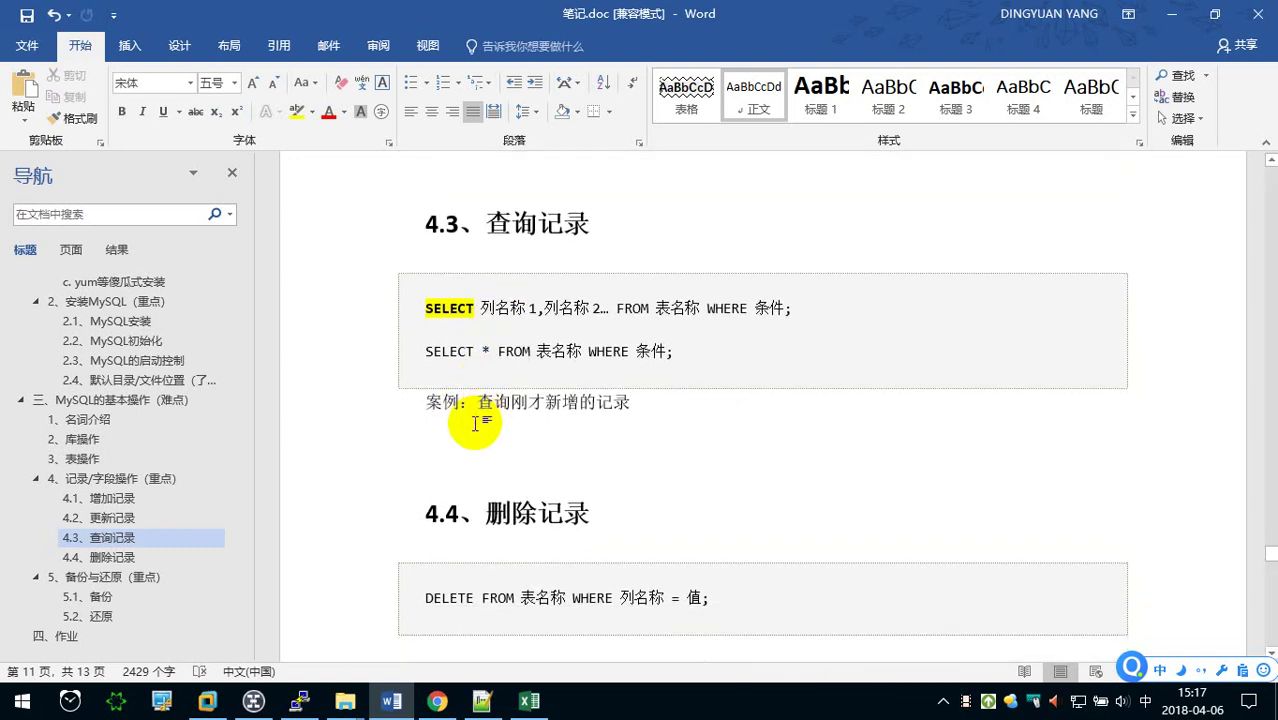
pyautogui.write('zhi2chaxun')
pyautogui.press('space')
pyautogui.write('yong')
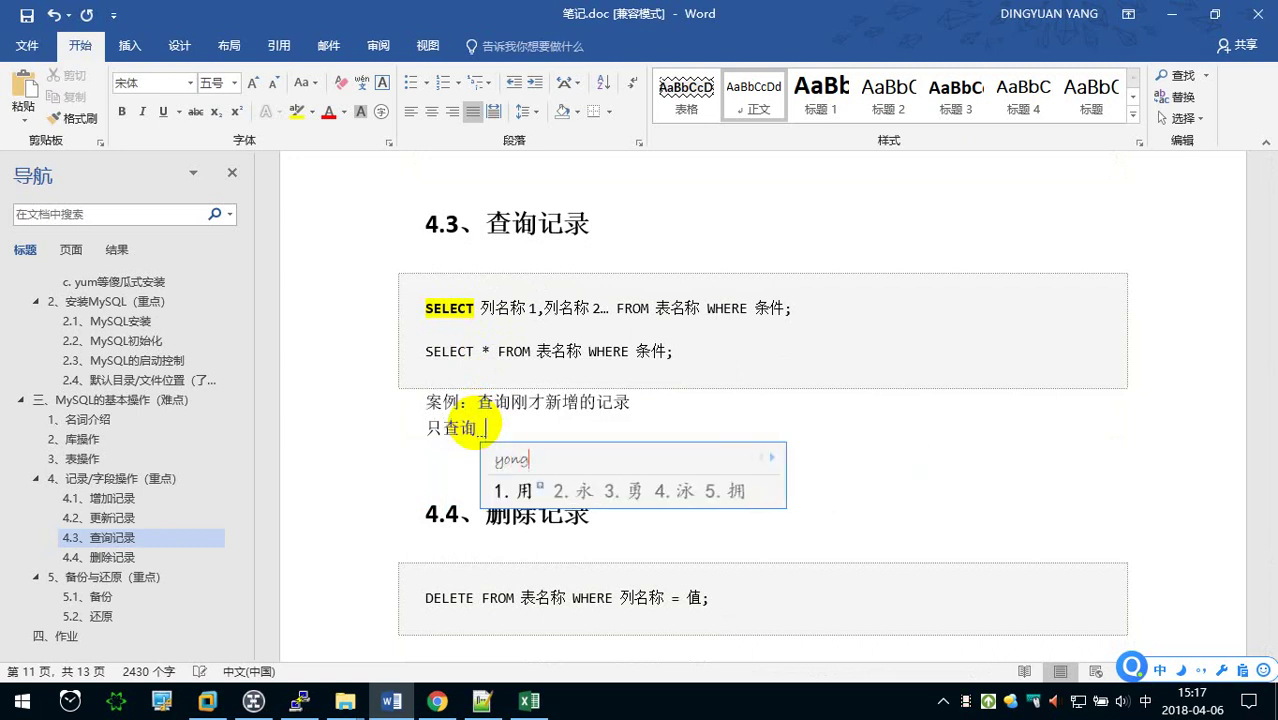
pyautogui.write('huming he mima ,')
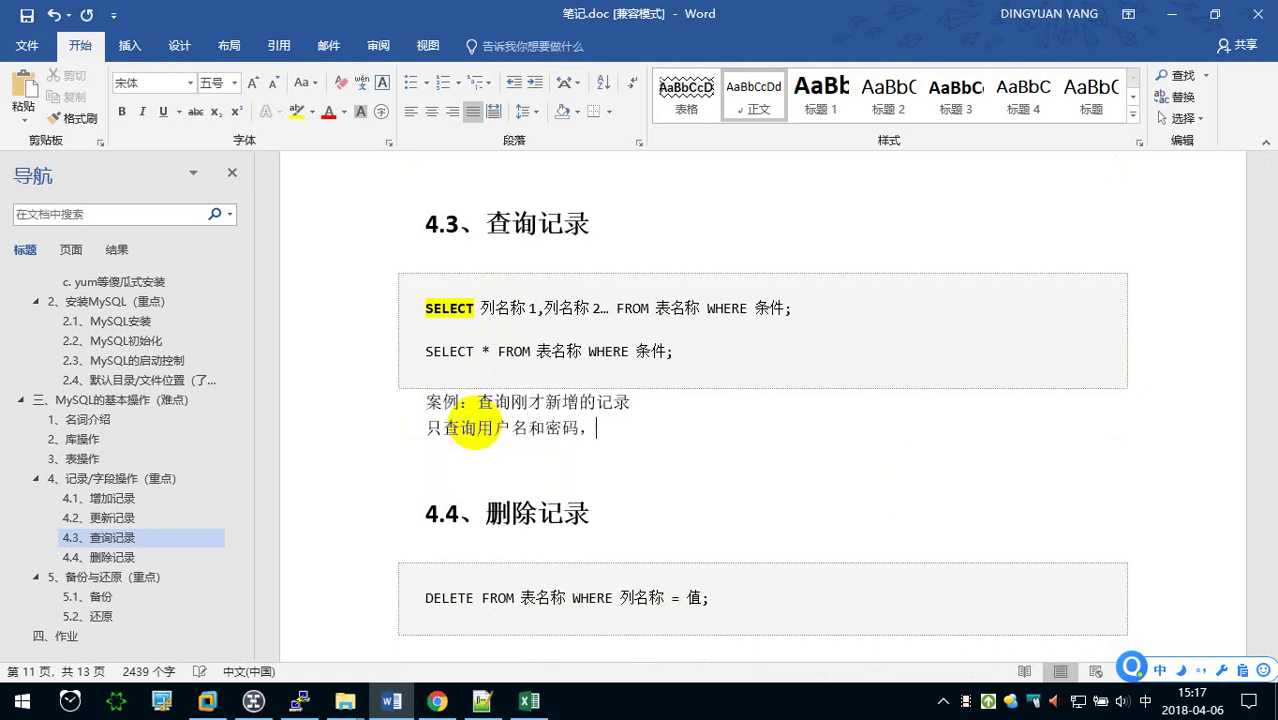
pyautogui.press('BackSpace')
pyautogui.write(':')
pyautogui.press('Return')
pyautogui.press('shift')
pyautogui.write('select')
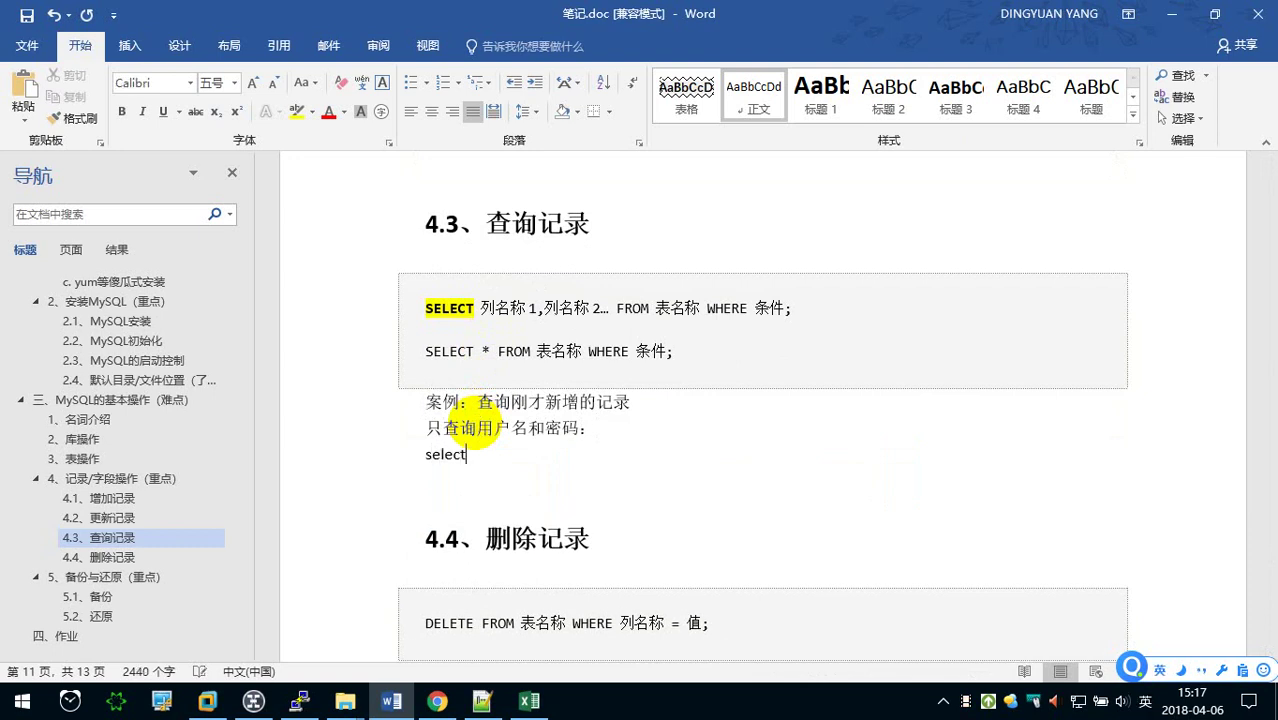
pyautogui.write(' username,password from xg')
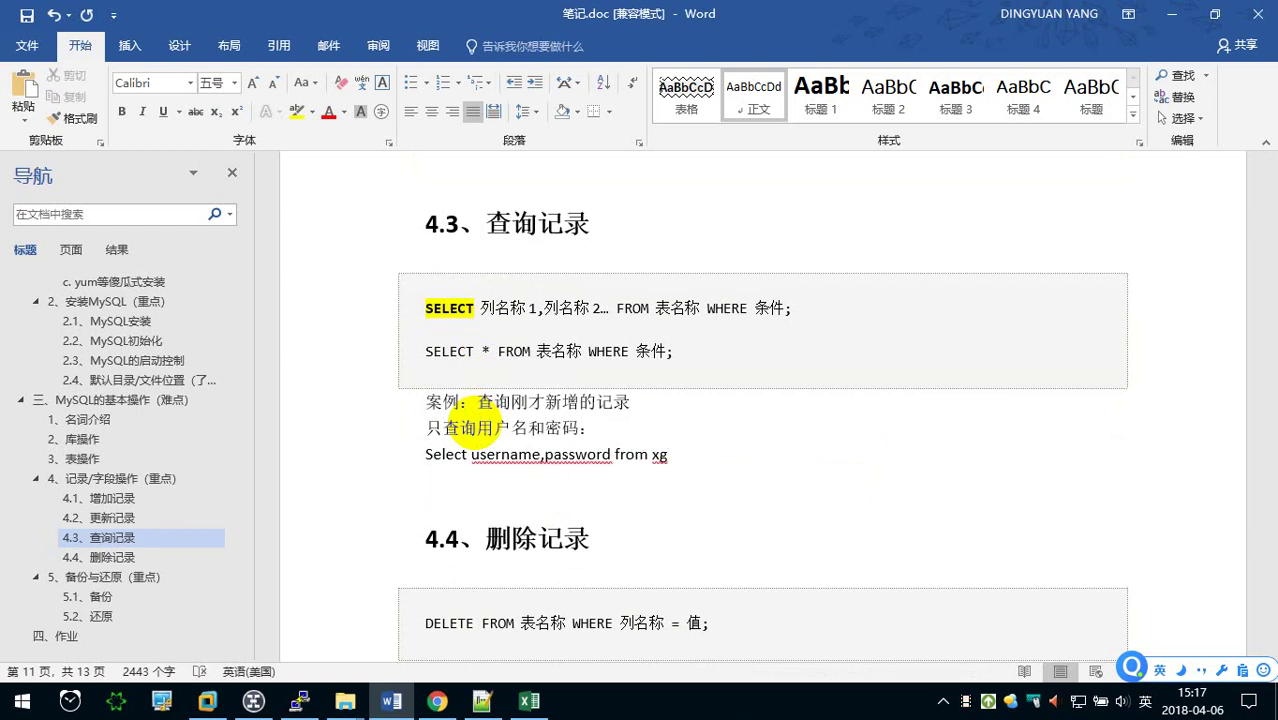
# Step: Extend the description line to say the record should be the one with id=2
pyautogui.press('Up')
pyautogui.press('shift')
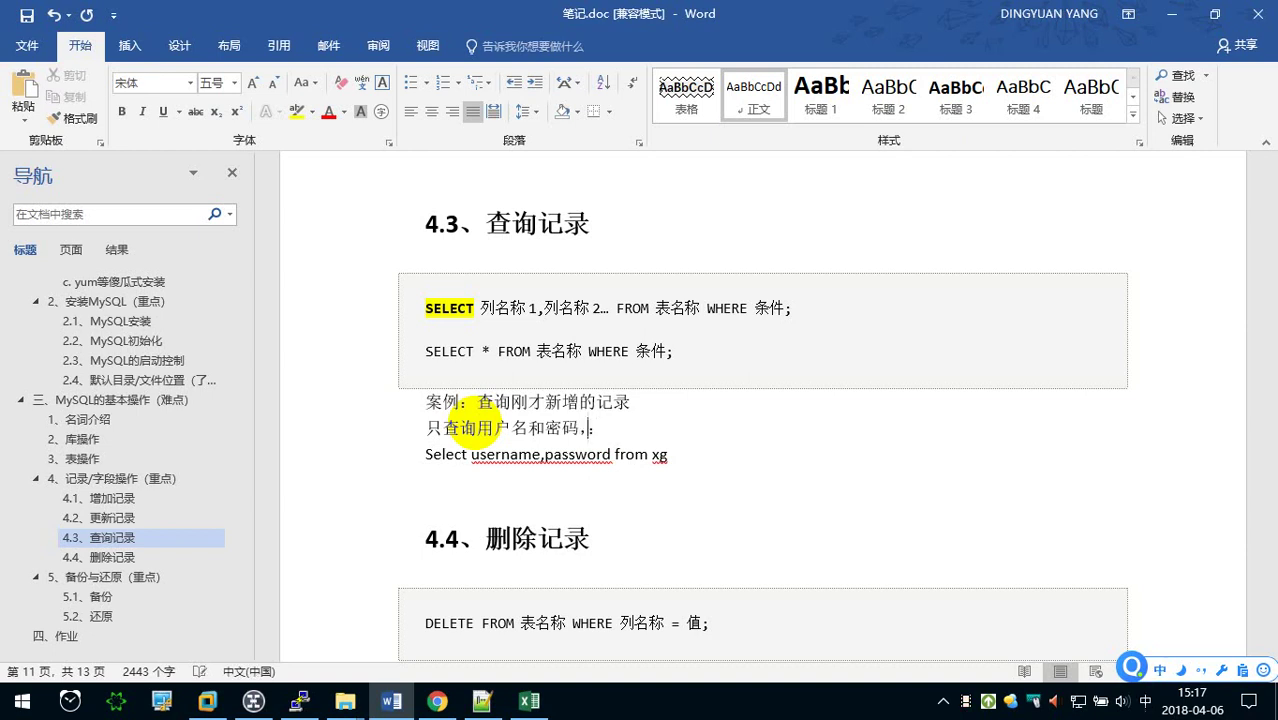
pyautogui.write(',bingqie')
pyautogui.press('space')
pyautogui.write('shi')
pyautogui.press('space')
pyautogui.press('shift')
pyautogui.write('id=2')
pyautogui.press('shift')
pyautogui.write('de')
pyautogui.press('space')
# Step: Finish the query with 'where id = 2;' and leave an empty line below
pyautogui.press('Down')
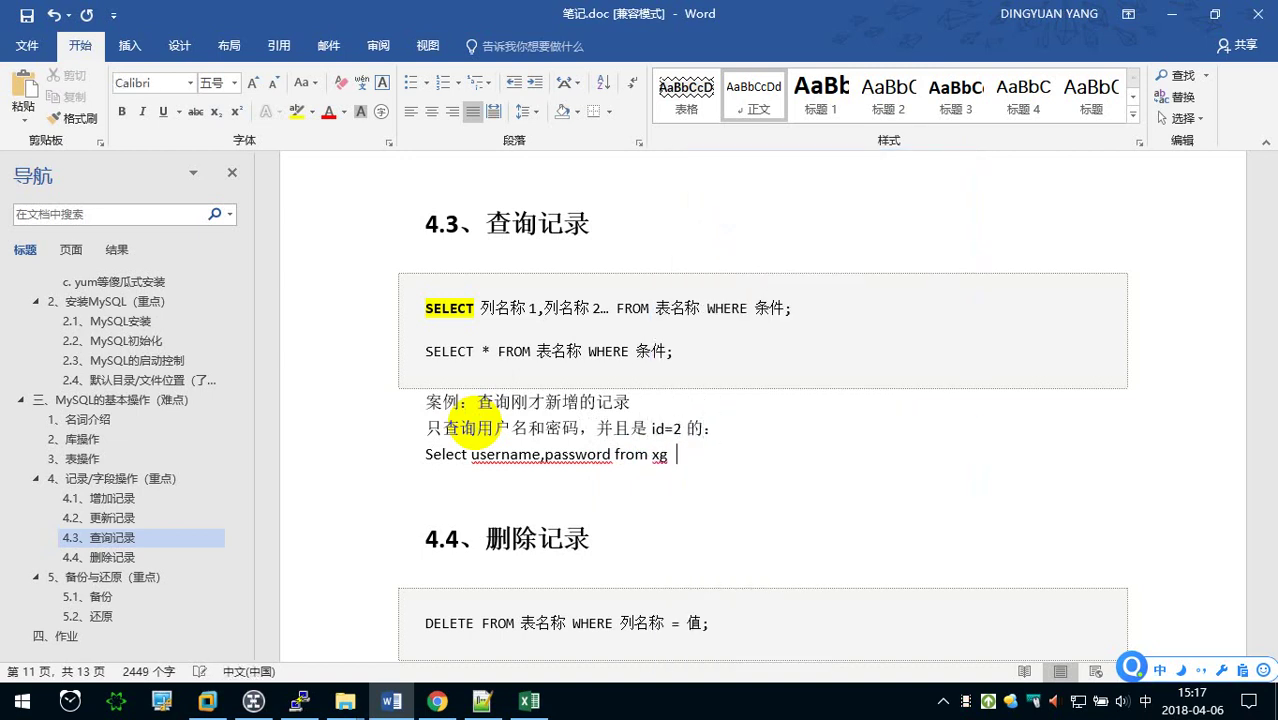
pyautogui.write('where')
pyautogui.press('shift')
pyautogui.write('id = 2')
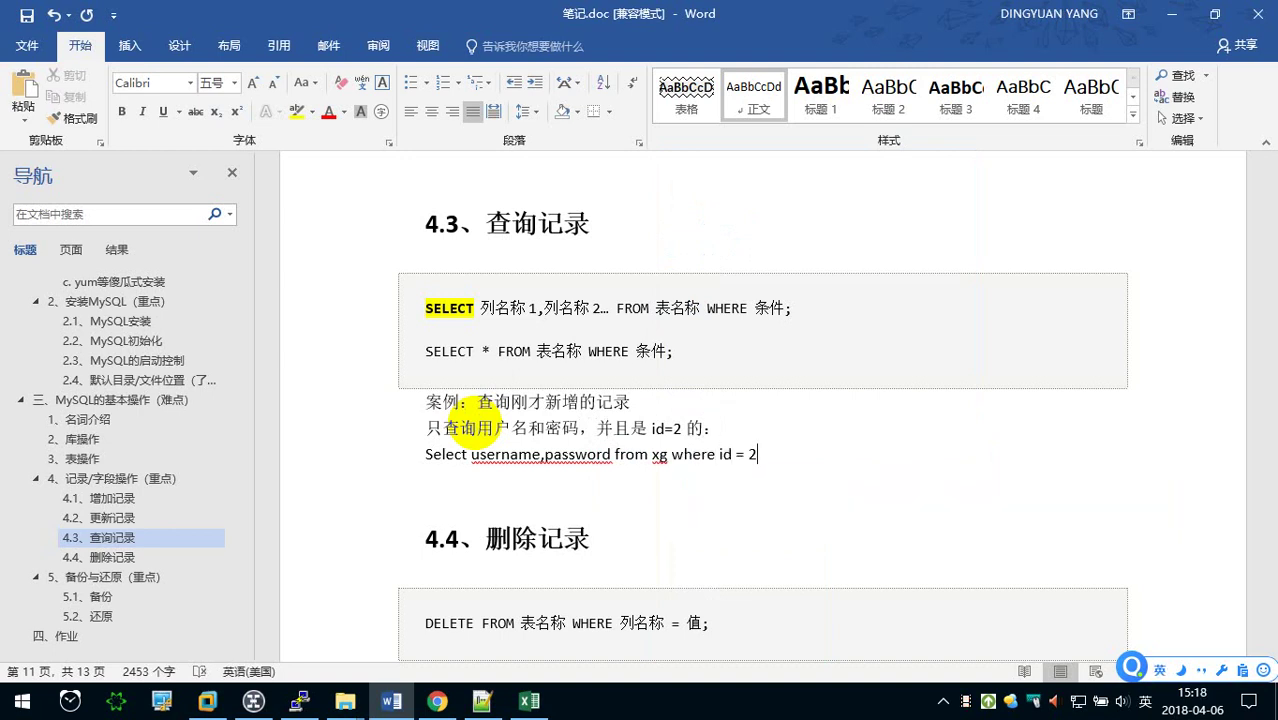
pyautogui.write('2')
pyautogui.press('BackSpace')
pyautogui.press('BackSpace')
pyautogui.press('Return')
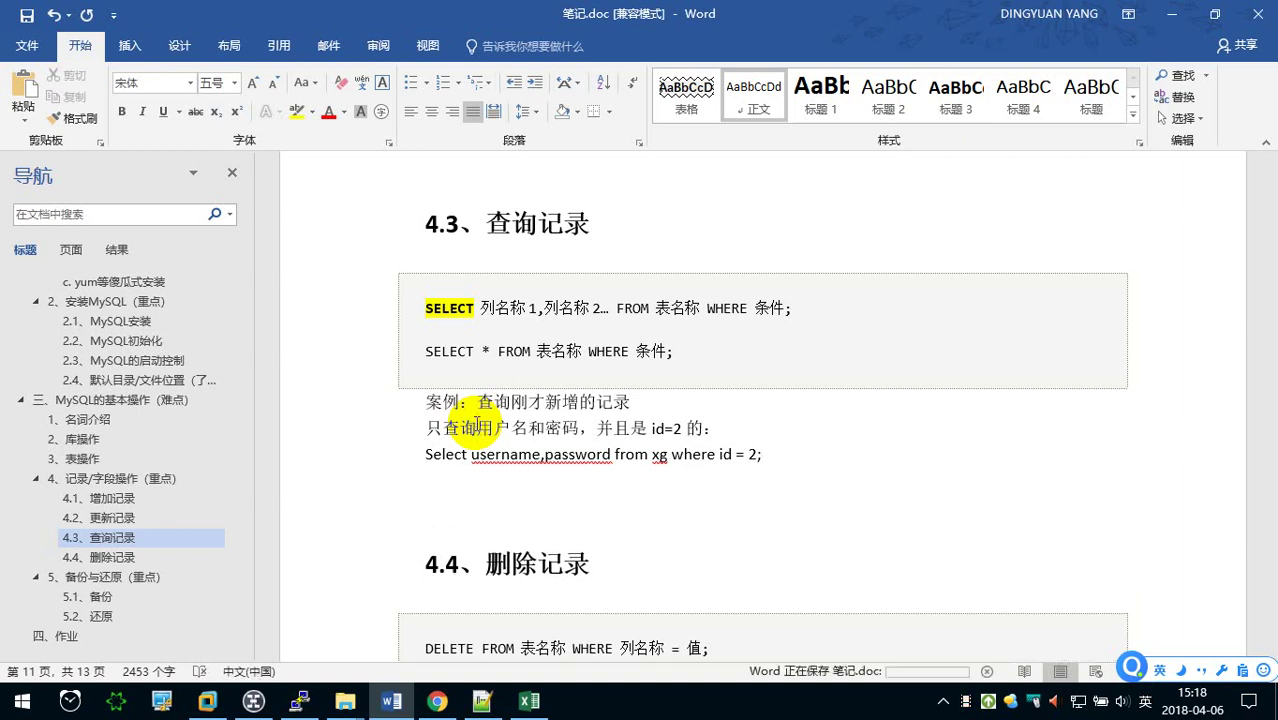
# Step: In PuTTY, run 'select username,password from xg where id = 2;', fixing typos along the way
pyautogui.click(299, 700)
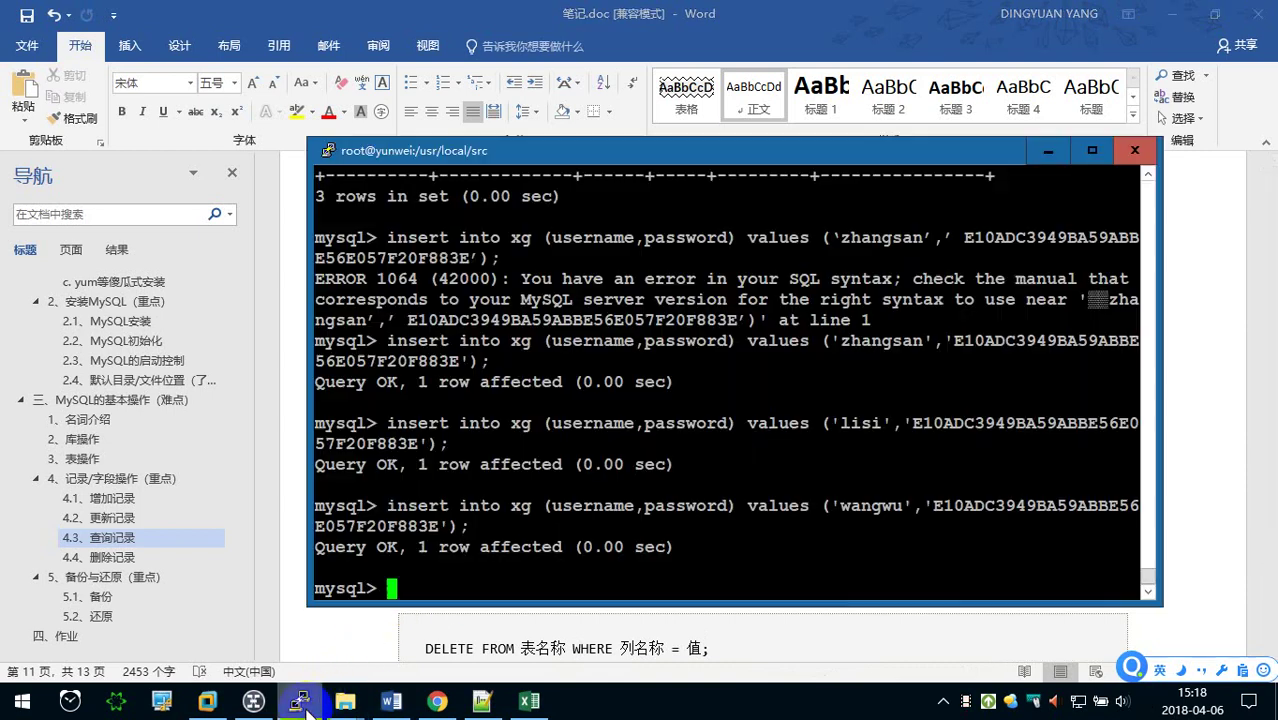
pyautogui.write('select username,')
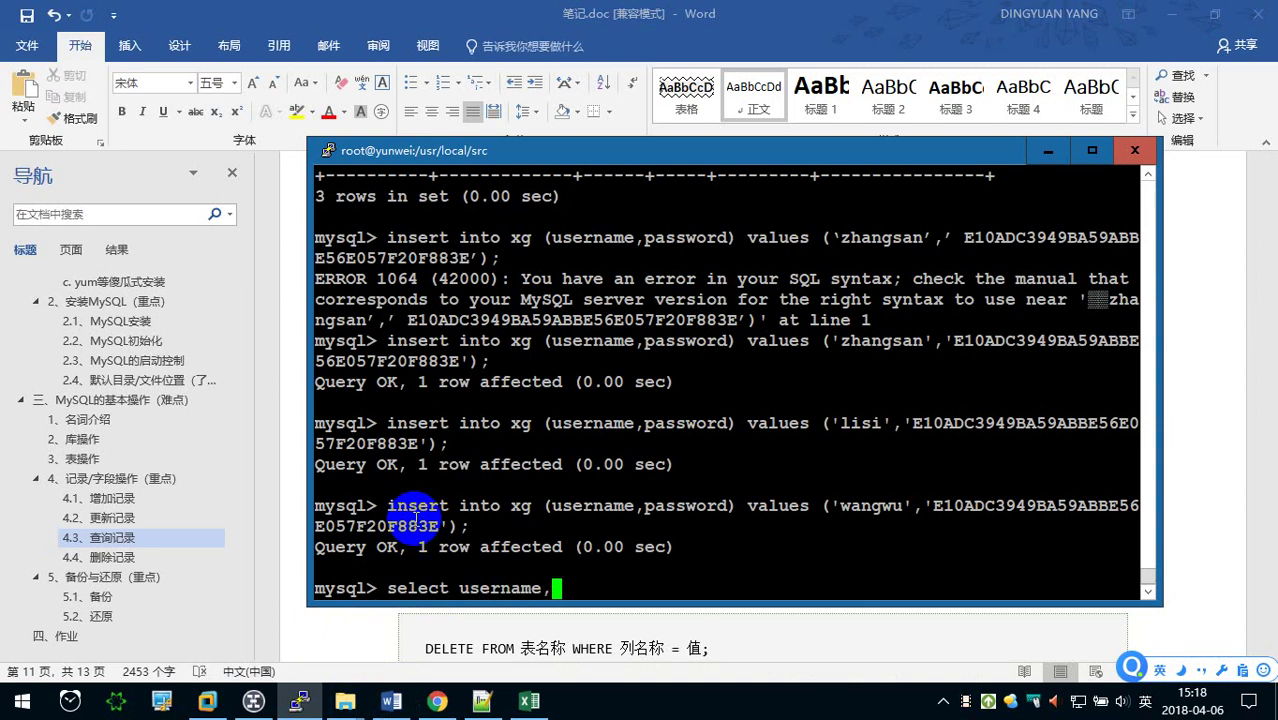
pyautogui.write('password from xg where id =')
pyautogui.press('BackSpace')
pyautogui.press('BackSpace')
pyautogui.write('d =')
pyautogui.press('BackSpace')
pyautogui.press('BackSpace')
pyautogui.press('BackSpace')
pyautogui.write('=2')
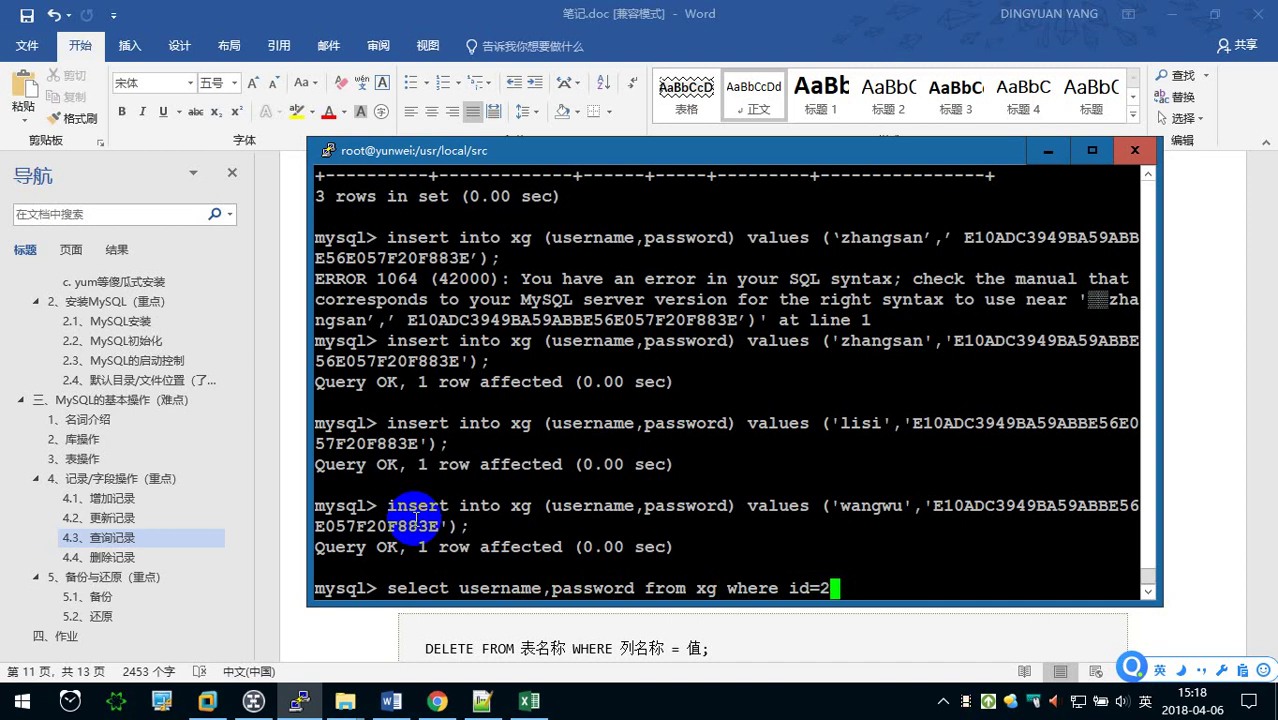
pyautogui.press('BackSpace')
pyautogui.press('BackSpace')
pyautogui.write('= 2')
pyautogui.press('BackSpace')
pyautogui.press('BackSpace')
pyautogui.press('BackSpace')
pyautogui.write('= 2;')
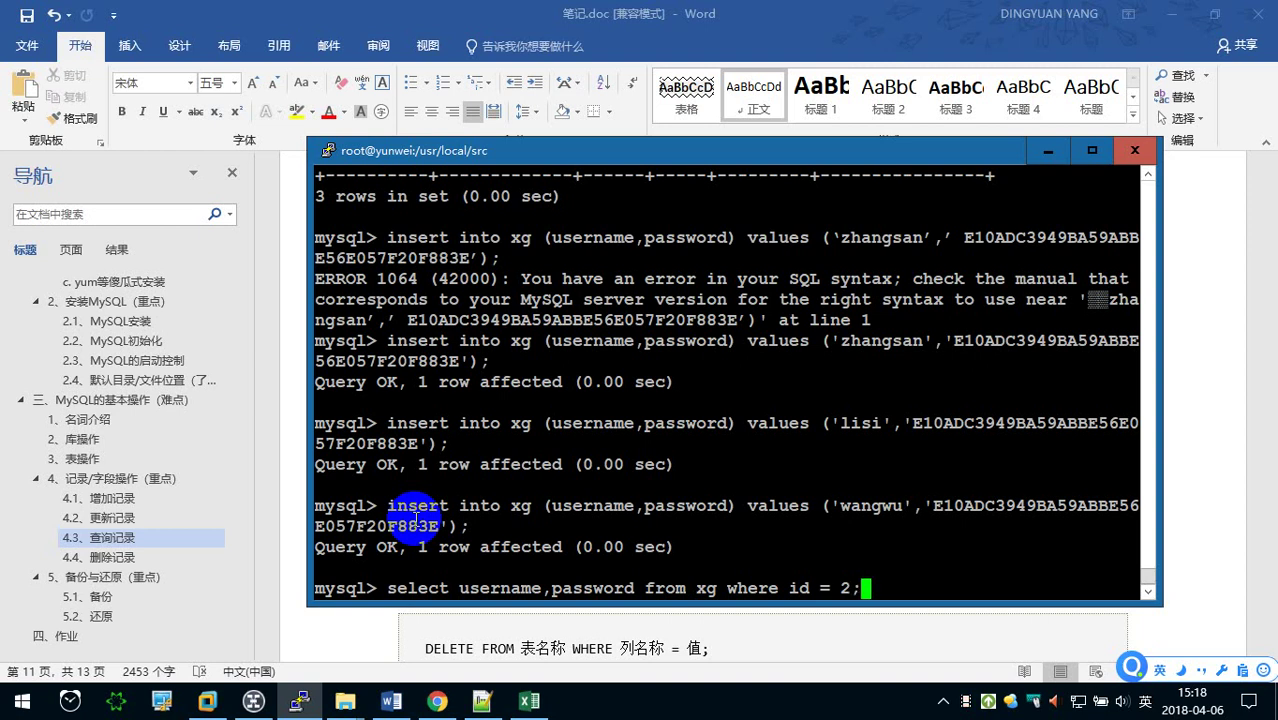
pyautogui.press('Return')
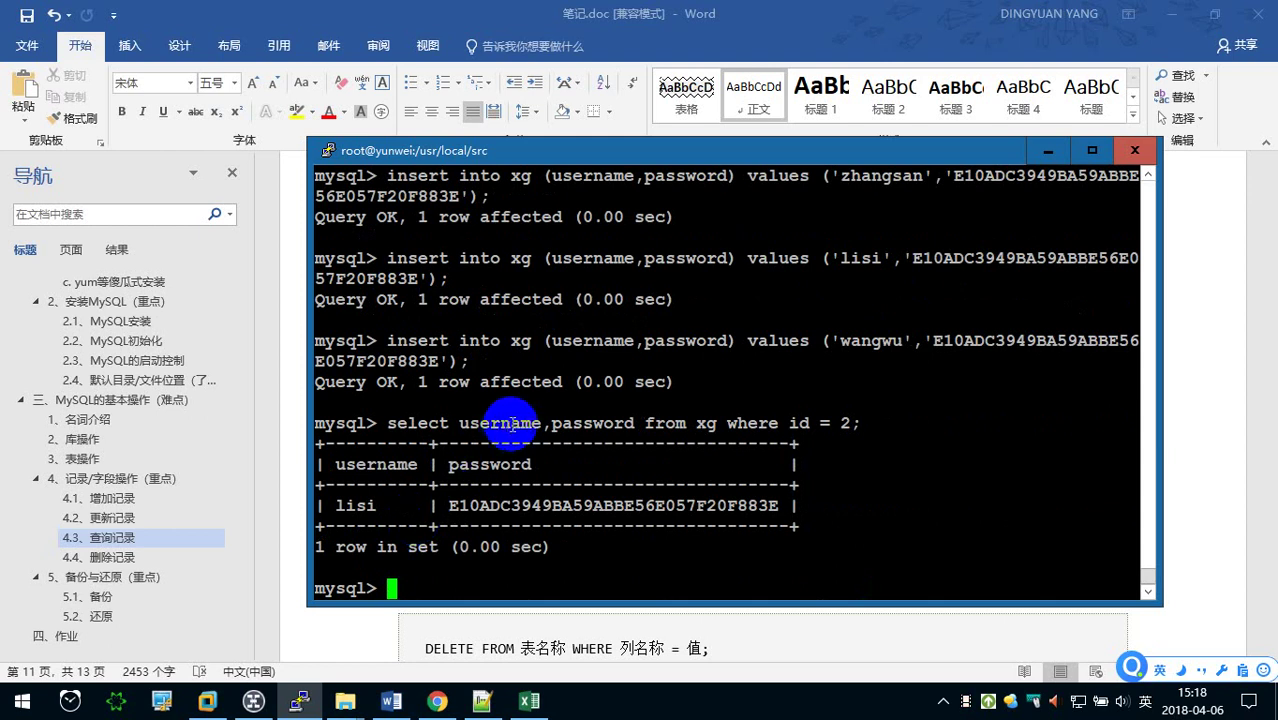
# Step: Scroll back and highlight the earlier insert statements for lisi and wangwu
pyautogui.scroll(3, 540, 410)
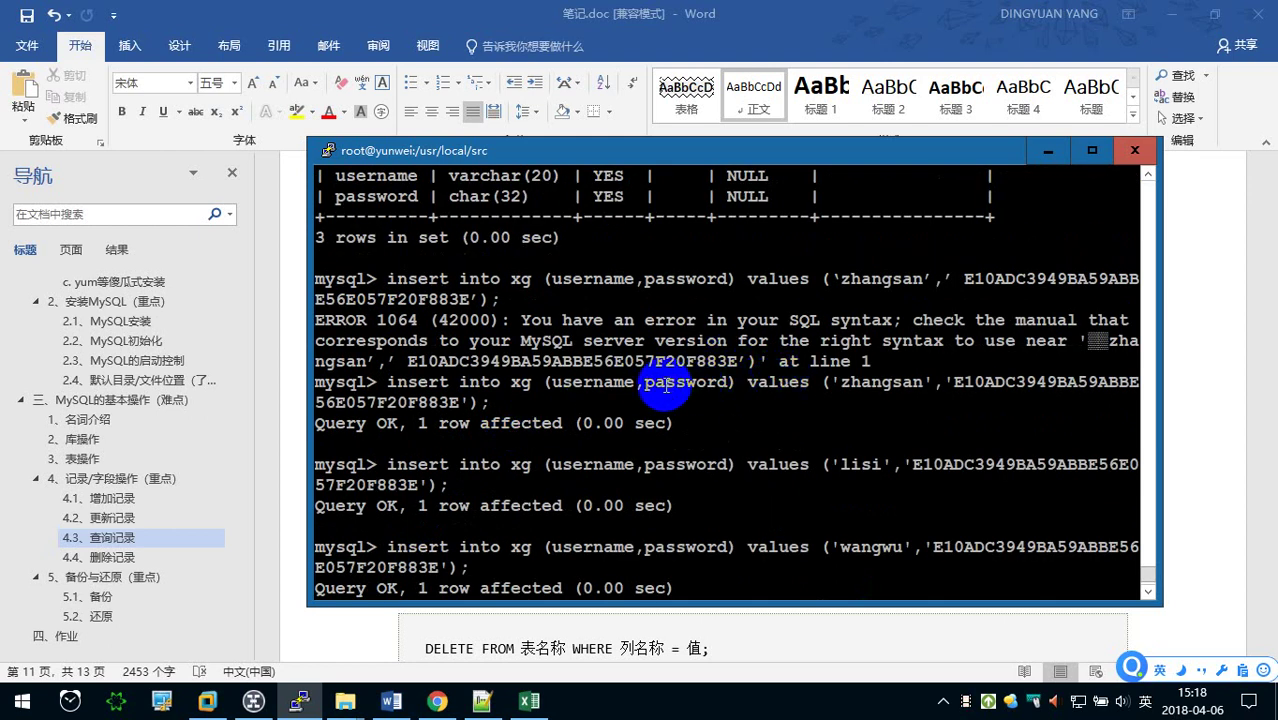
pyautogui.moveTo(656, 383); pyautogui.dragTo(875, 385)
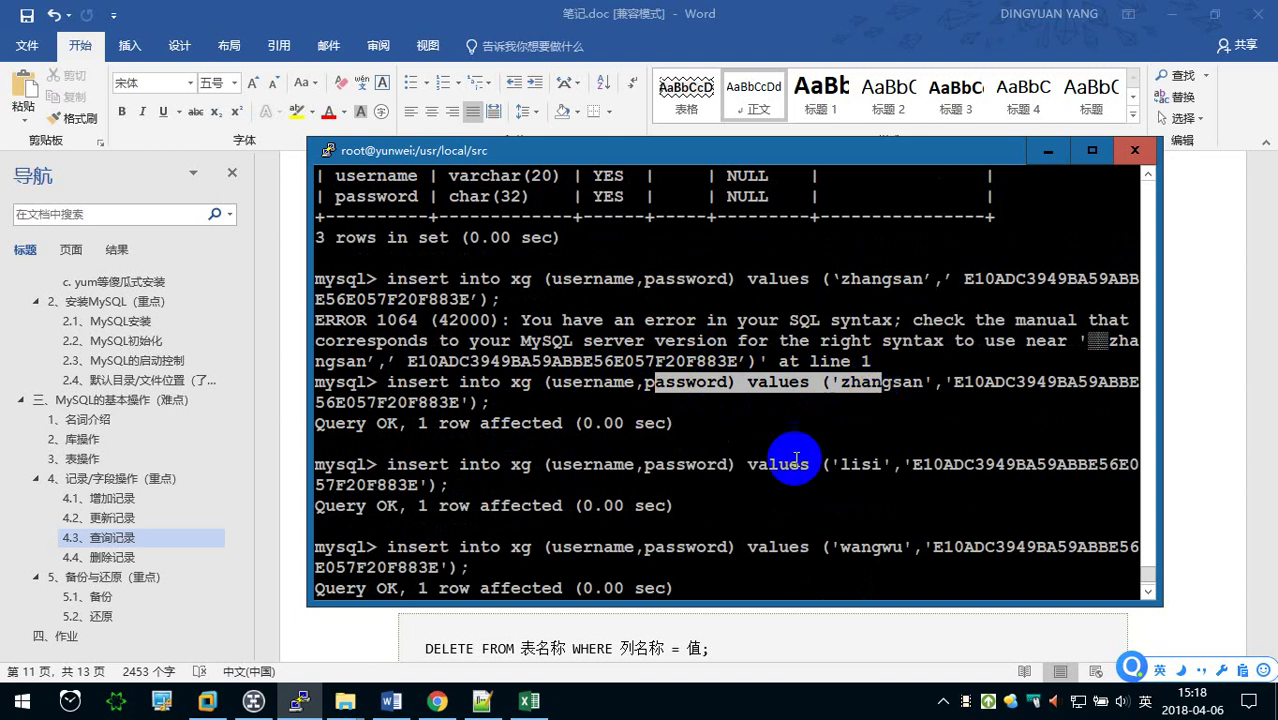
pyautogui.moveTo(728, 465); pyautogui.dragTo(840, 465)
pyautogui.moveTo(758, 548); pyautogui.dragTo(875, 548)
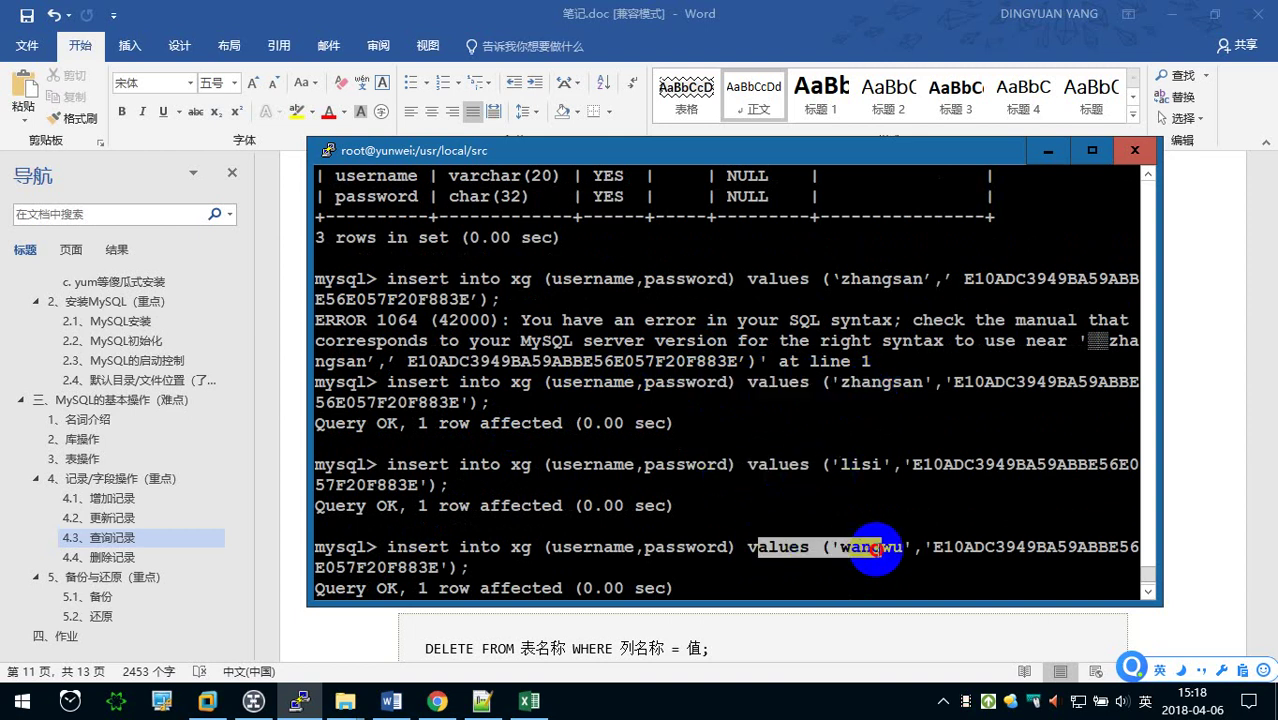
pyautogui.scroll(-3, 855, 470)
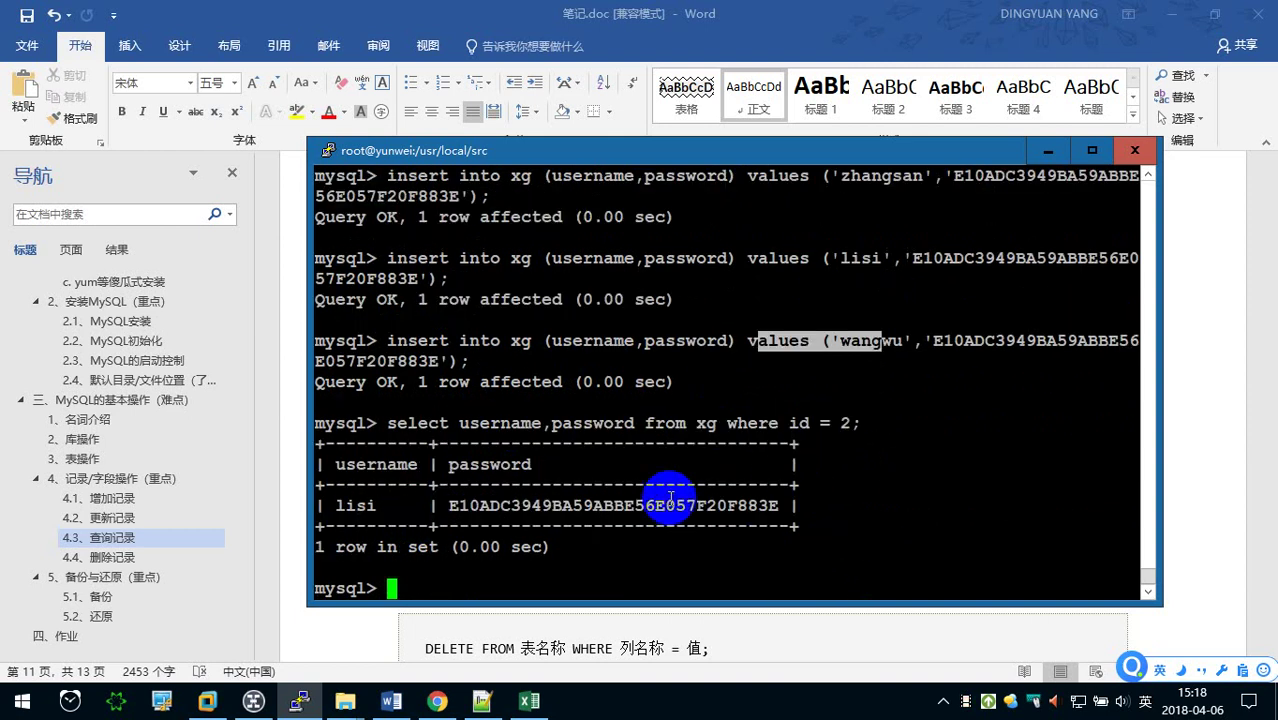
# Step: Rerun the select with id 3, returning the wangwu row
pyautogui.click(408, 510)
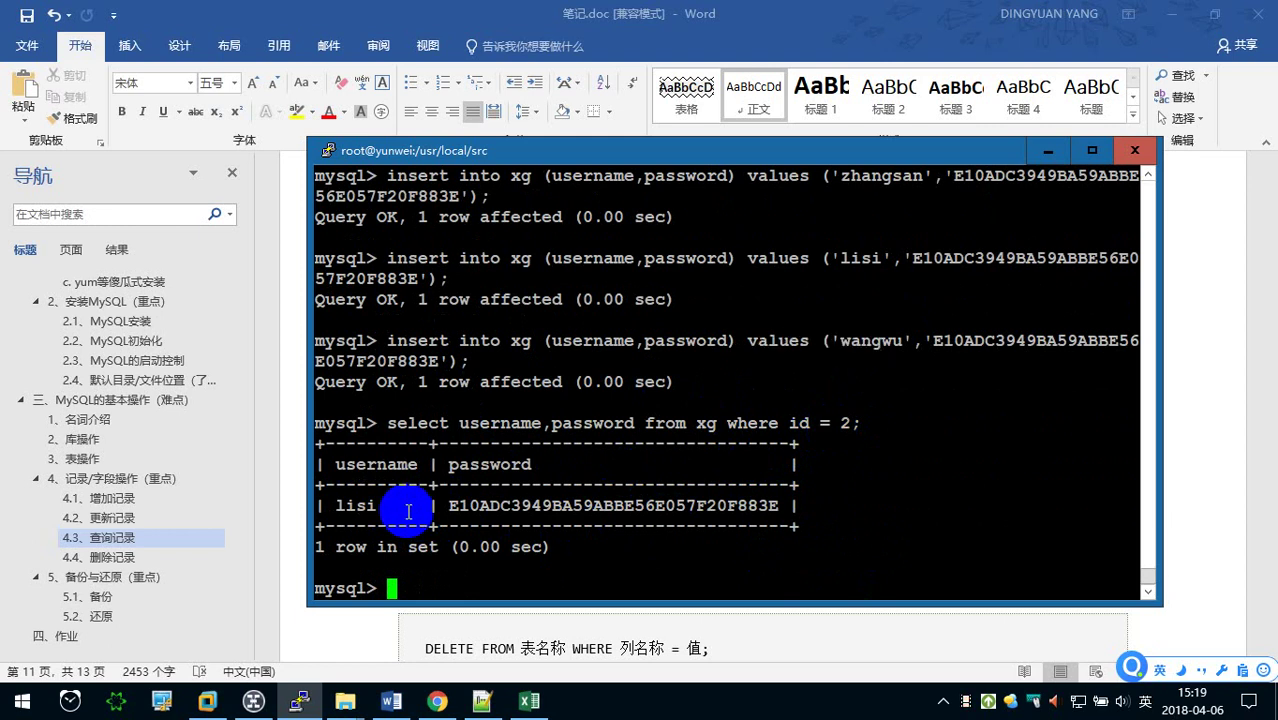
pyautogui.press('Up')
pyautogui.press('Left')
pyautogui.press('BackSpace')
pyautogui.write('3')
pyautogui.press('Return')
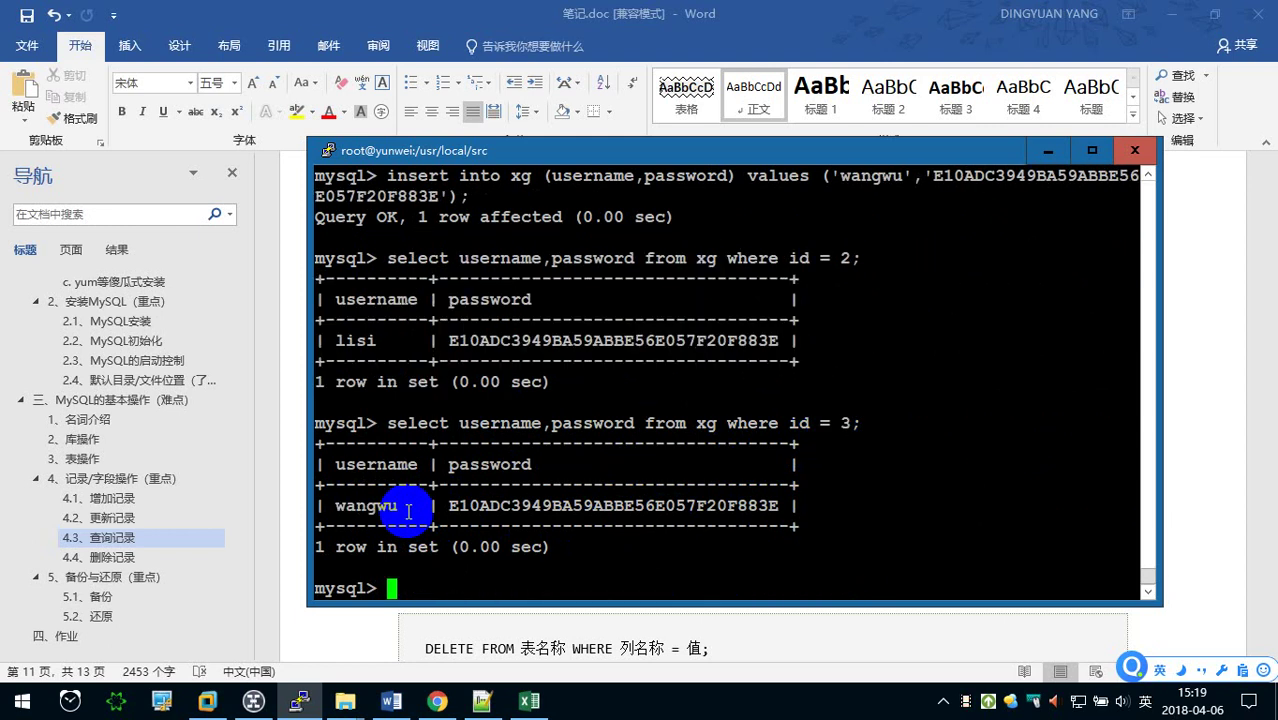
pyautogui.doubleClick(355, 509)
pyautogui.click(505, 510)
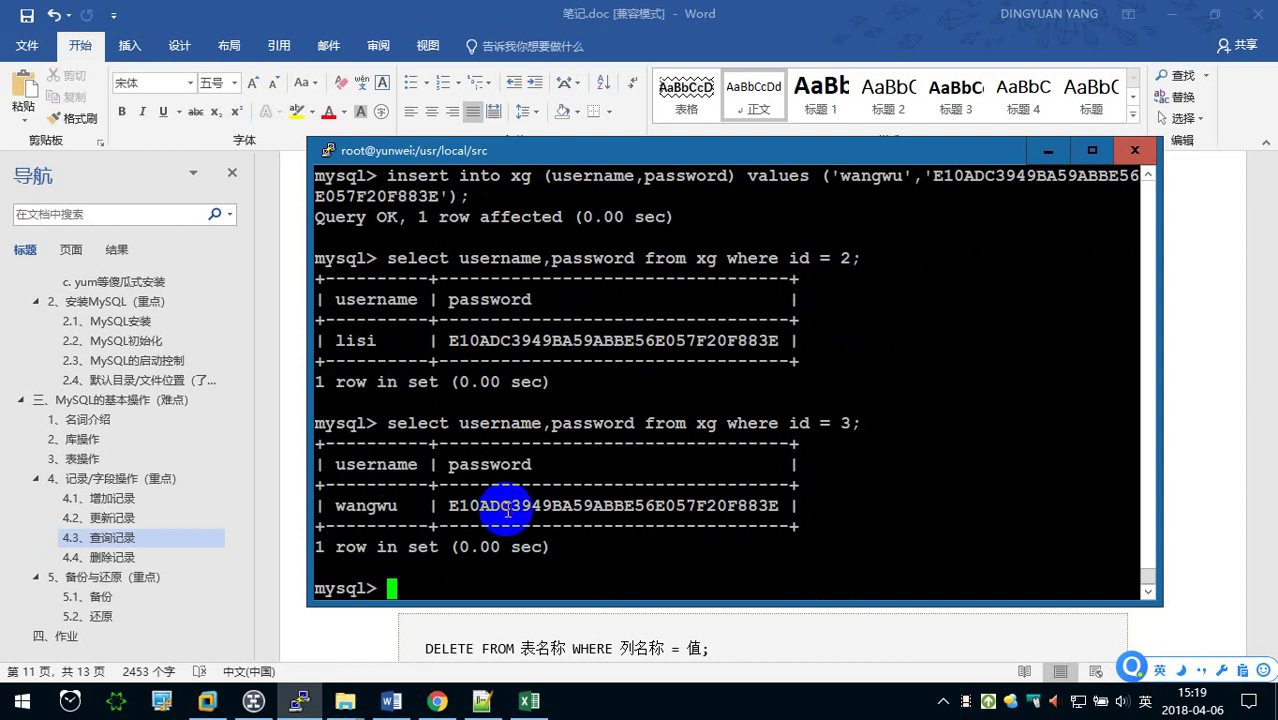
# Step: Rerun the select with id 4, which returns an empty set
pyautogui.press('Up')
pyautogui.press('BackSpace')
pyautogui.press('BackSpace')
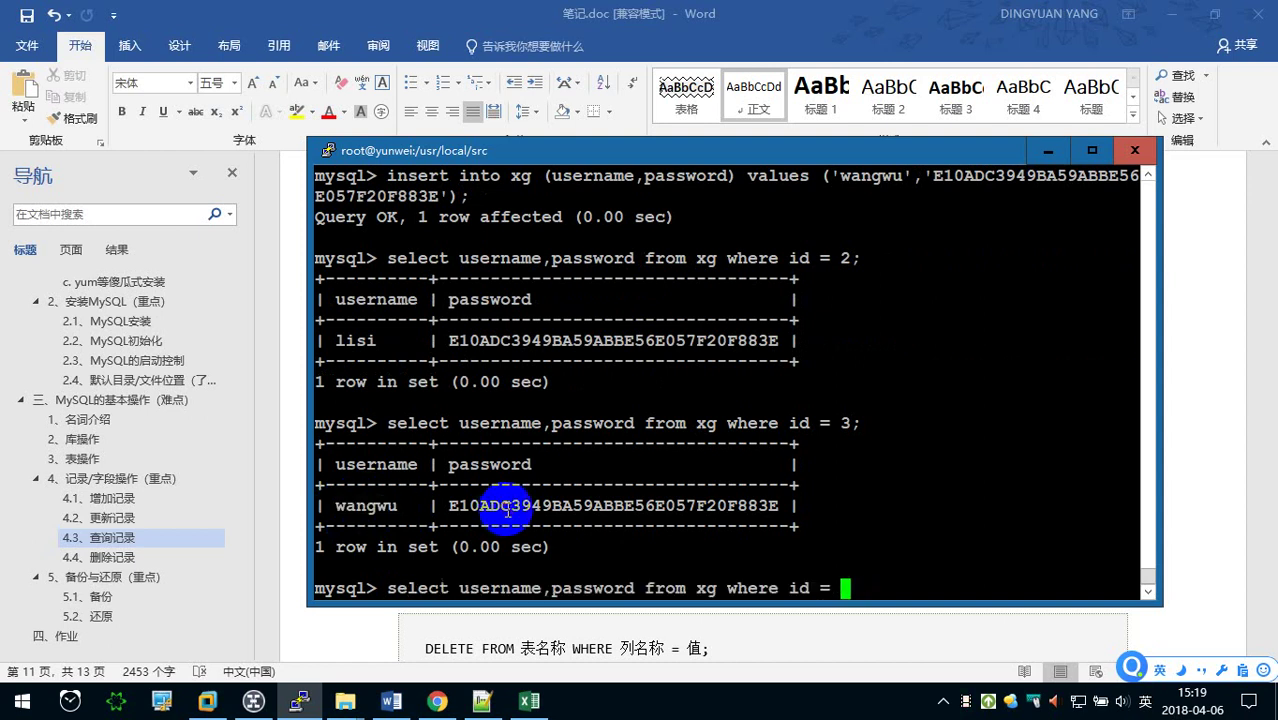
pyautogui.write('4;')
pyautogui.press('Return')
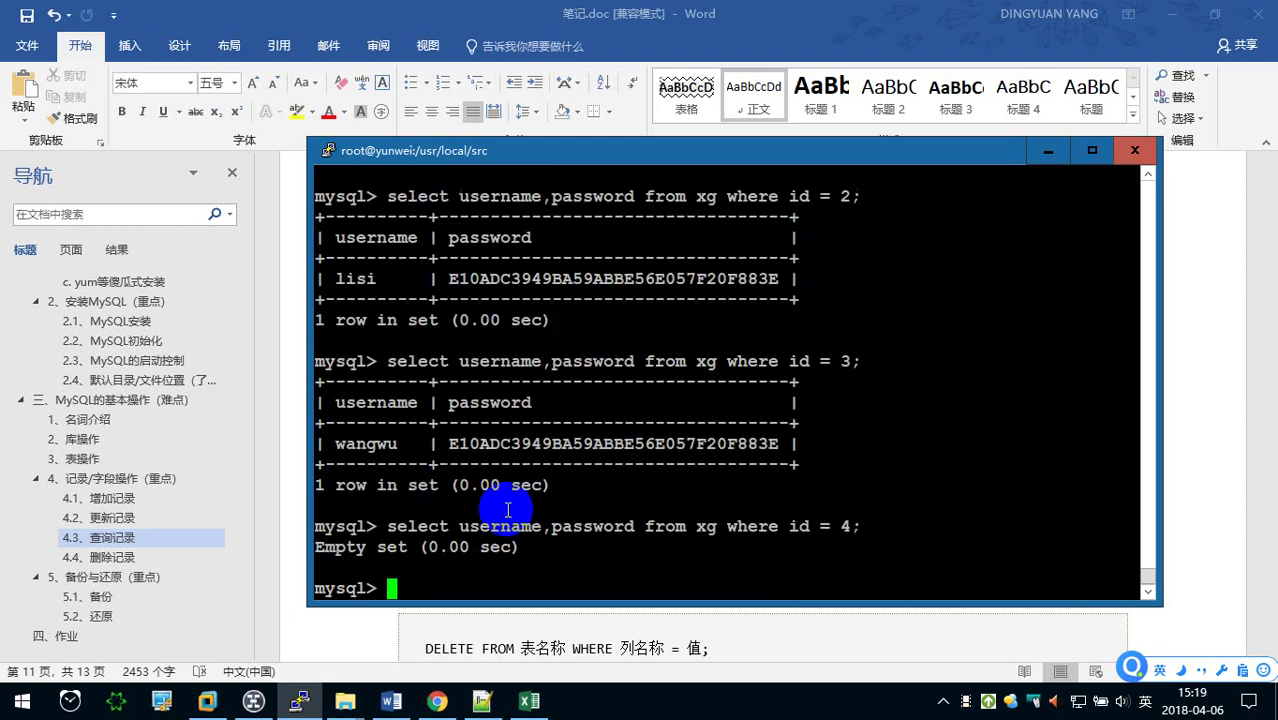
pyautogui.moveTo(328, 531); pyautogui.dragTo(583, 543)
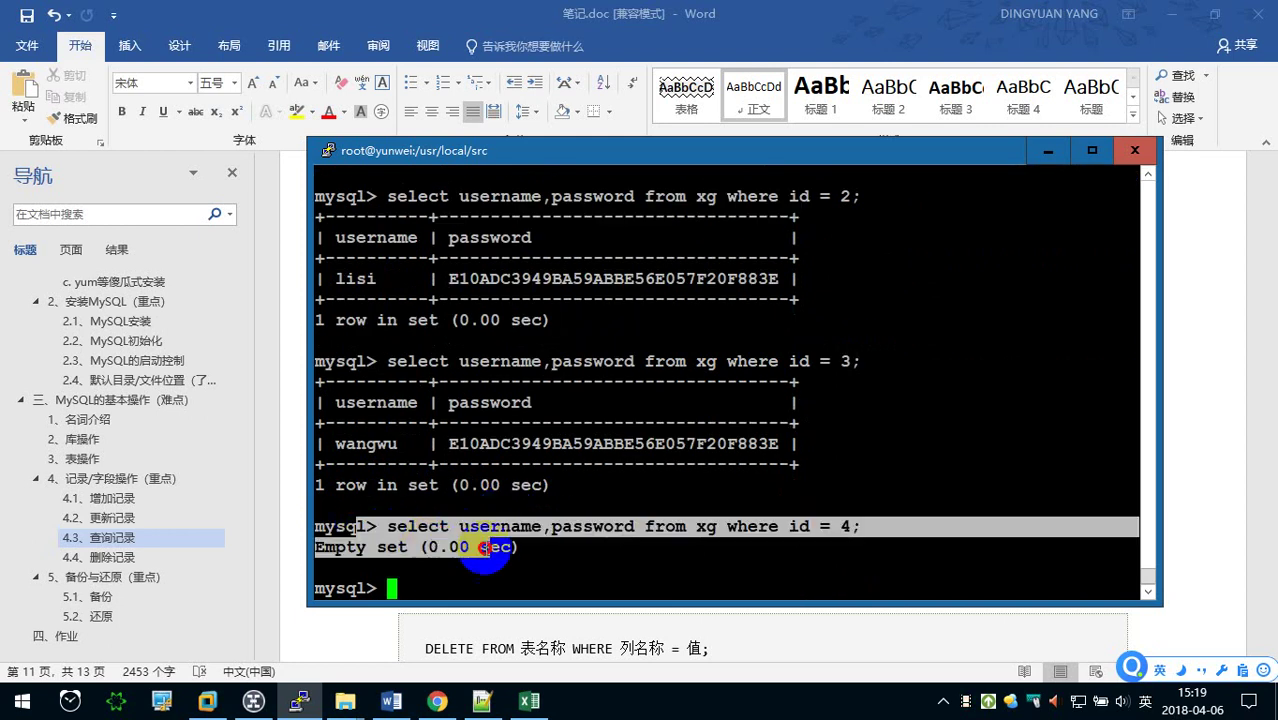
pyautogui.scroll(3, 583, 543)
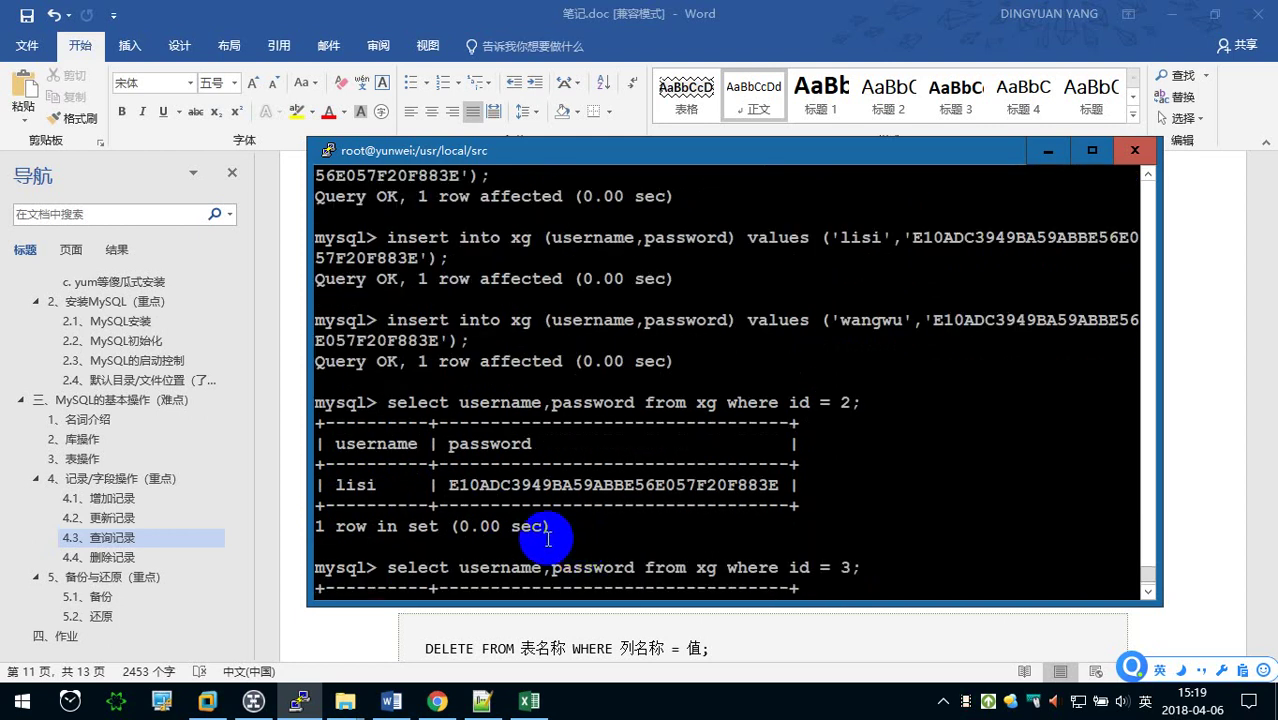
# Step: Screenshot the id = 2 query result and paste it into Word under its Select line
pyautogui.hotkey('ctrl', 'alt', 'a')
pyautogui.moveTo(313, 383); pyautogui.dragTo(925, 540)
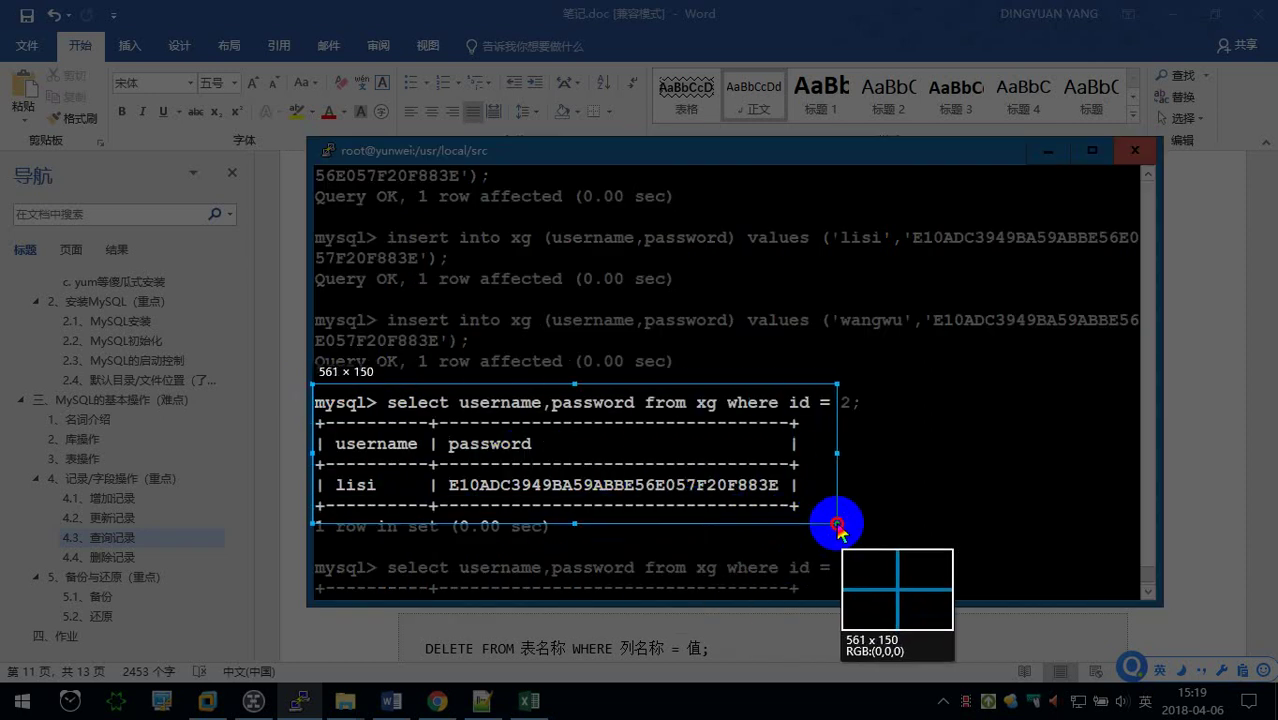
pyautogui.click(893, 553)
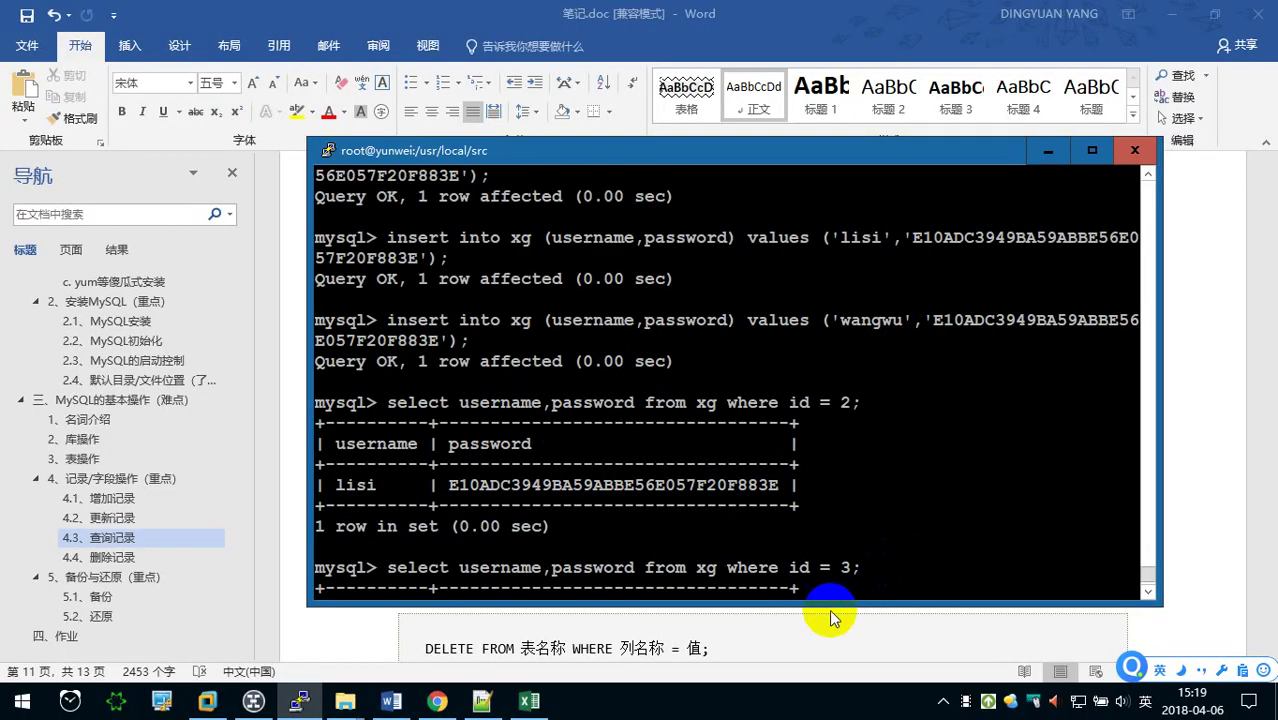
pyautogui.click(820, 625)
pyautogui.hotkey('ctrl', 'v')
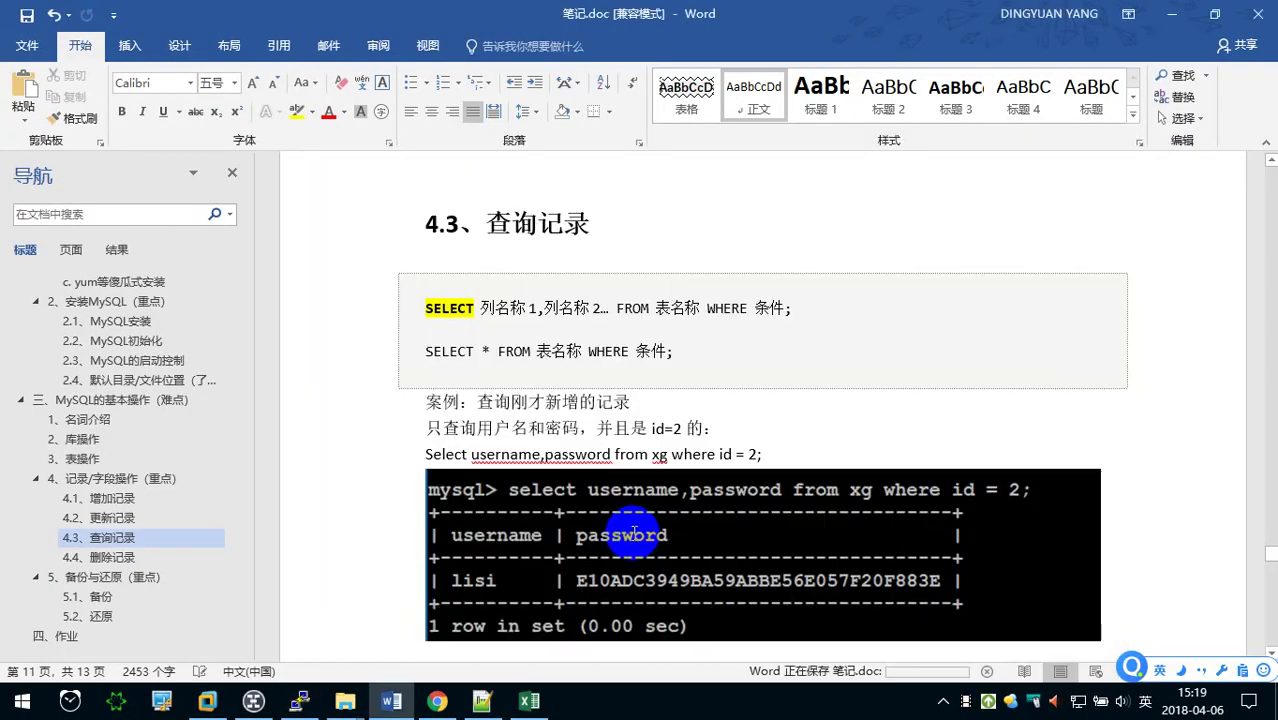
pyautogui.click(633, 538)
pyautogui.press('Right')
pyautogui.press('Return')
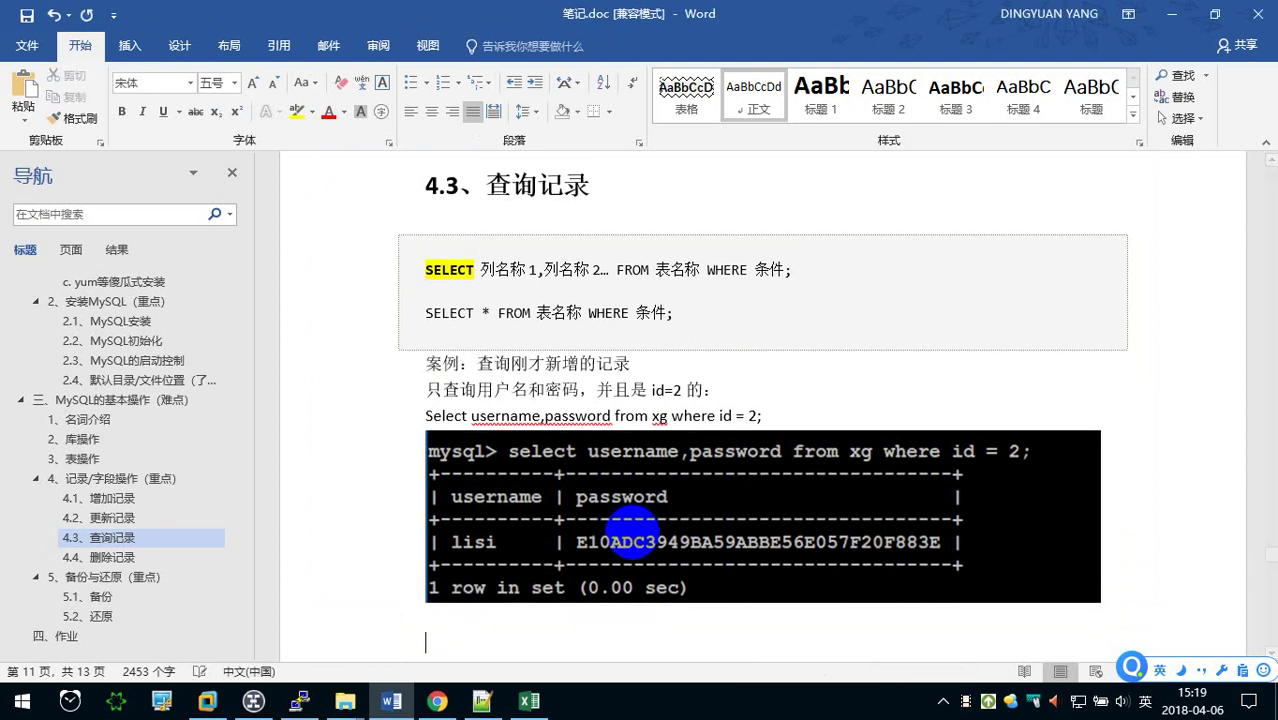
# Step: Below the picture, add '查询全部：' followed by the query 'Select * from xg;'
pyautogui.write('c')
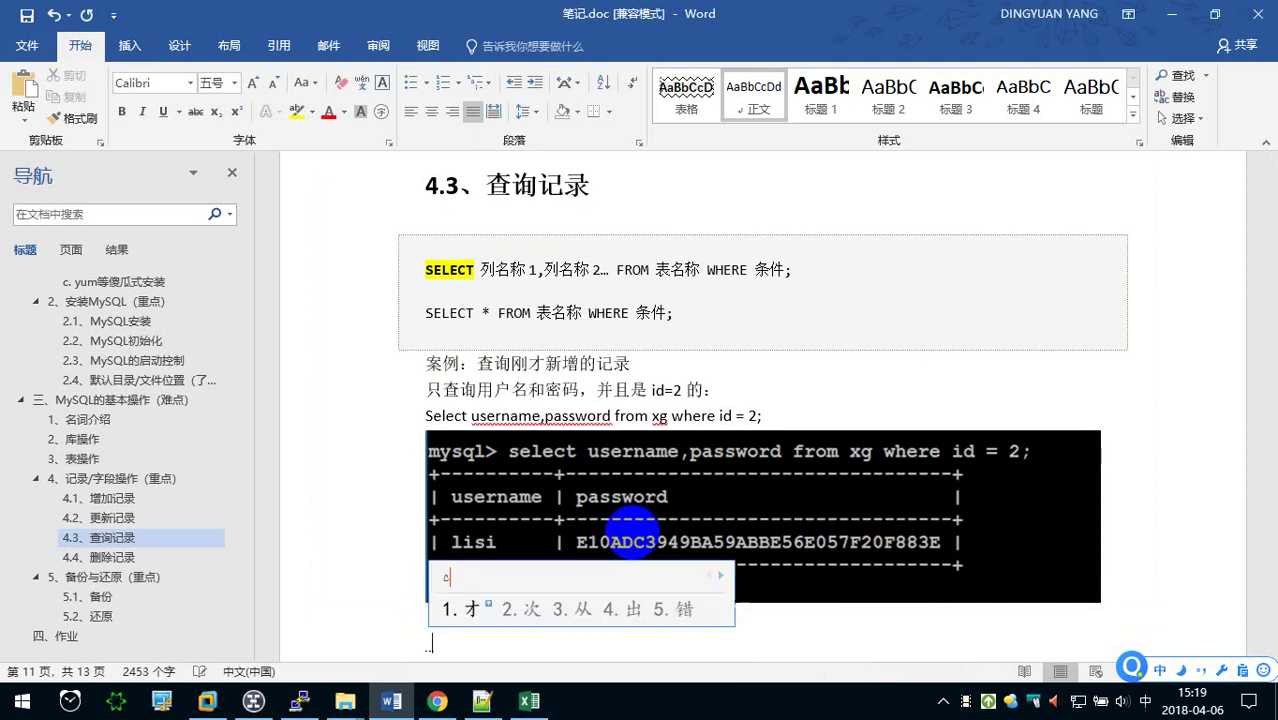
pyautogui.write('haxun')
pyautogui.press('space')
pyautogui.write("quan'bu")
pyautogui.press('space')
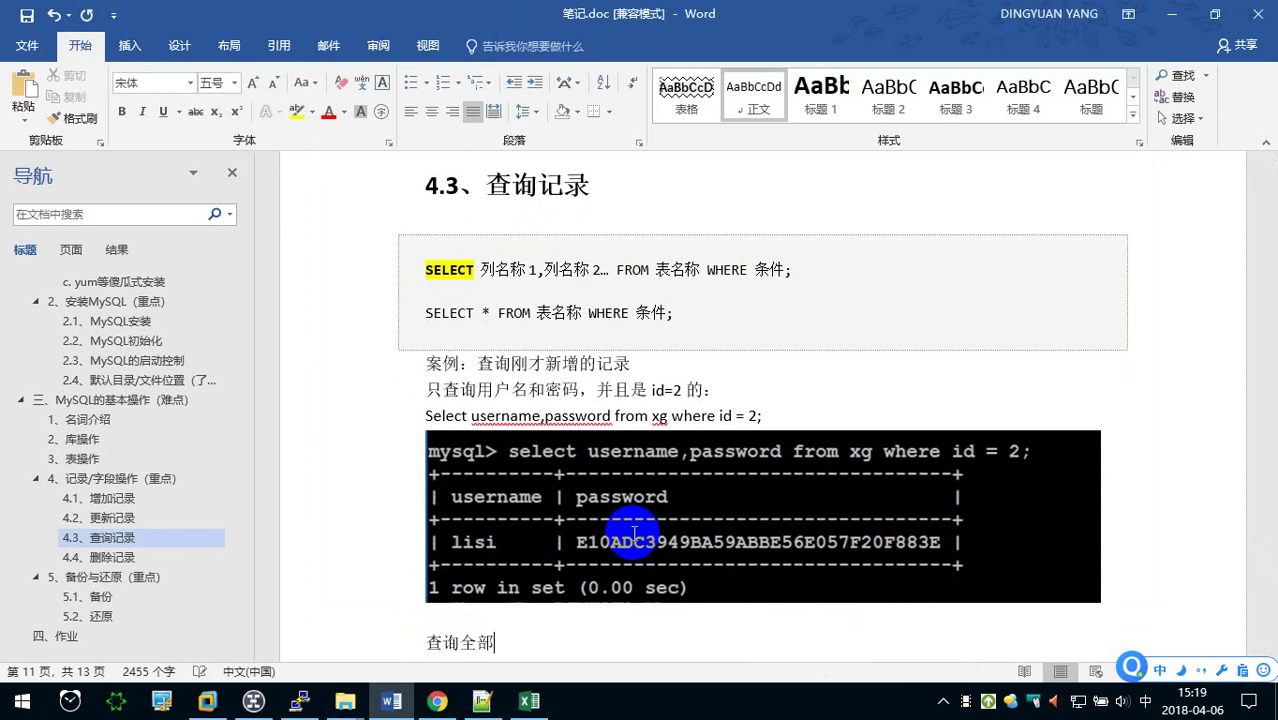
pyautogui.write(':')
pyautogui.press('Return')
pyautogui.write('select')
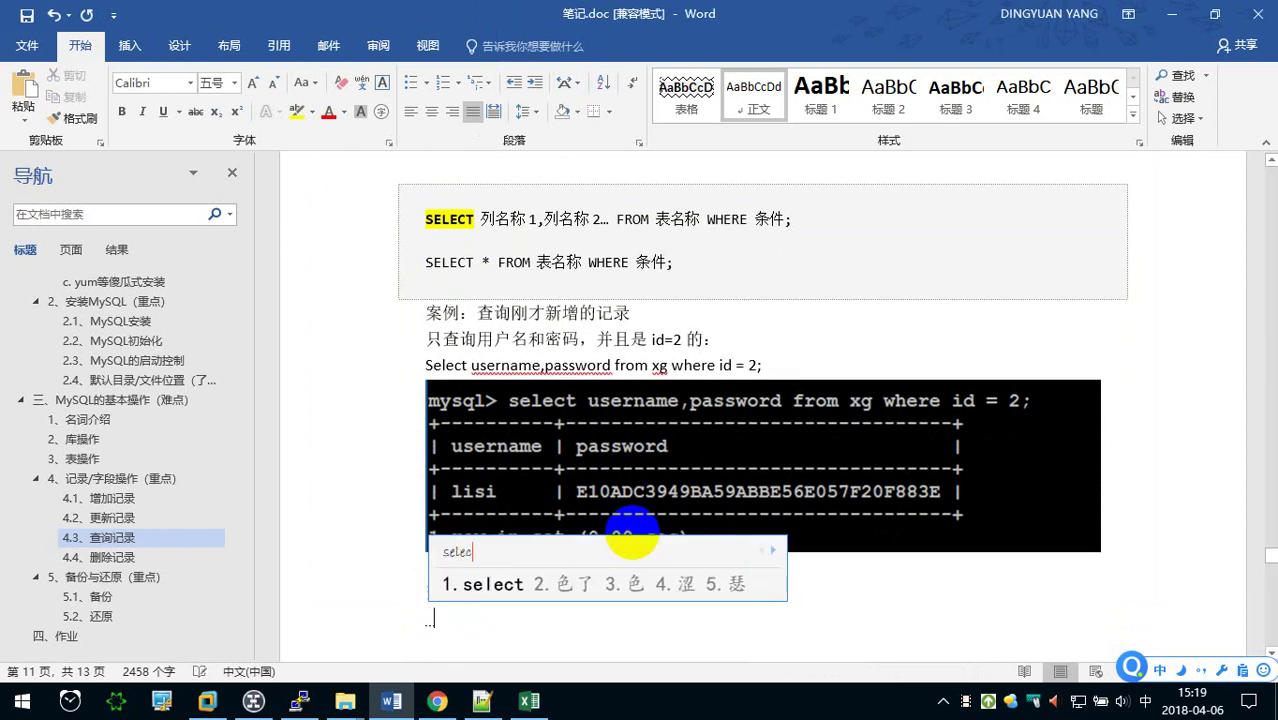
pyautogui.press('space')
pyautogui.write('* from')
pyautogui.press('space')
pyautogui.write('xg')
pyautogui.press('shift')
pyautogui.write(';')
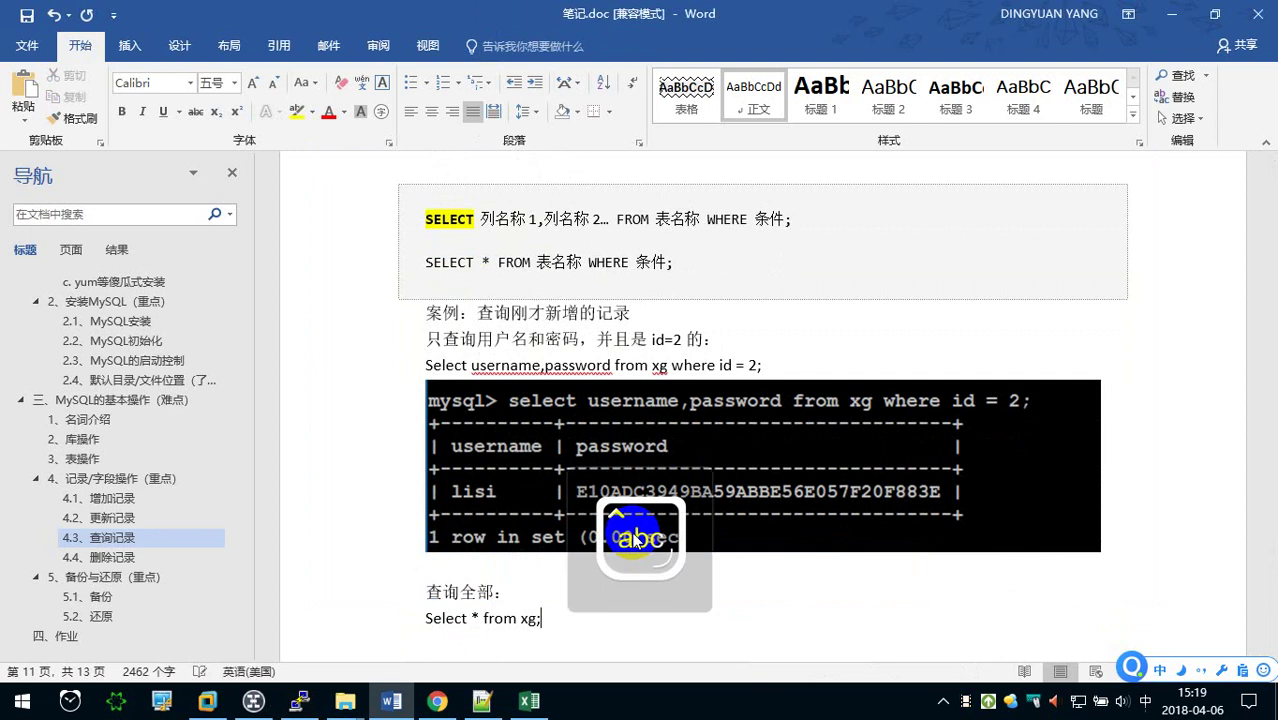
pyautogui.press('Return')
pyautogui.scroll(-1, 527, 547)
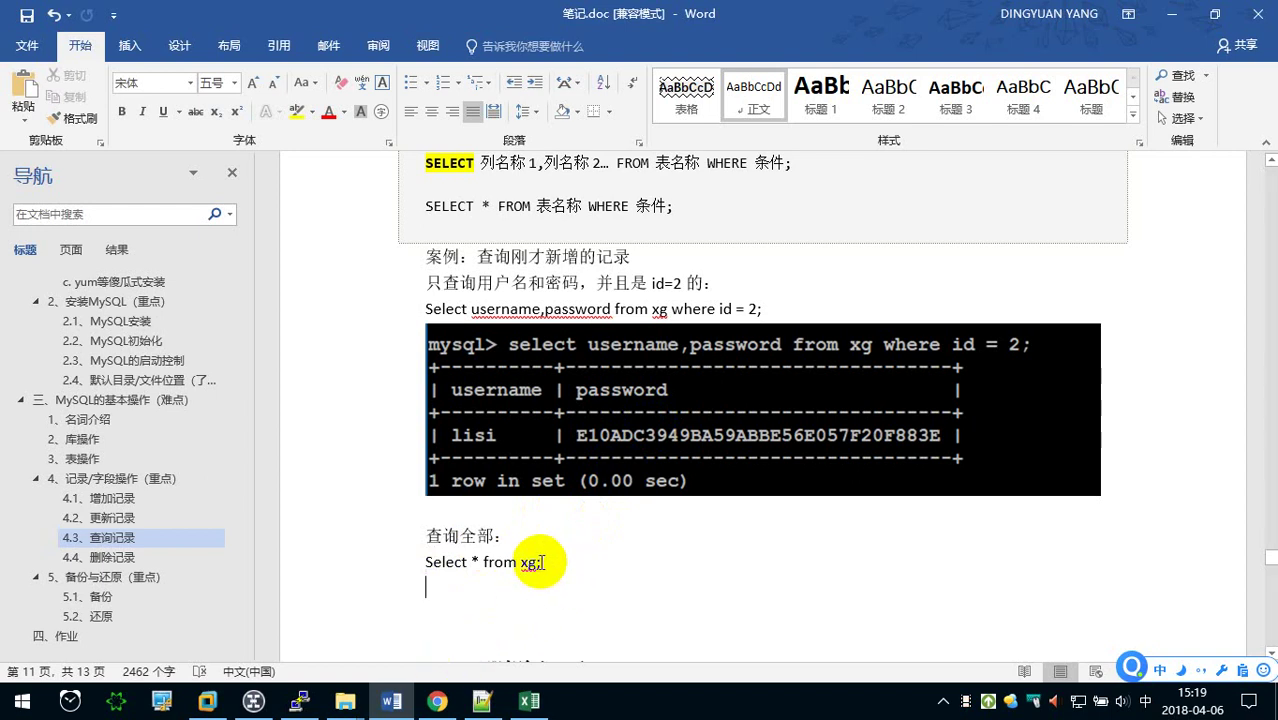
# Step: Run 'select * from xg;' in PuTTY and screenshot the three-row result
pyautogui.click(299, 701)
pyautogui.write('select * from xg;')
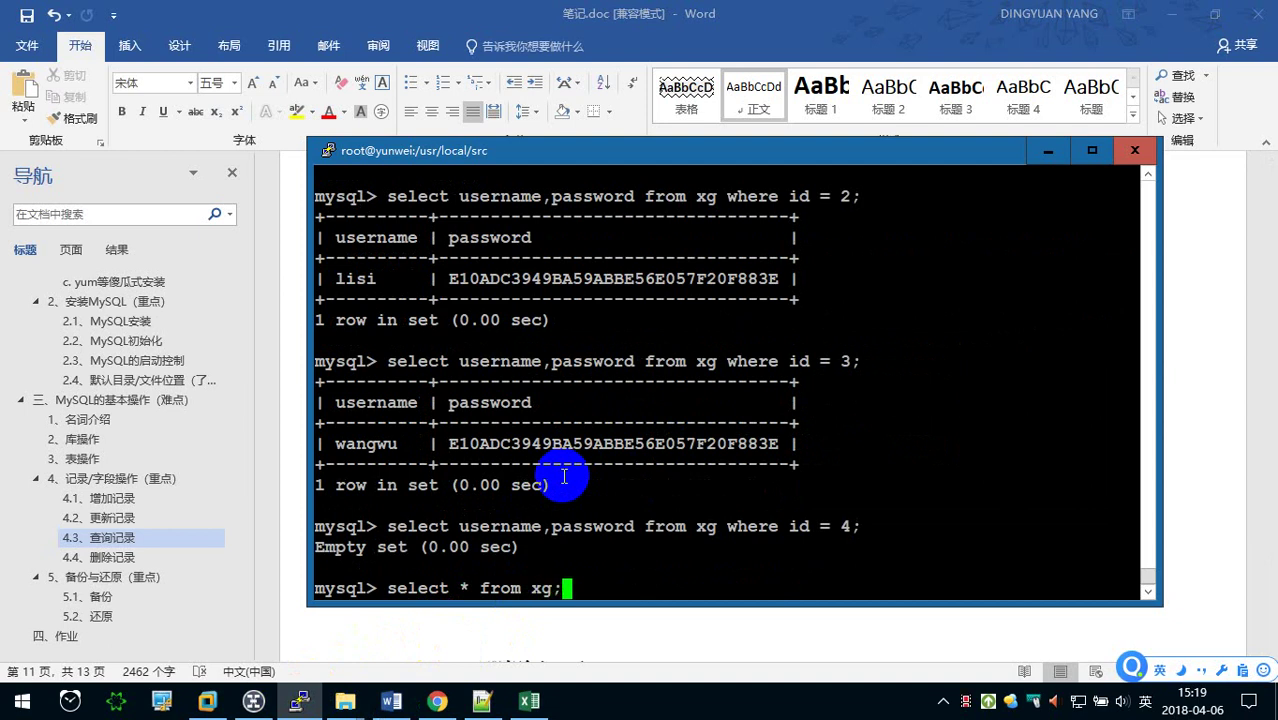
pyautogui.press('Return')
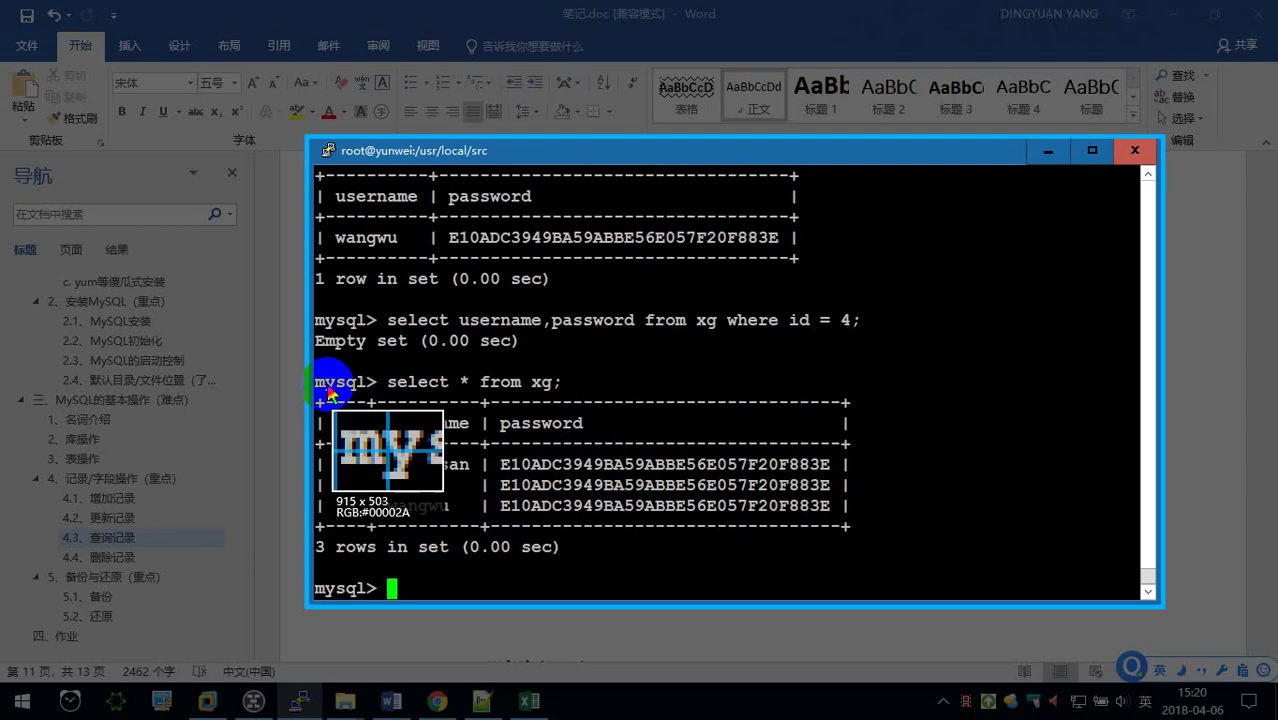
pyautogui.hotkey('ctrl', 'alt', 'a')
pyautogui.moveTo(316, 370); pyautogui.dragTo(876, 570)
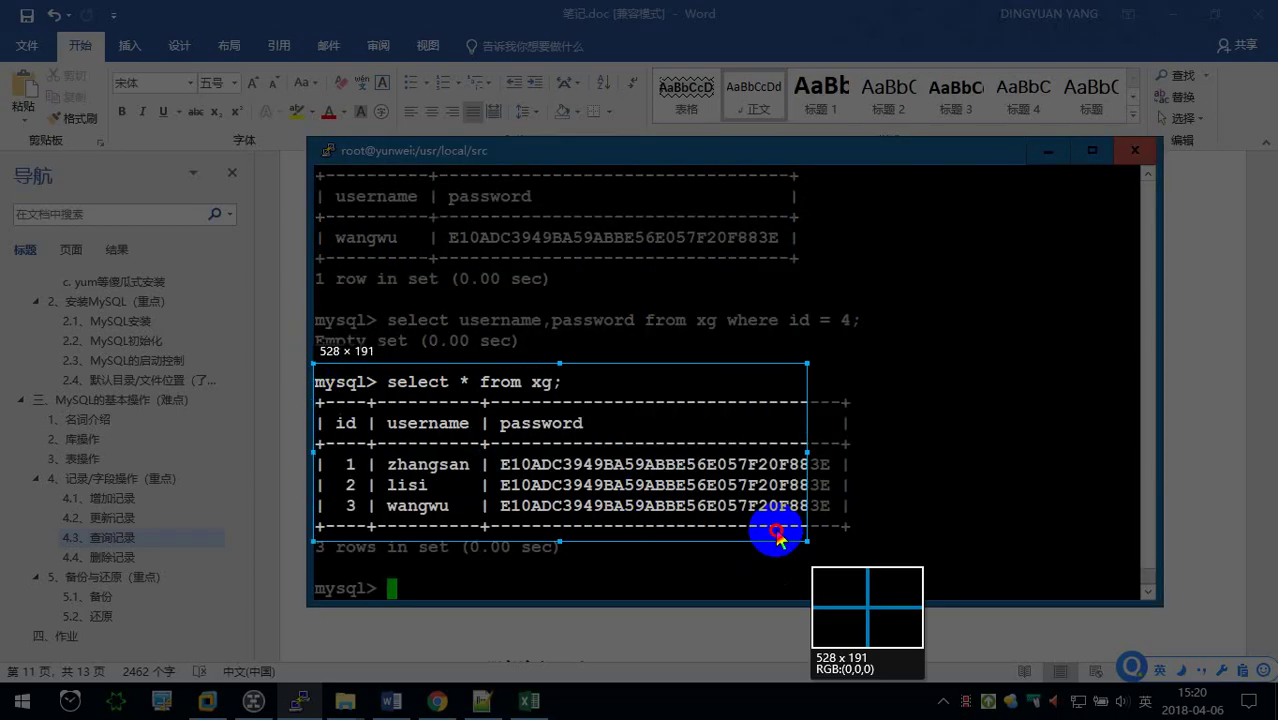
pyautogui.click(870, 569)
pyautogui.click(711, 651)
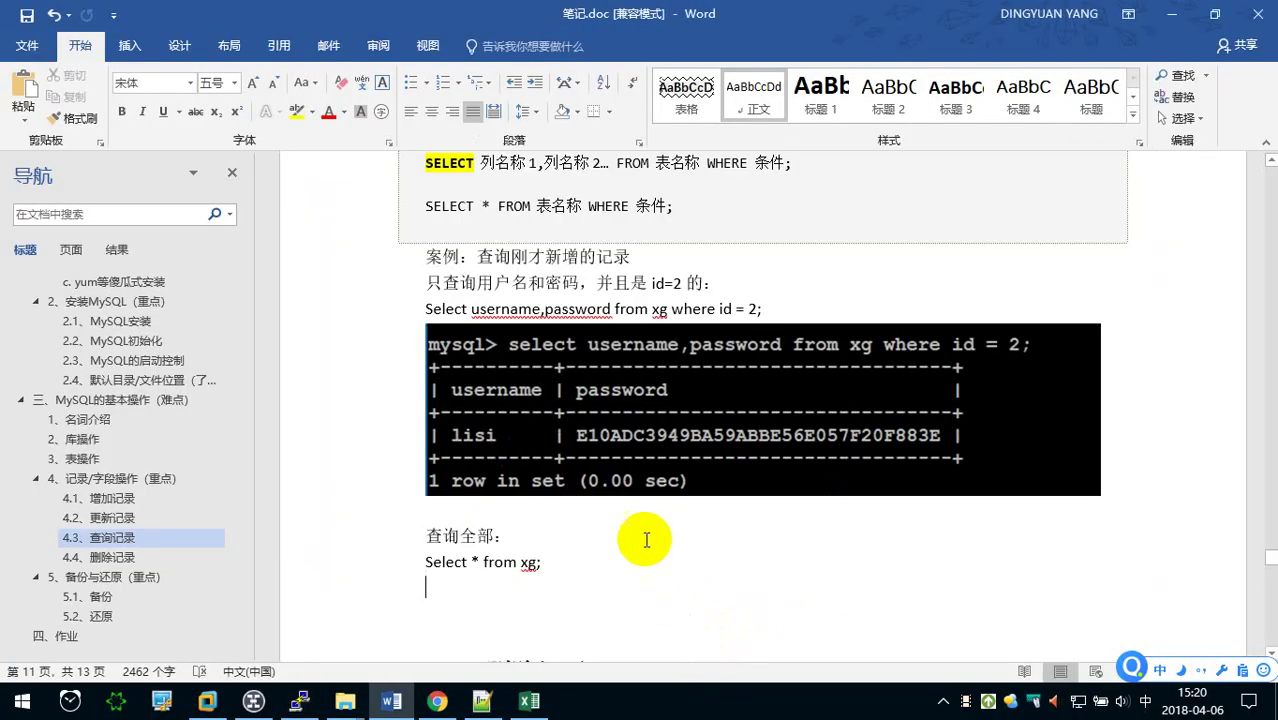
# Step: Paste the full xg table screenshot beneath the 'Select * from xg;' line
pyautogui.hotkey('ctrl', 'v')
pyautogui.click(538, 524)
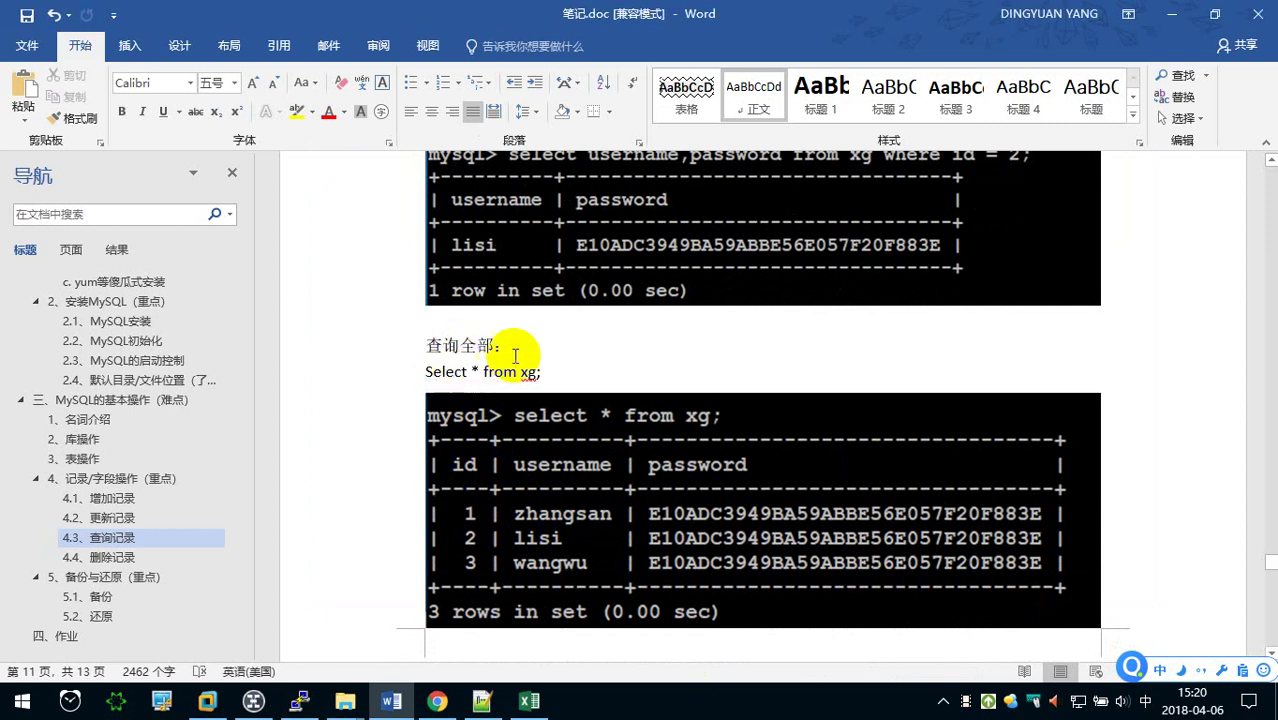
pyautogui.scroll(1, 630, 352)
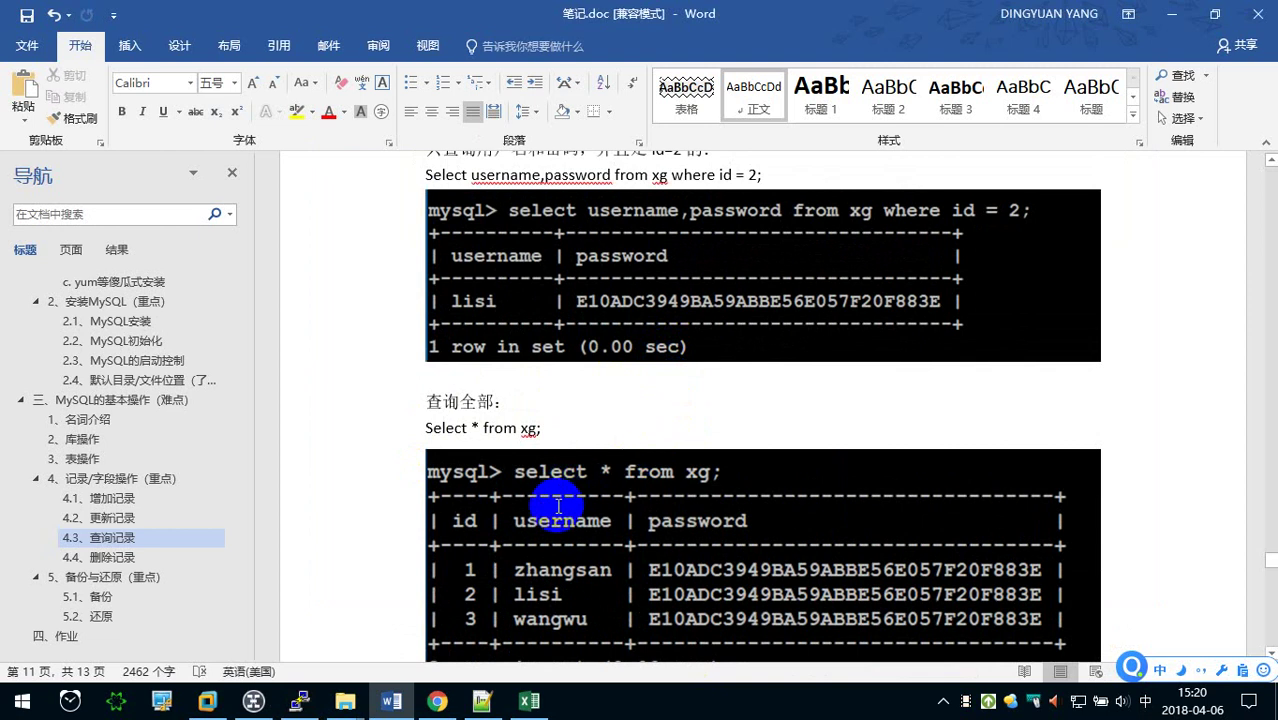
pyautogui.scroll(1, 558, 505)
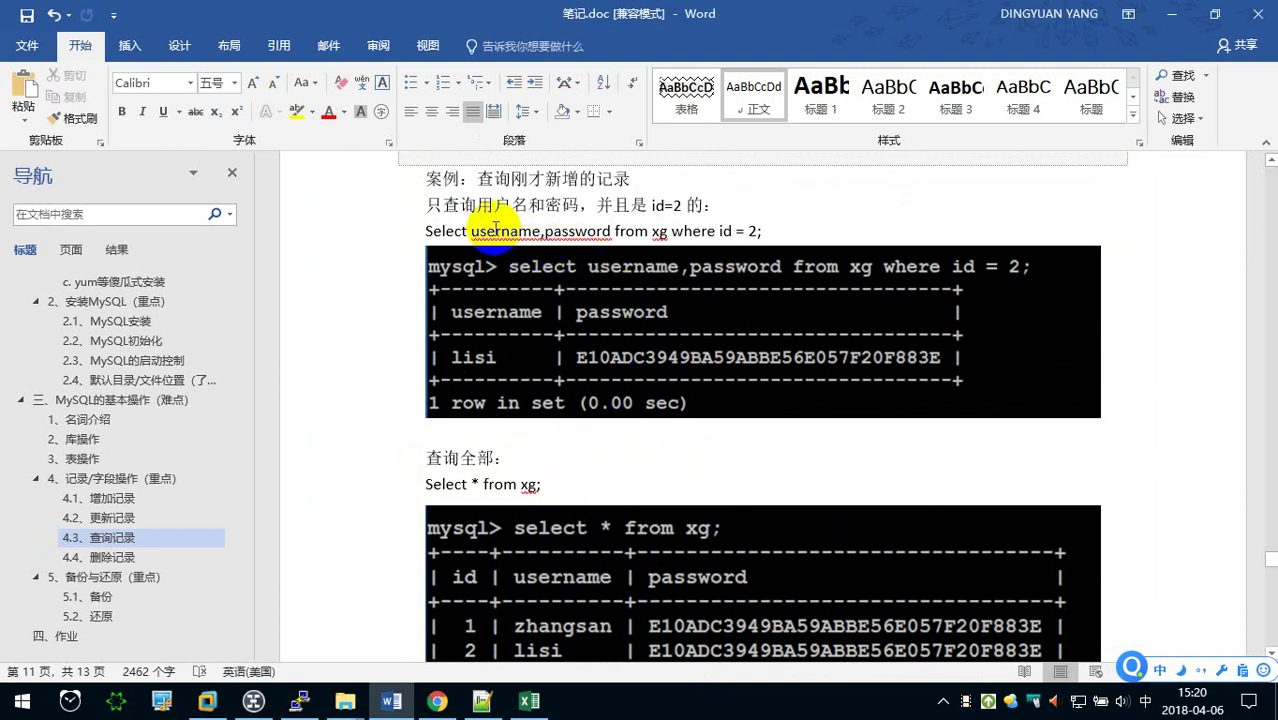
pyautogui.moveTo(470, 231); pyautogui.dragTo(610, 231)
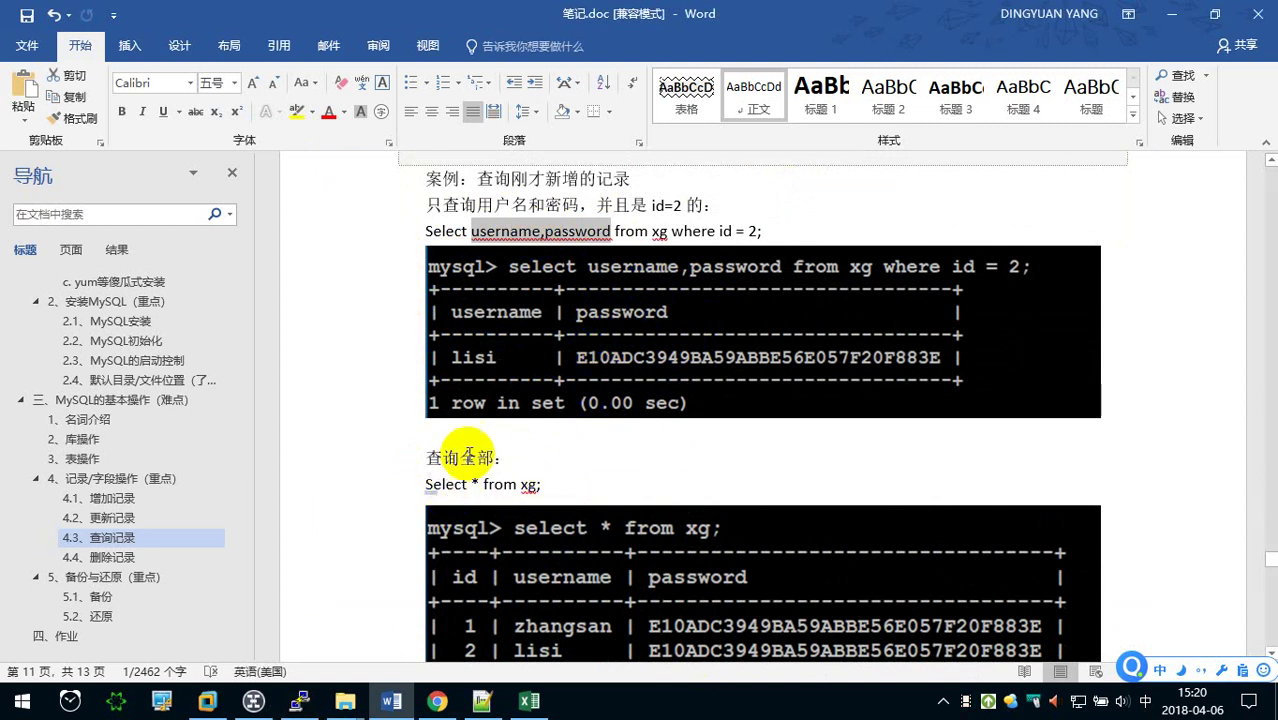
pyautogui.click(581, 477)
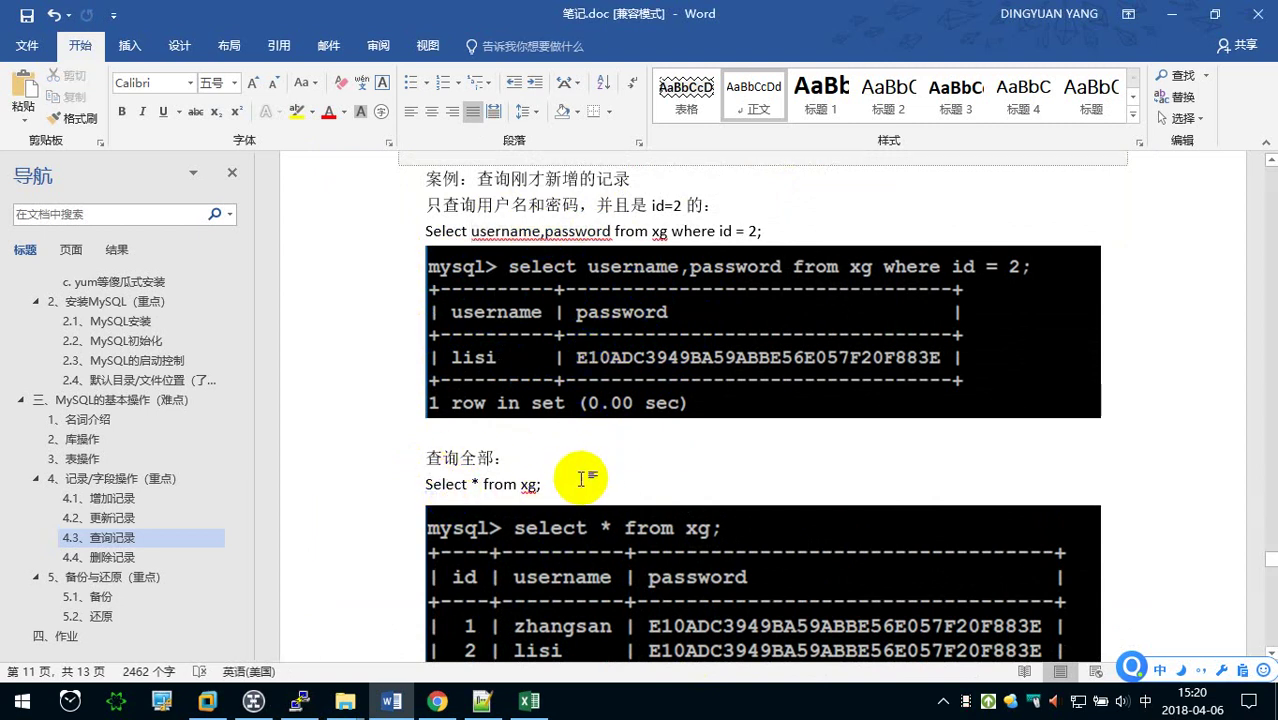